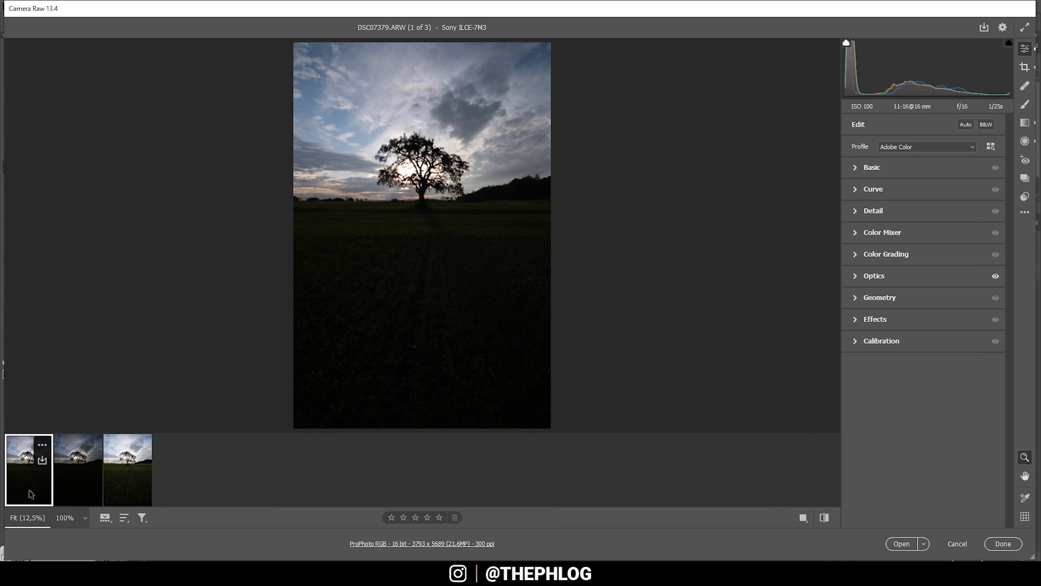
# Compare the three bracketed exposures of the tree and return to the first image.
pyautogui.click(79, 493)
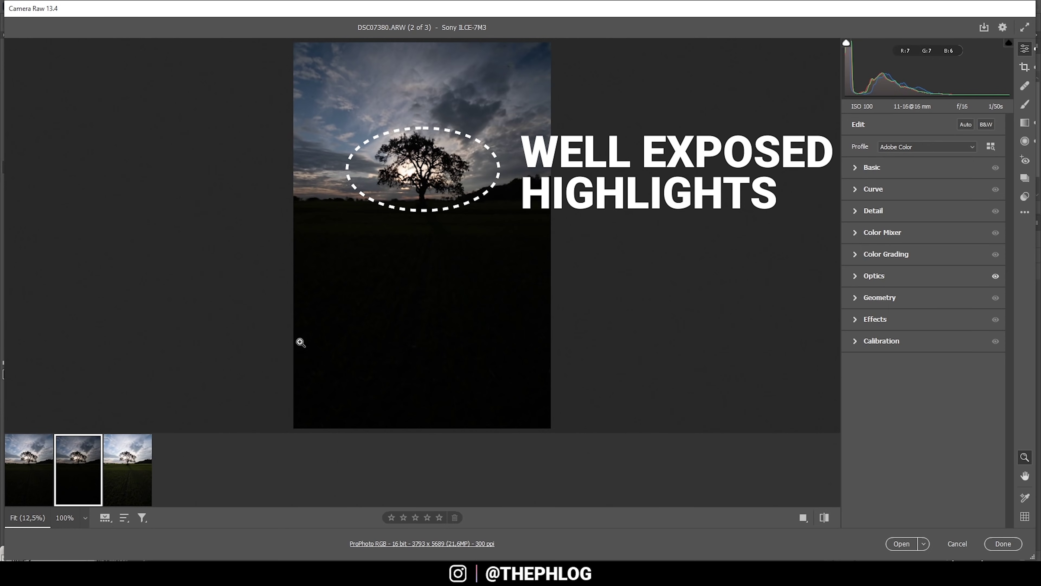
pyautogui.click(141, 491)
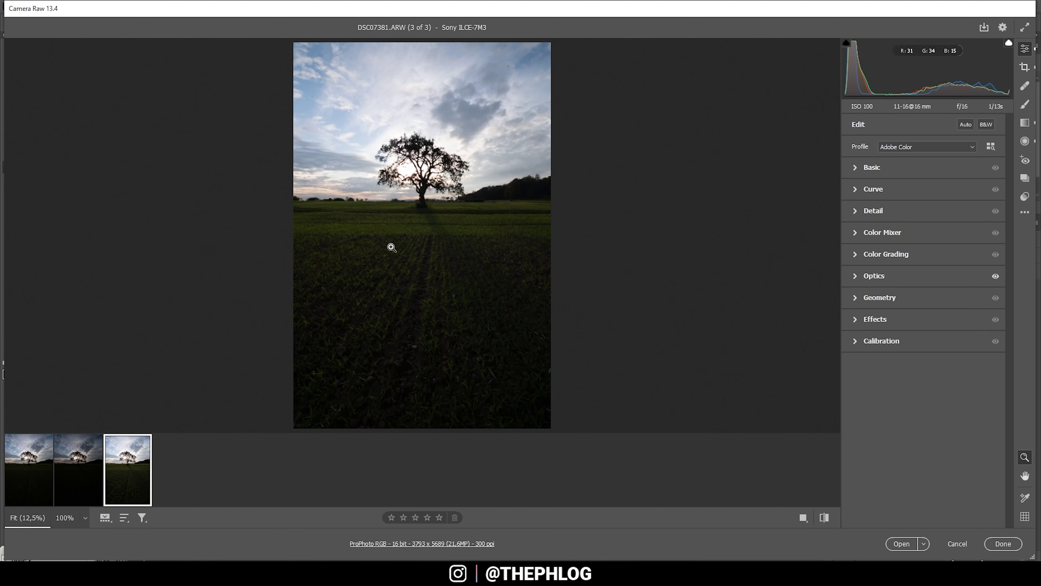
pyautogui.click(16, 496)
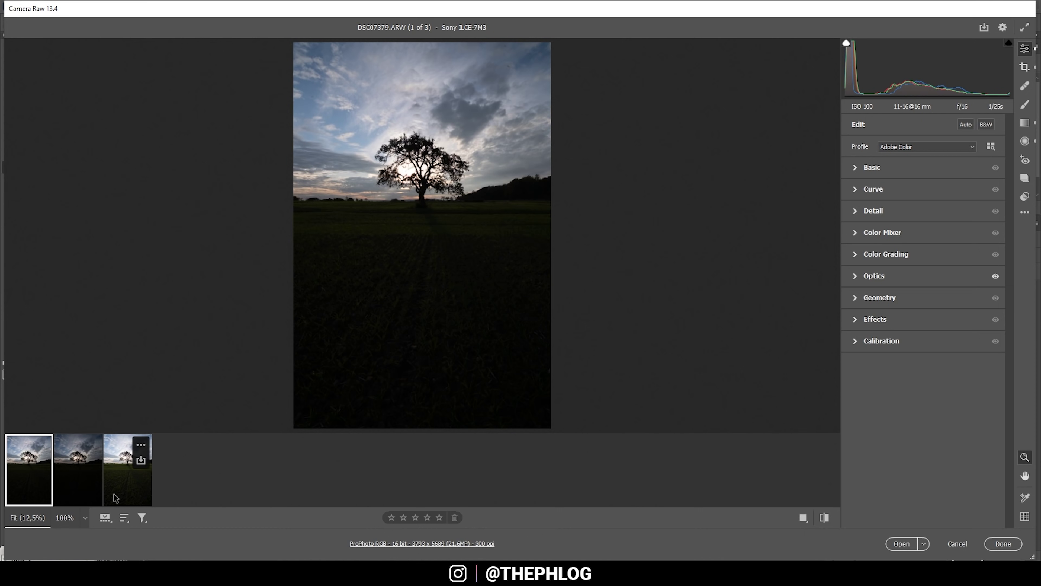
# Give the first image the Adobe Landscape profile and Cloudy white balance, with Texture at +8 and Vibrance at +39.
pyautogui.click(897, 148)
pyautogui.click(896, 167)
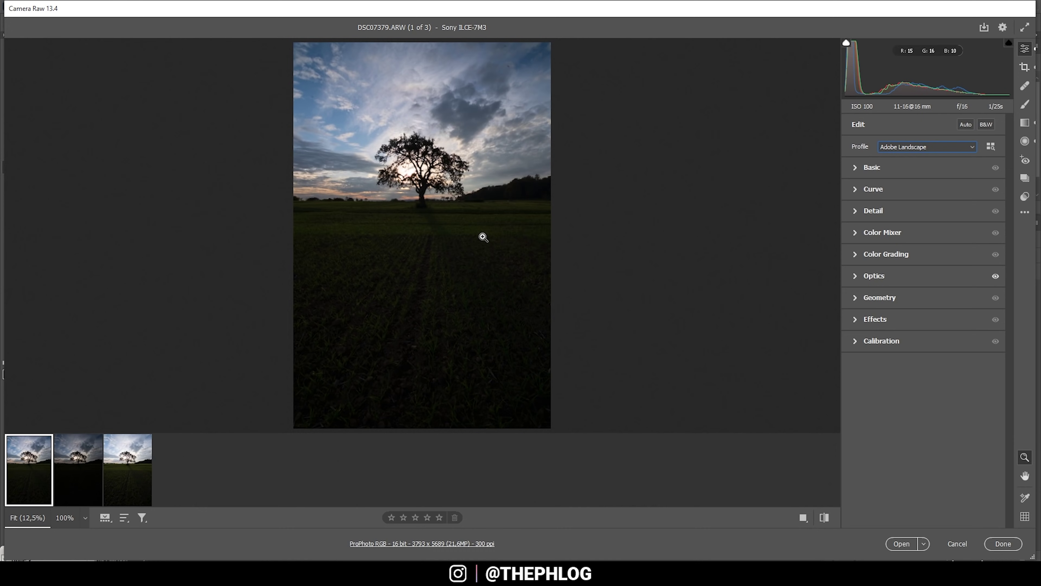
pyautogui.click(857, 168)
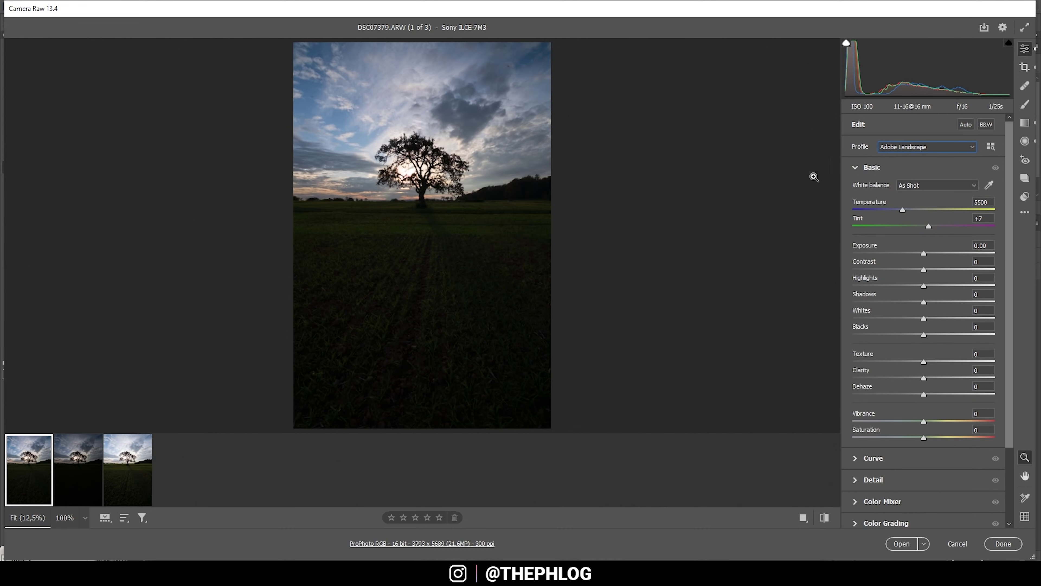
pyautogui.click(935, 185)
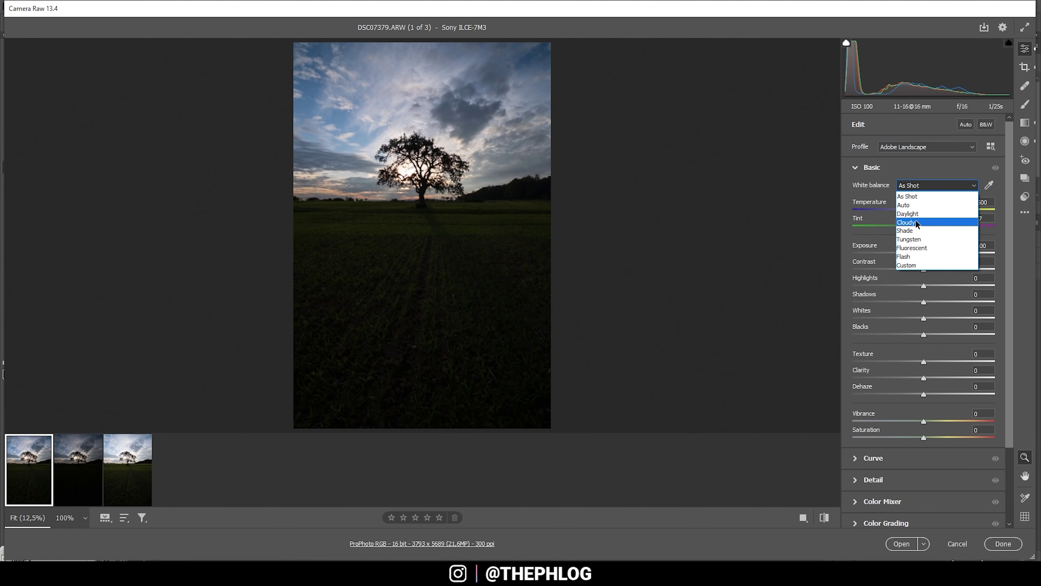
pyautogui.click(915, 222)
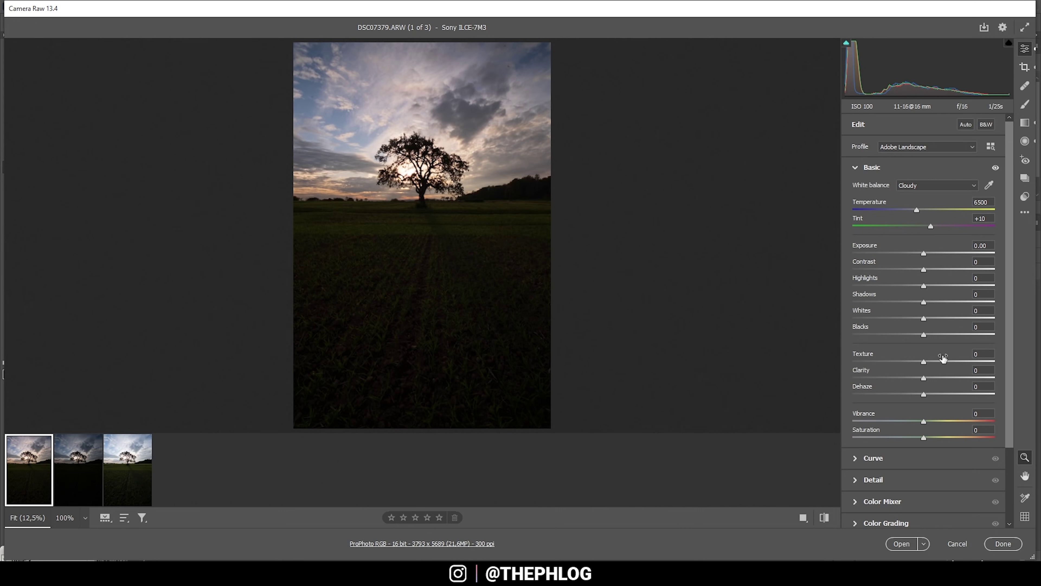
pyautogui.moveTo(924, 362); pyautogui.dragTo(930, 363)
pyautogui.moveTo(925, 424); pyautogui.dragTo(951, 424)
# Set the exposure of the graduated filter over the upper sky to -0.45.
pyautogui.click(1025, 141)
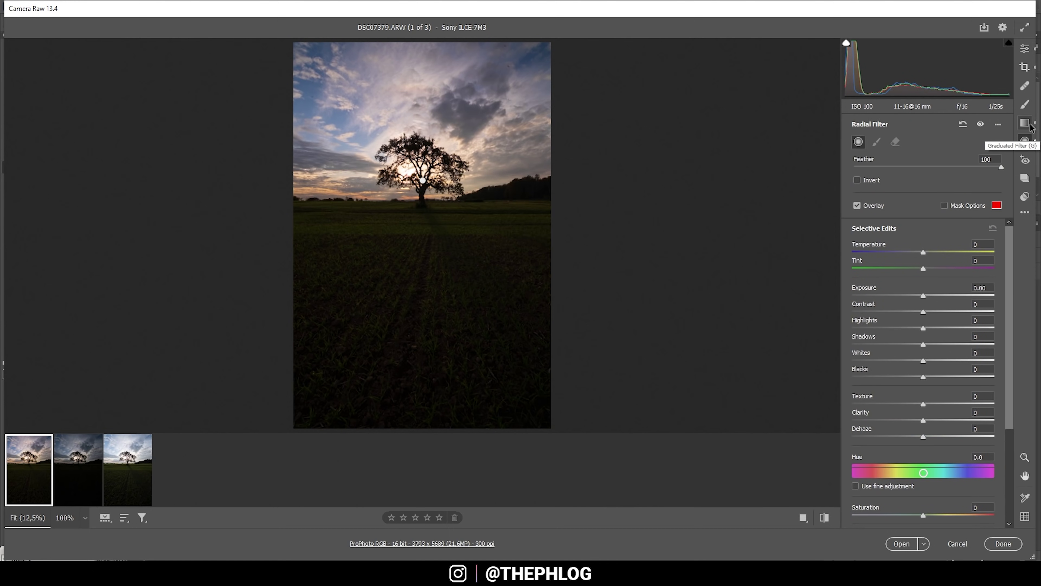
pyautogui.click(1025, 122)
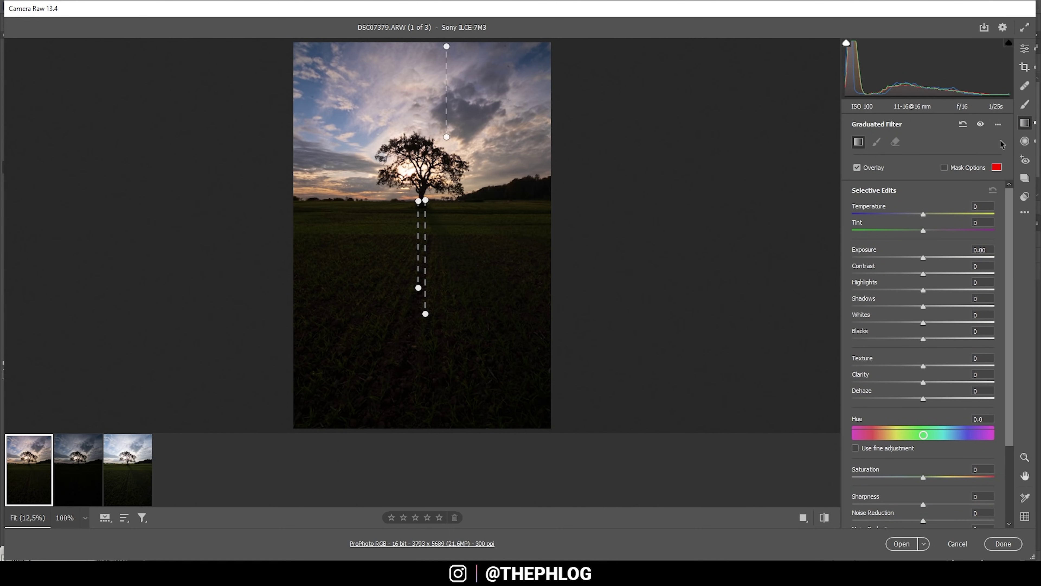
pyautogui.click(446, 46)
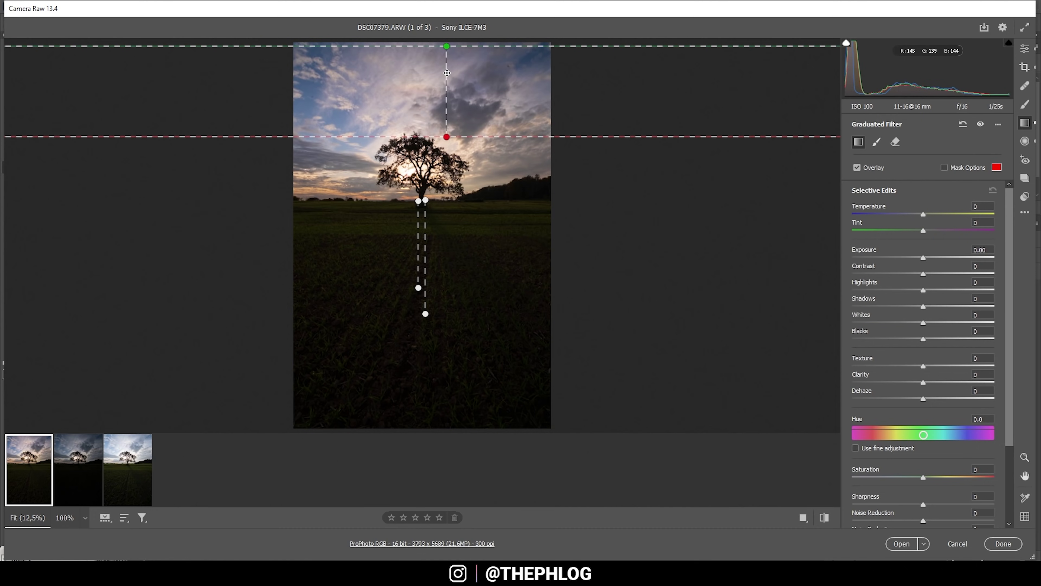
pyautogui.moveTo(922, 256); pyautogui.dragTo(915, 256)
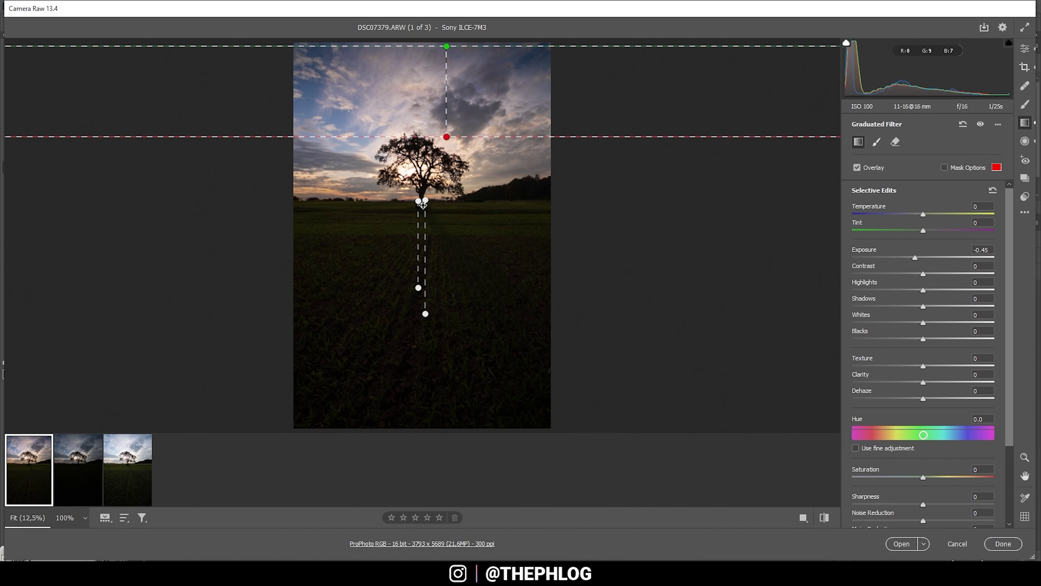
# Set Texture to +8 and Clarity to +13 on the longer foreground graduated filter, and Temperature to -27 on the shorter one.
pyautogui.click(425, 201)
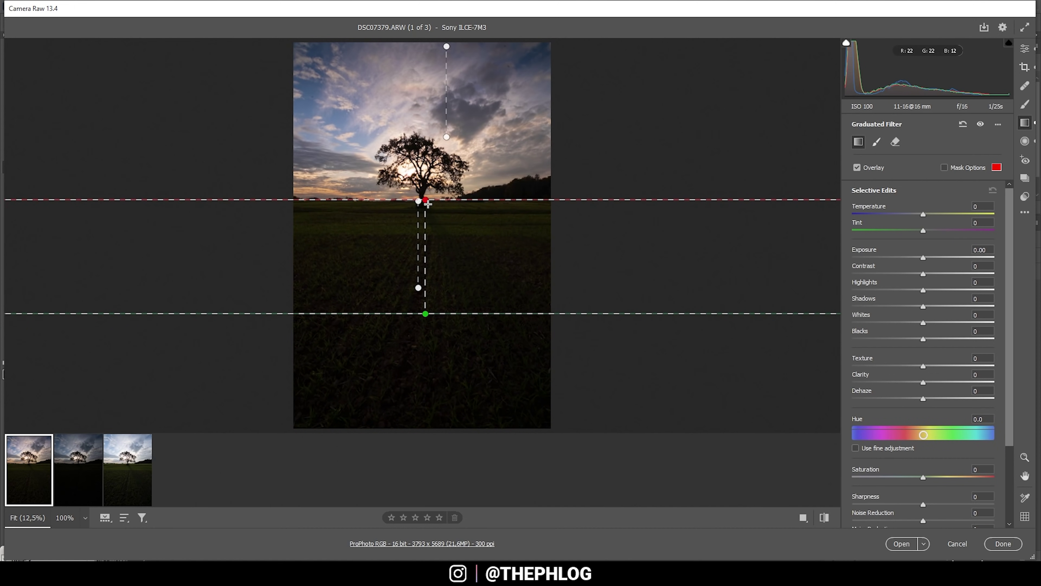
pyautogui.moveTo(923, 366); pyautogui.dragTo(933, 383)
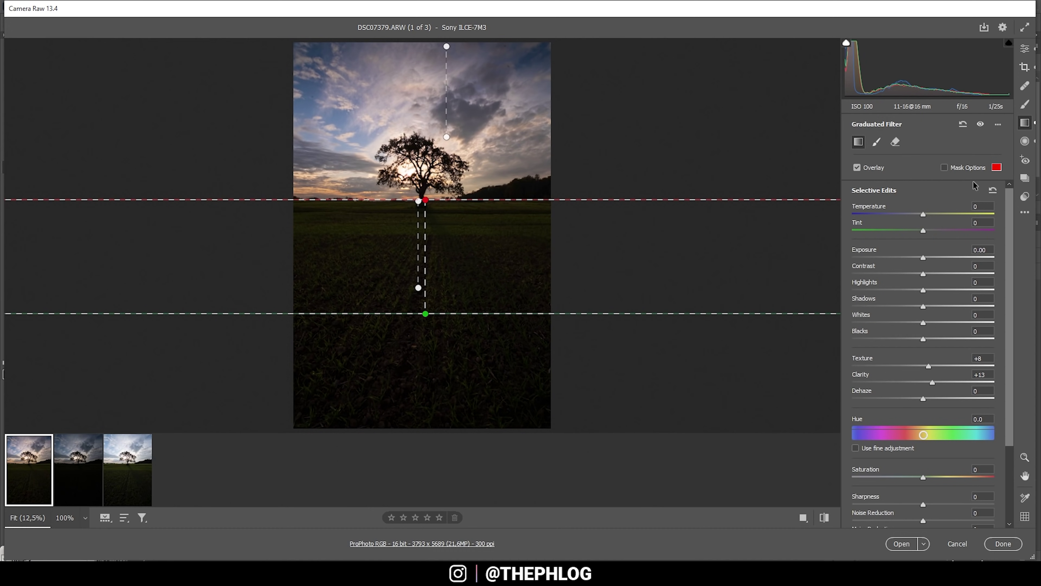
pyautogui.click(418, 202)
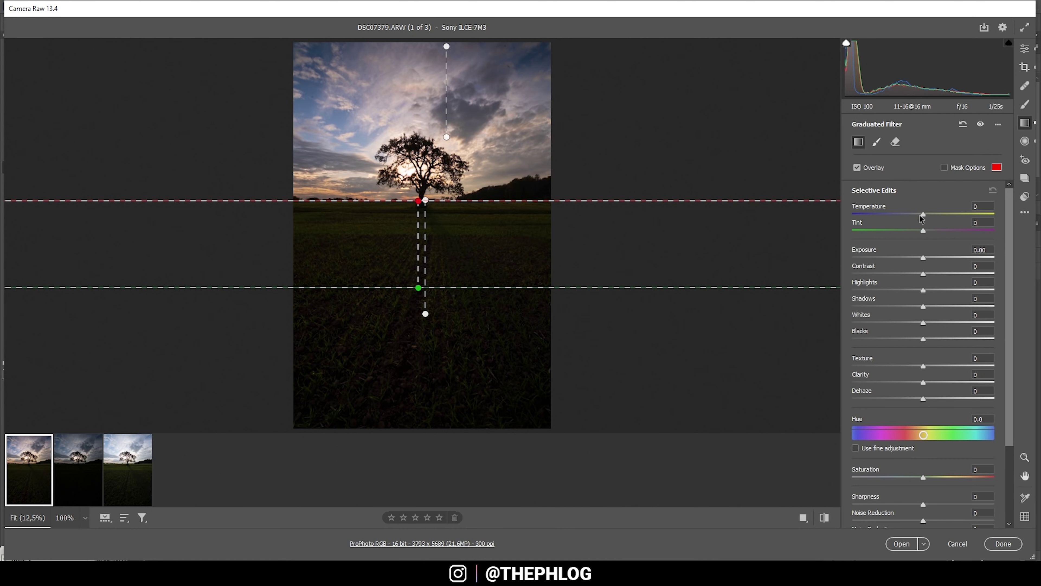
pyautogui.moveTo(921, 217); pyautogui.dragTo(910, 217)
pyautogui.moveTo(913, 219); pyautogui.dragTo(903, 219)
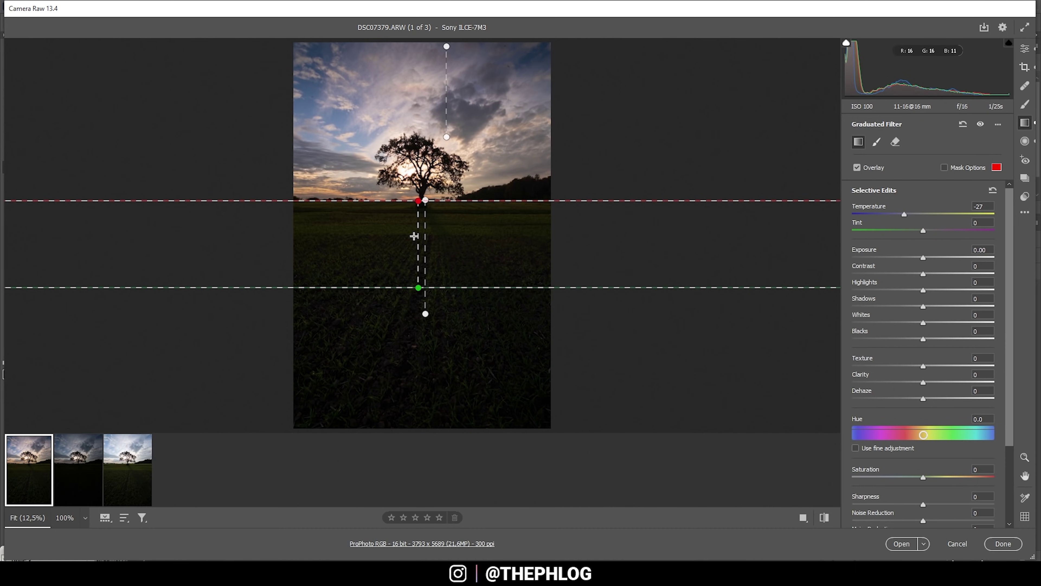
# Set Blacks to +32 and Dehaze to -31 for the radial filter around the tree.
pyautogui.click(1025, 141)
pyautogui.moveTo(432, 180); pyautogui.dragTo(566, 226)
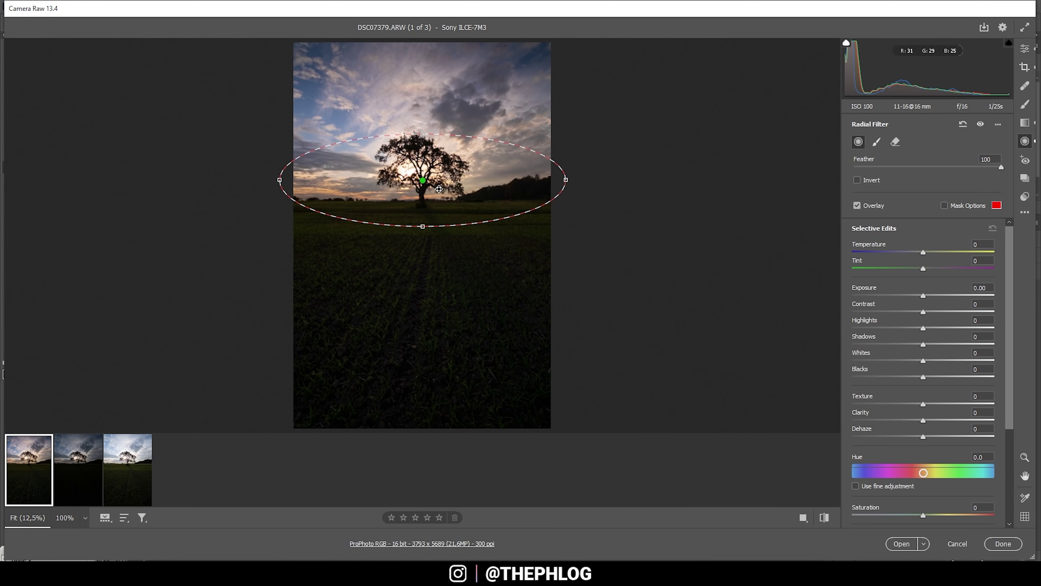
pyautogui.moveTo(920, 379); pyautogui.dragTo(942, 378)
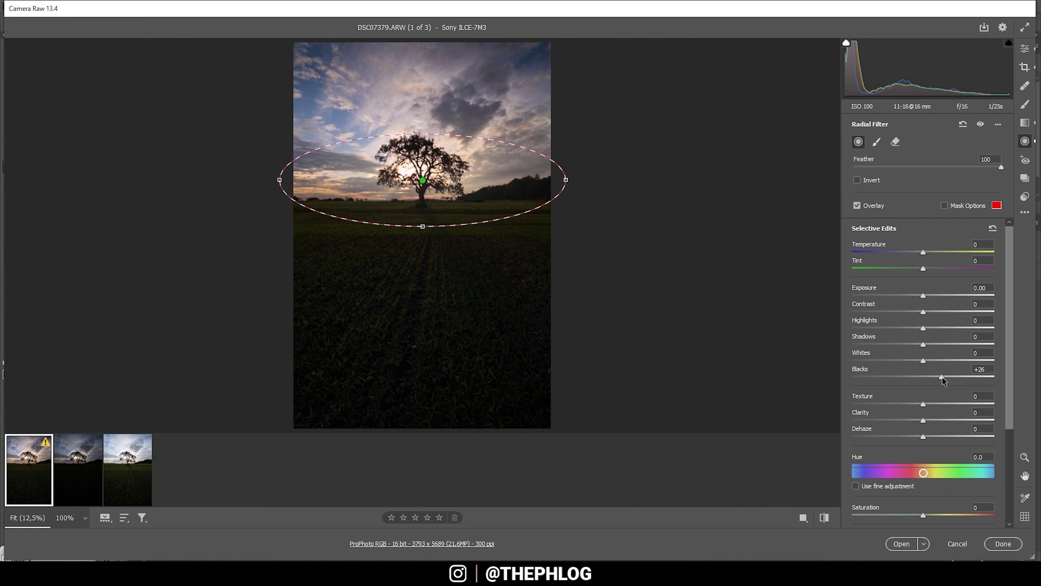
pyautogui.moveTo(946, 377); pyautogui.dragTo(947, 377)
pyautogui.moveTo(925, 439); pyautogui.dragTo(901, 437)
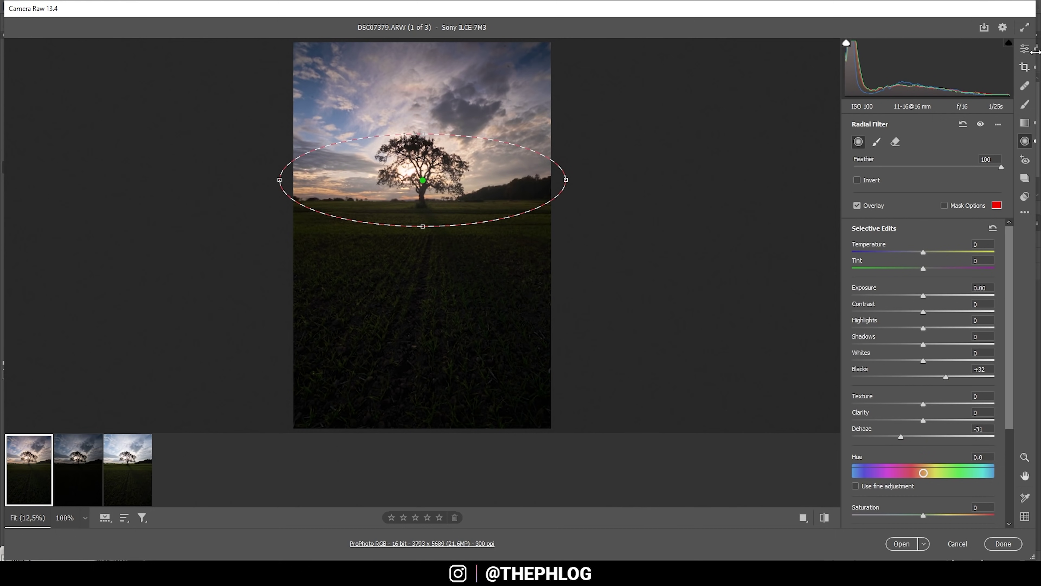
# Tint the highlights warm yellow-orange in Color Grading, using hue 46 and a moderate saturation.
pyautogui.click(1025, 48)
pyautogui.scroll(-1, 940, 358)
pyautogui.scroll(1, 939, 358)
pyautogui.scroll(-3, 889, 421)
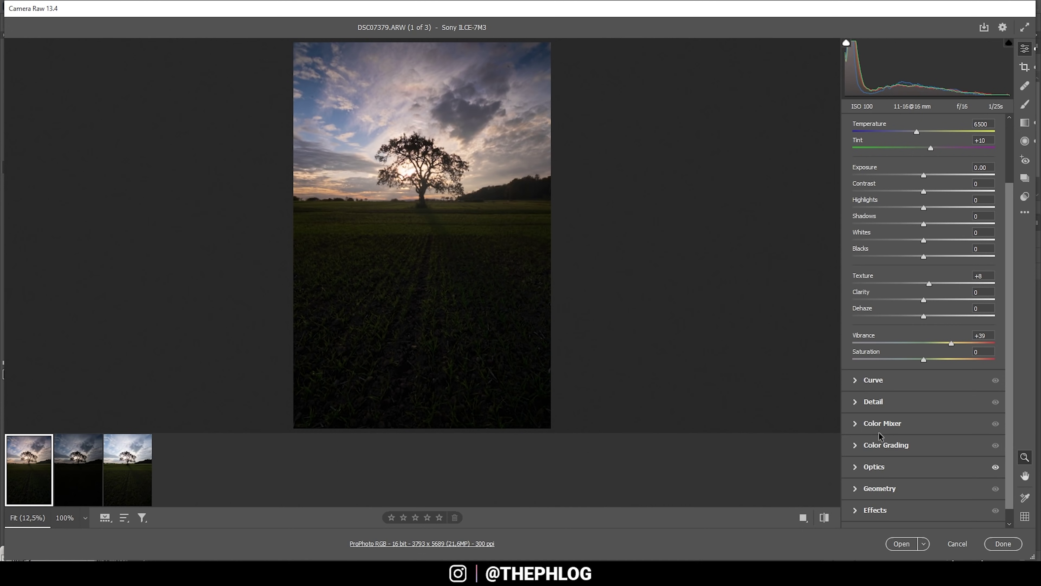
pyautogui.click(883, 448)
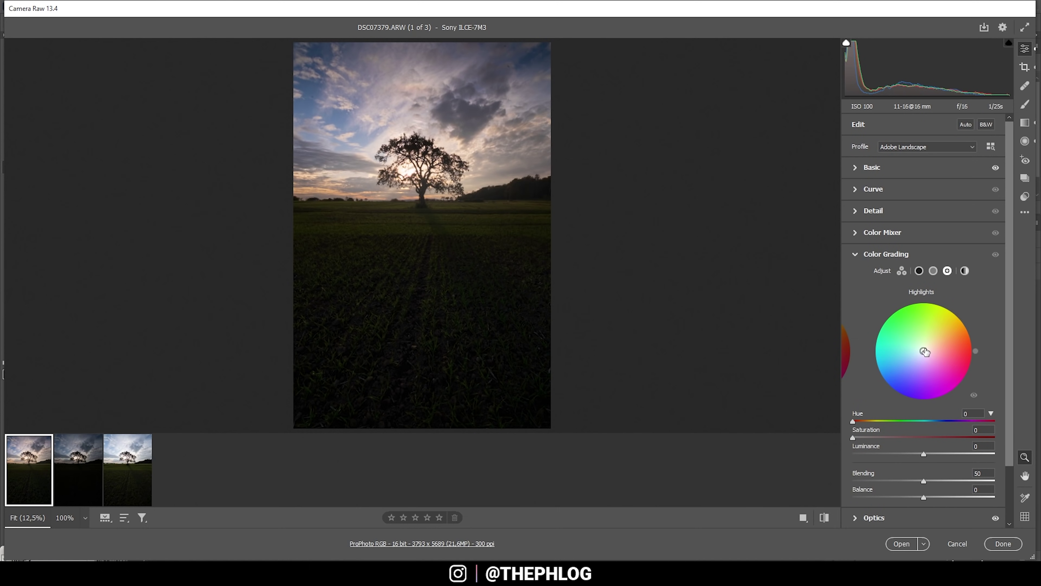
pyautogui.moveTo(925, 354); pyautogui.dragTo(941, 336)
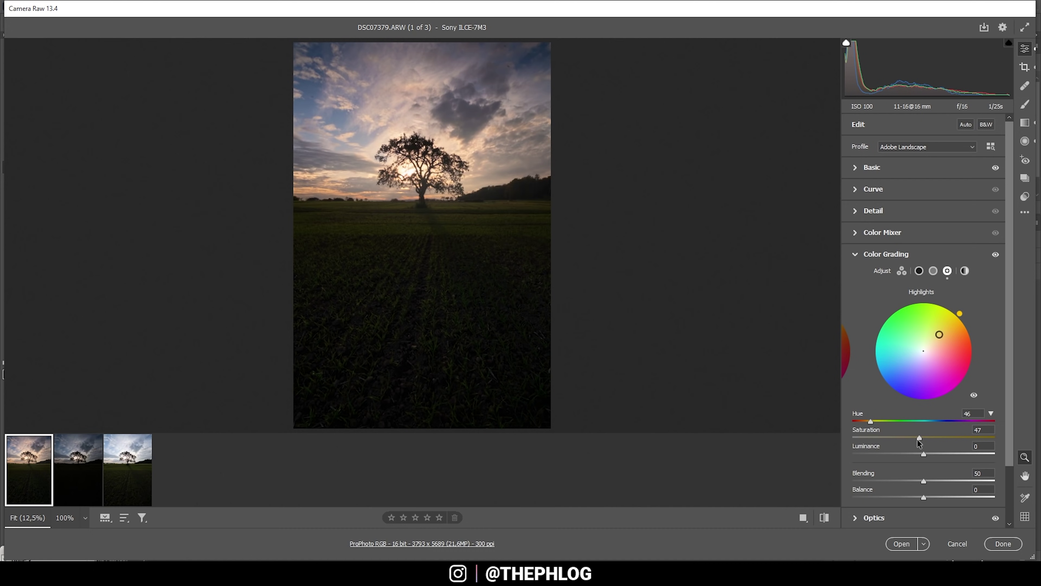
pyautogui.moveTo(917, 440); pyautogui.dragTo(904, 437)
# Tint the midtones in Color Grading with hue 58 and saturation 21.
pyautogui.click(933, 270)
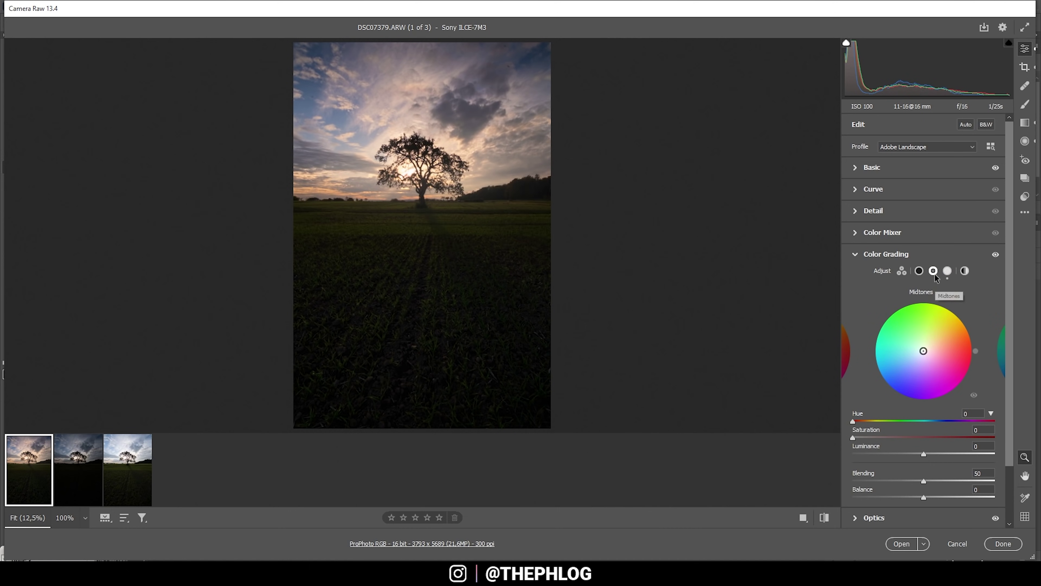
pyautogui.moveTo(923, 351); pyautogui.dragTo(935, 332)
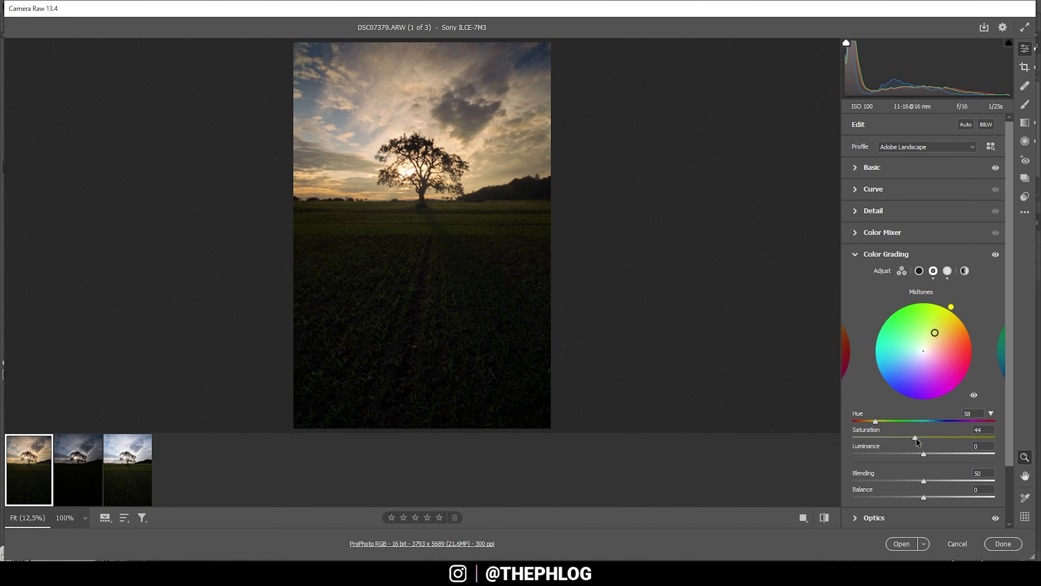
pyautogui.moveTo(916, 438); pyautogui.dragTo(883, 437)
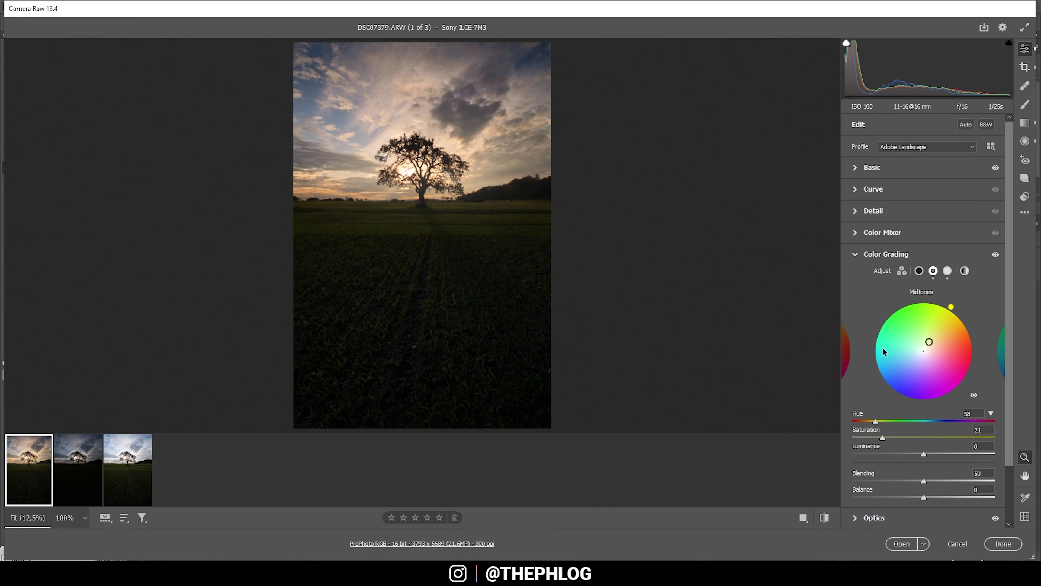
# Give the shadows a subtle blue tint in Color Grading.
pyautogui.click(920, 271)
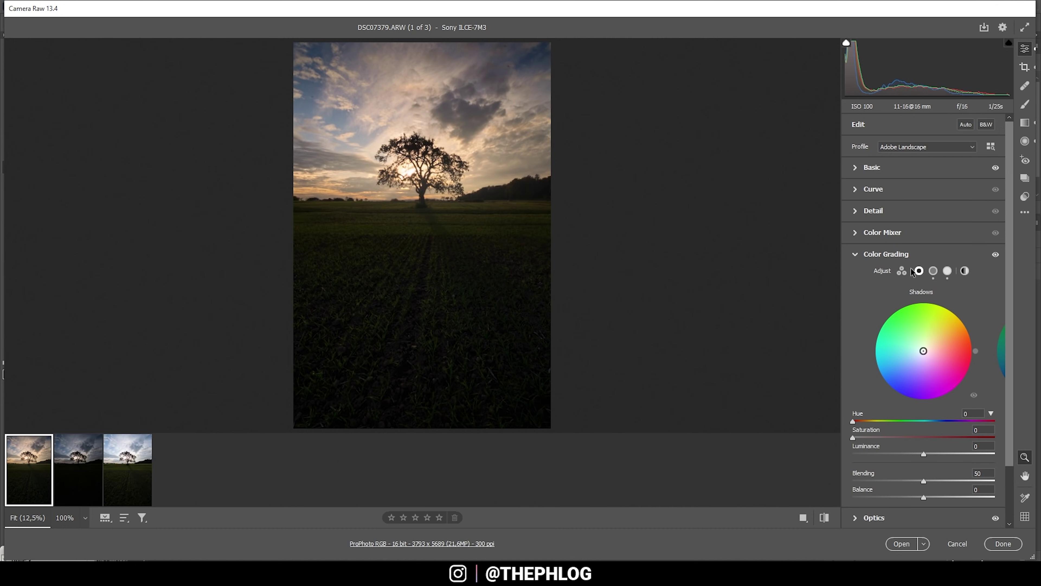
pyautogui.moveTo(924, 351); pyautogui.dragTo(912, 364)
pyautogui.moveTo(943, 421); pyautogui.dragTo(864, 439)
pyautogui.click(855, 257)
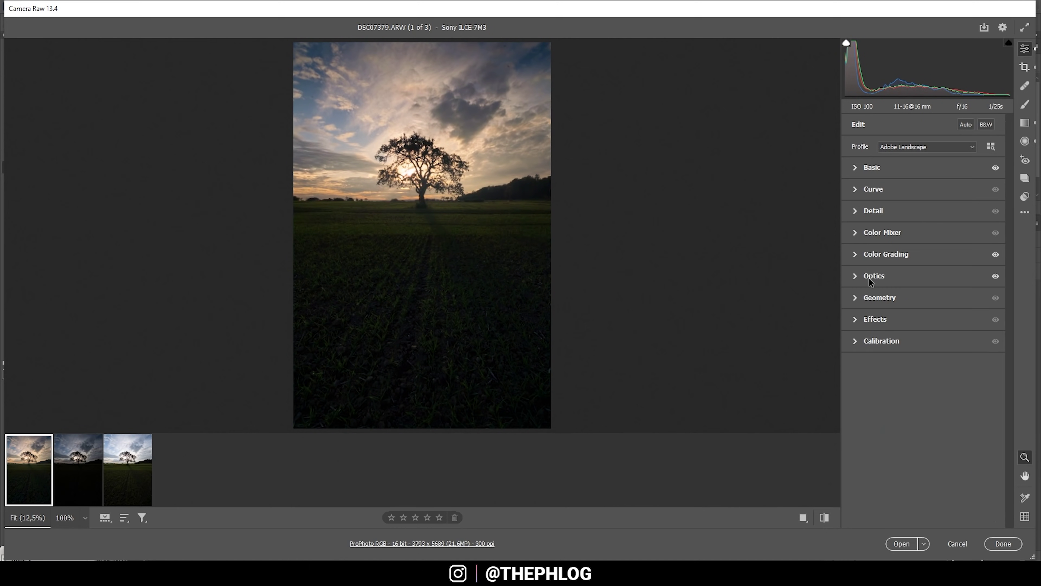
# Set the Blue Primary hue to -13 and saturation to +28 in Calibration, and compare the image with and without the calibration.
pyautogui.click(857, 349)
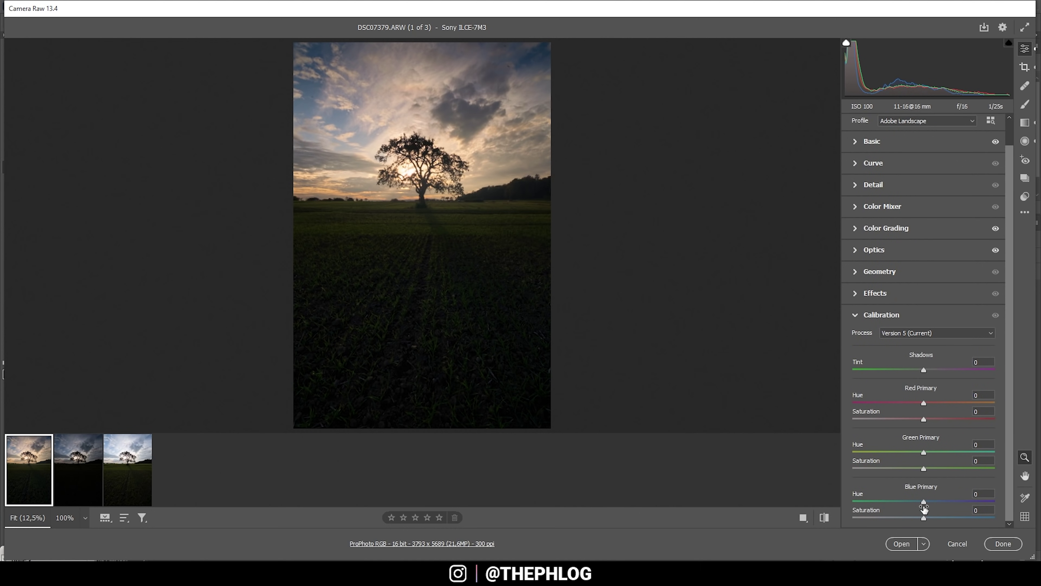
pyautogui.moveTo(923, 502); pyautogui.dragTo(912, 504)
pyautogui.moveTo(912, 503); pyautogui.dragTo(944, 518)
pyautogui.click(996, 315)
pyautogui.click(995, 315)
pyautogui.click(996, 315)
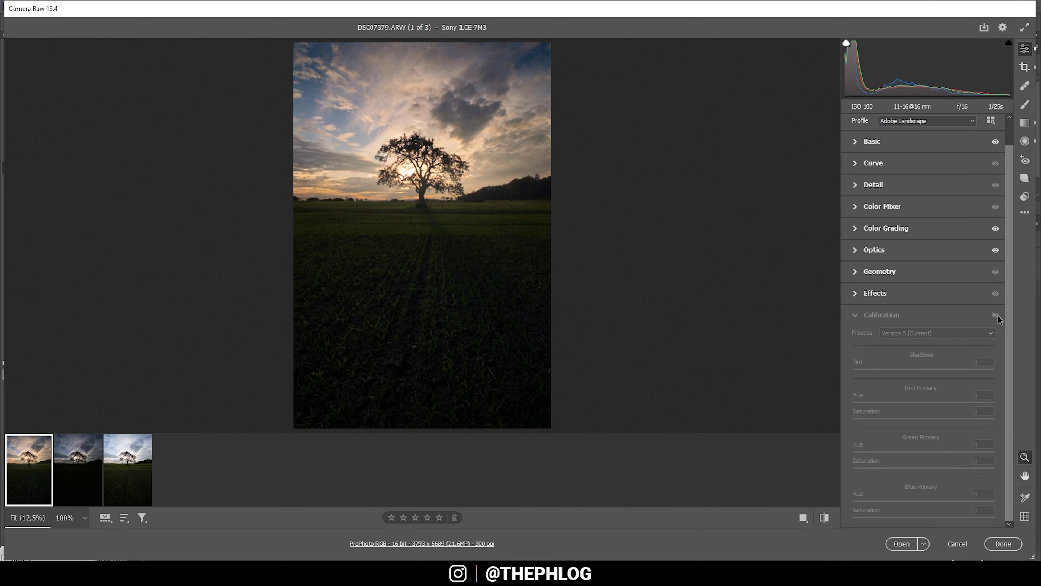
pyautogui.click(996, 315)
pyautogui.click(998, 315)
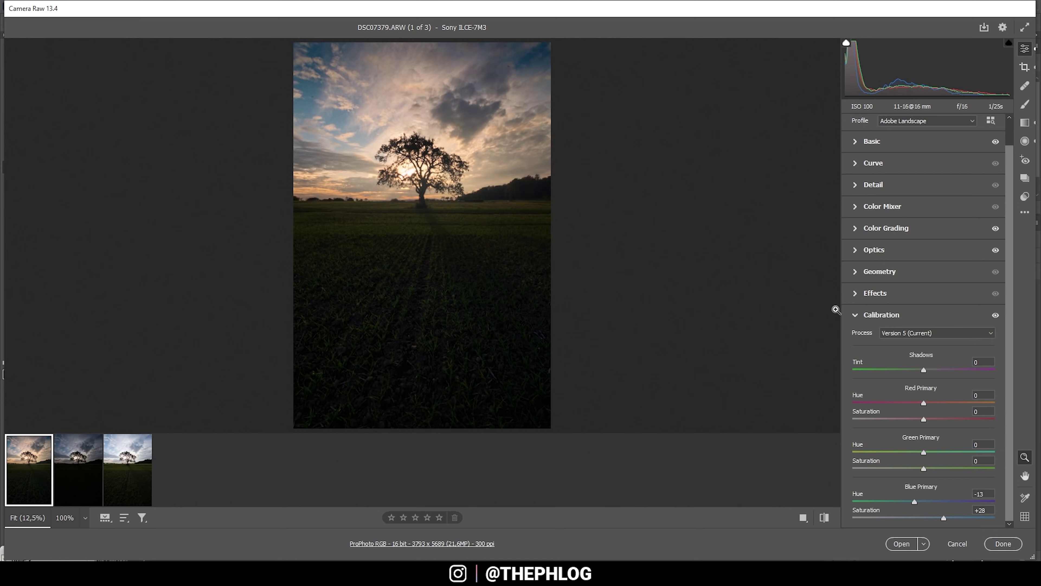
pyautogui.click(856, 315)
# Set Sharpening to 60, Radius to 0.5, Detail to 100 and Masking to 60, and check the before/after view.
pyautogui.click(865, 213)
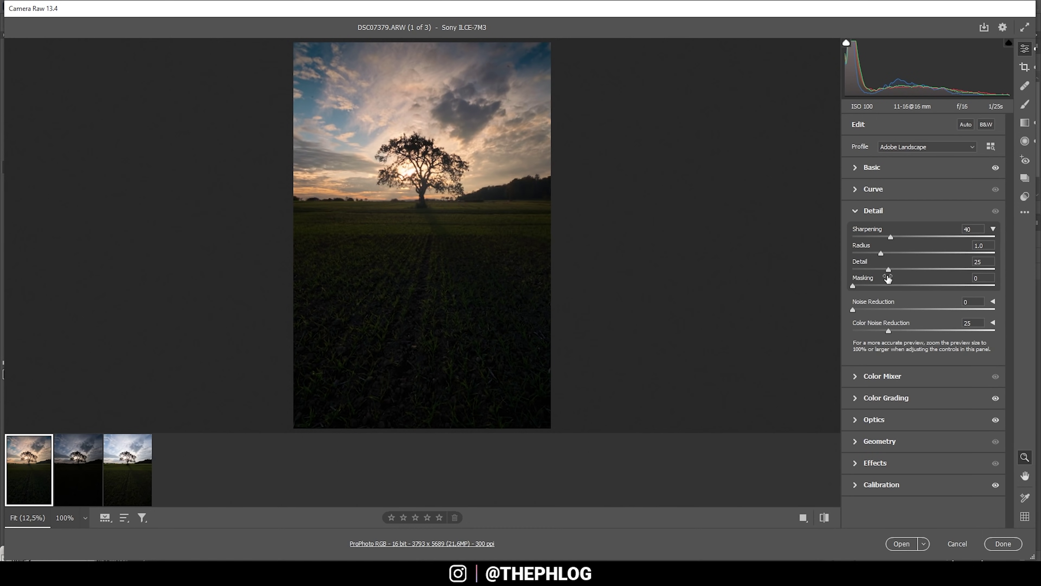
pyautogui.click(909, 237)
pyautogui.moveTo(888, 270); pyautogui.dragTo(994, 270)
pyautogui.moveTo(853, 286); pyautogui.dragTo(938, 286)
pyautogui.click(825, 519)
pyautogui.click(825, 518)
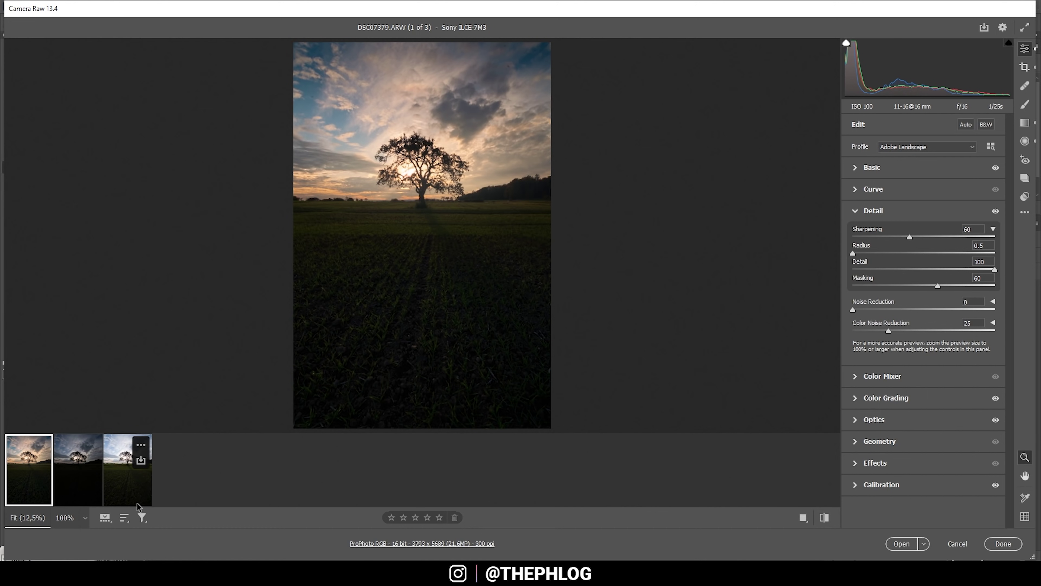
# Synchronize all edit settings from the first exposure to the other two images, with every setting included.
pyautogui.press('shift')
pyautogui.keyDown('shift'); pyautogui.click(143, 493); pyautogui.keyUp('shift')
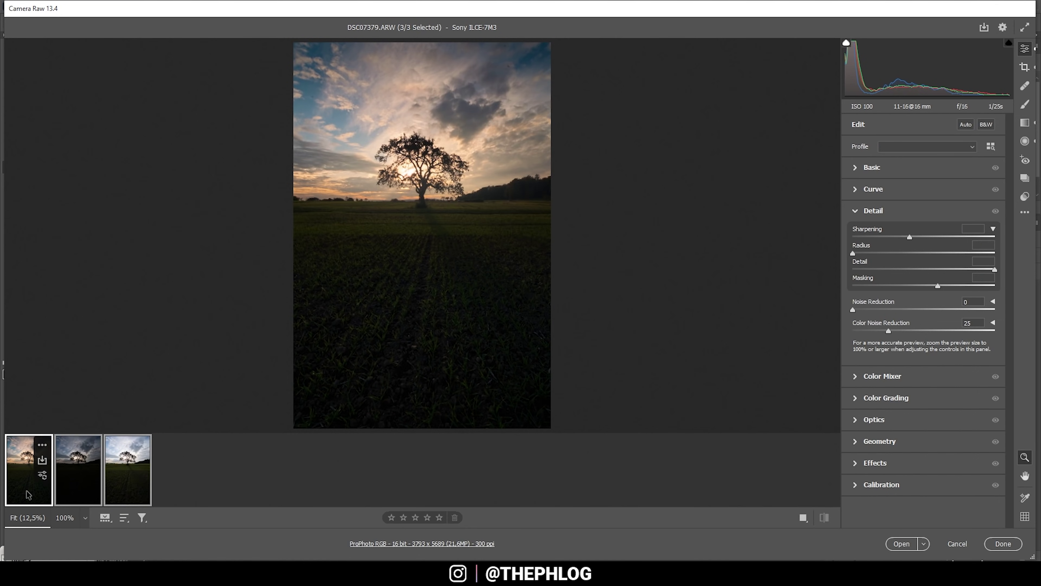
pyautogui.rightClick(120, 482)
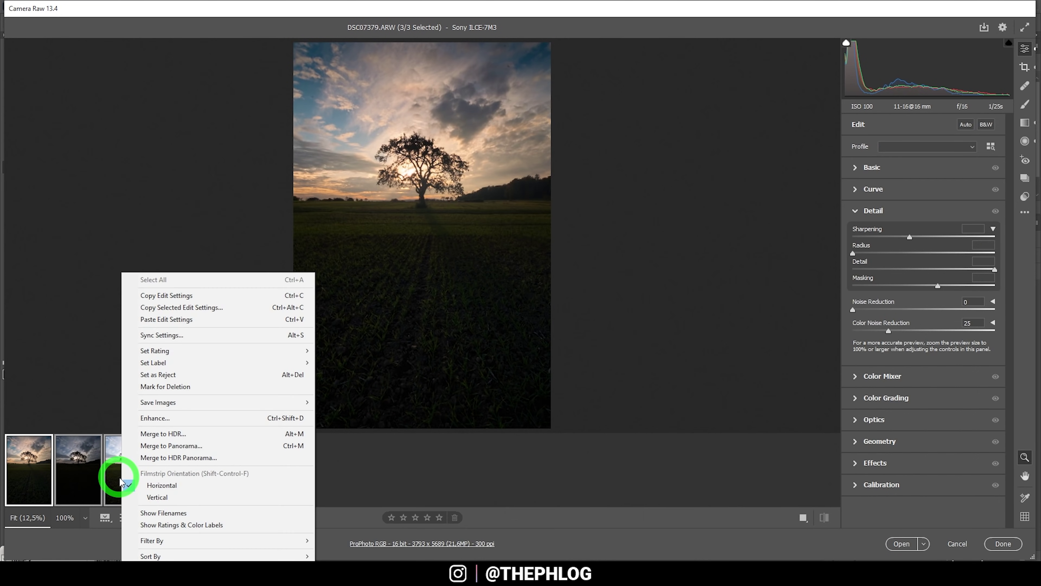
pyautogui.click(202, 337)
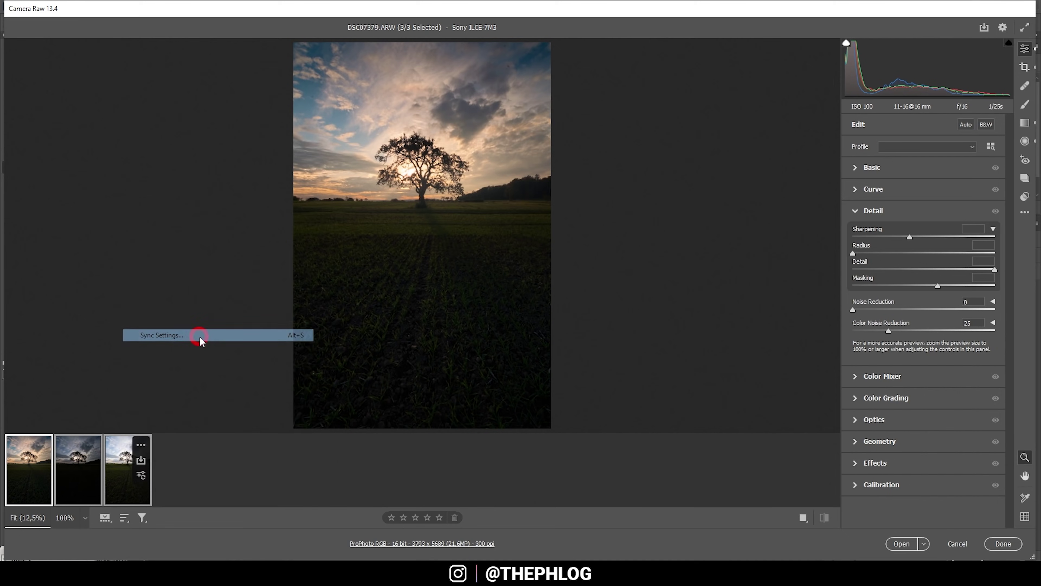
pyautogui.click(664, 156)
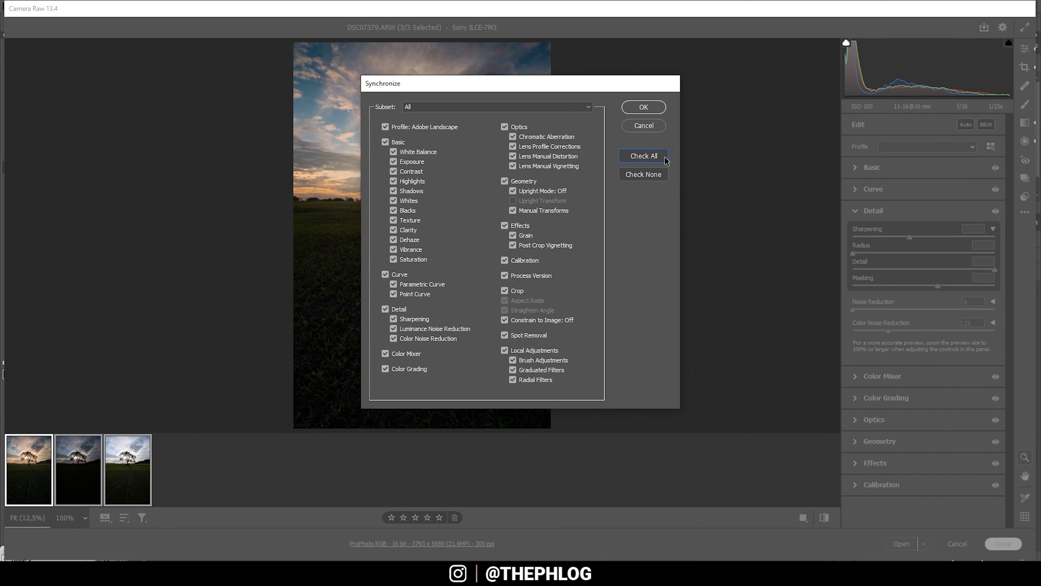
pyautogui.click(644, 107)
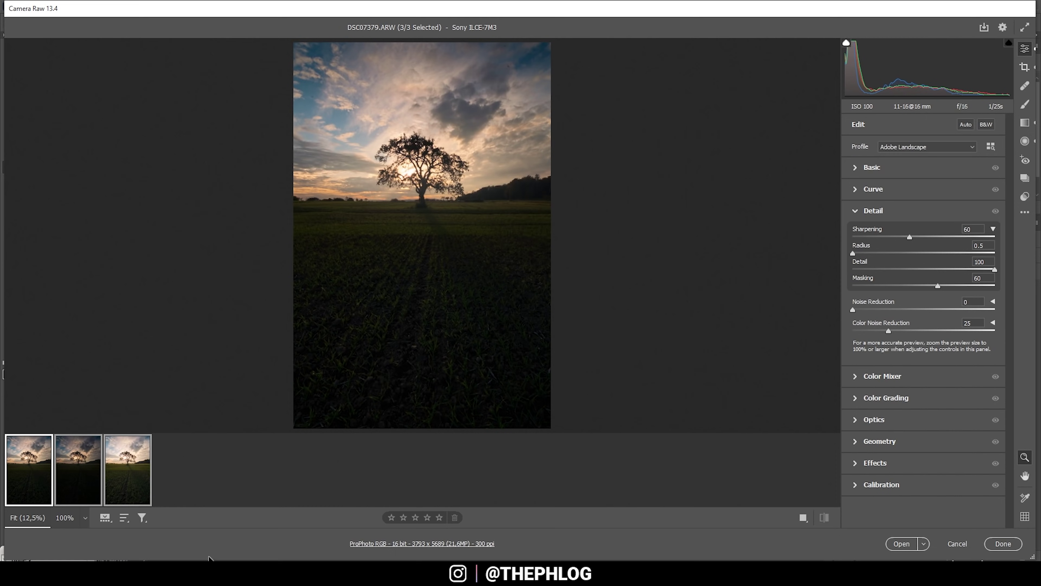
# Review the synchronized exposures one by one and open all three images in Photoshop.
pyautogui.click(82, 491)
pyautogui.click(116, 486)
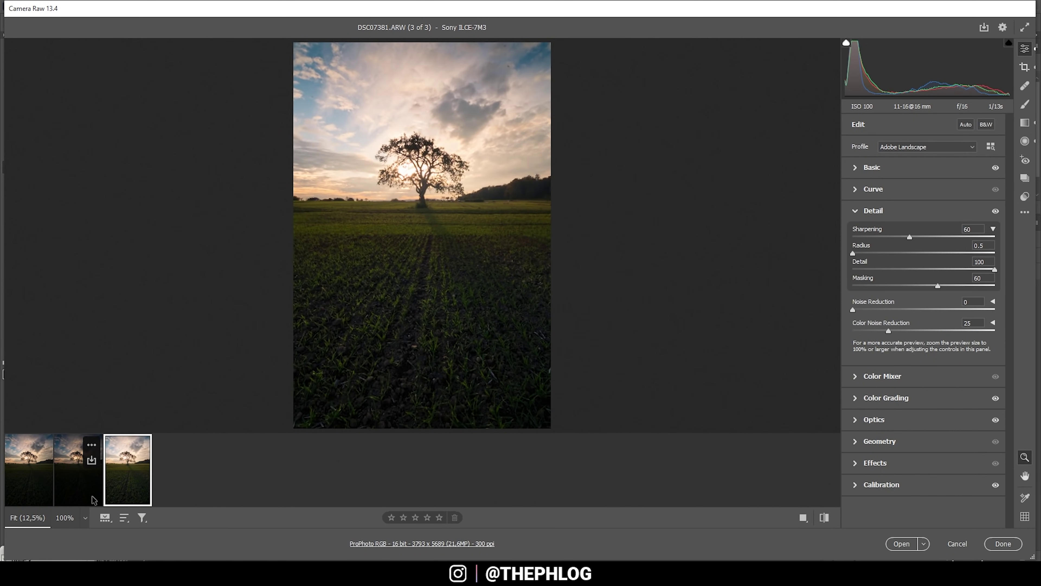
pyautogui.click(82, 489)
pyautogui.click(34, 494)
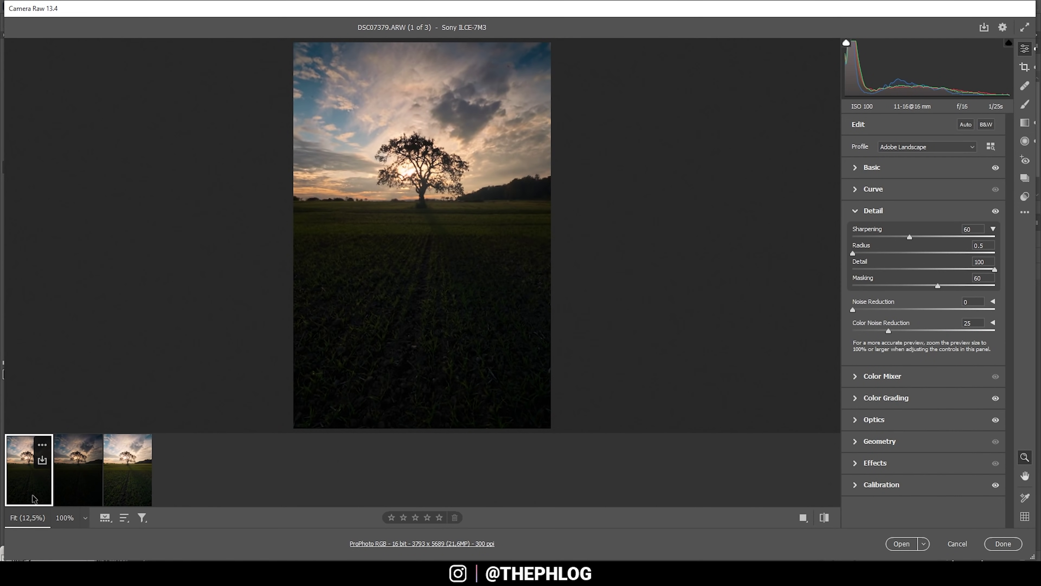
pyautogui.keyDown('shift'); pyautogui.click(137, 497); pyautogui.keyUp('shift')
pyautogui.click(901, 544)
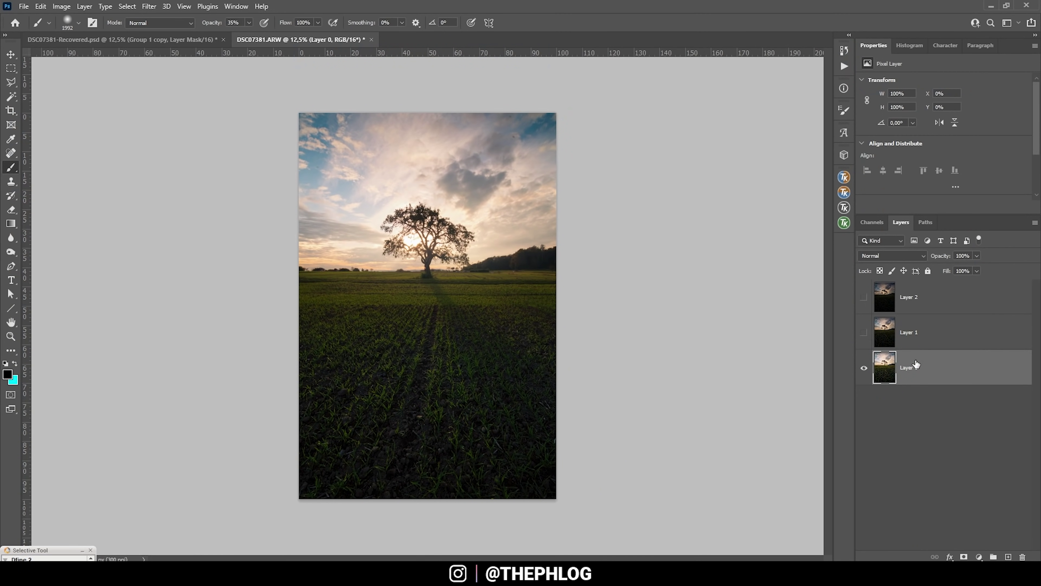
# Make Layer 1 and Layer 2 visible above Layer 0.
pyautogui.click(909, 330)
pyautogui.click(863, 332)
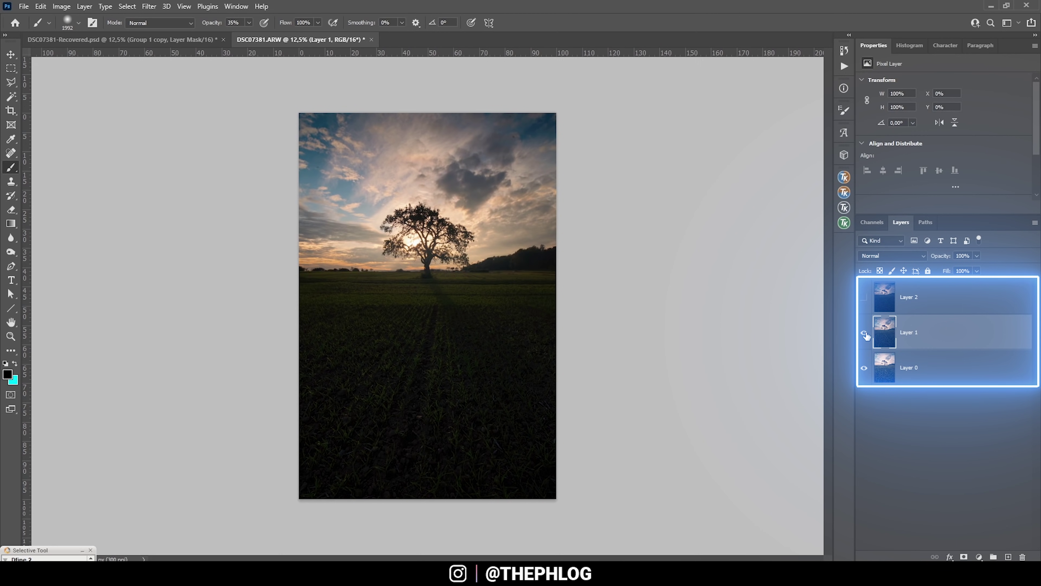
pyautogui.click(880, 306)
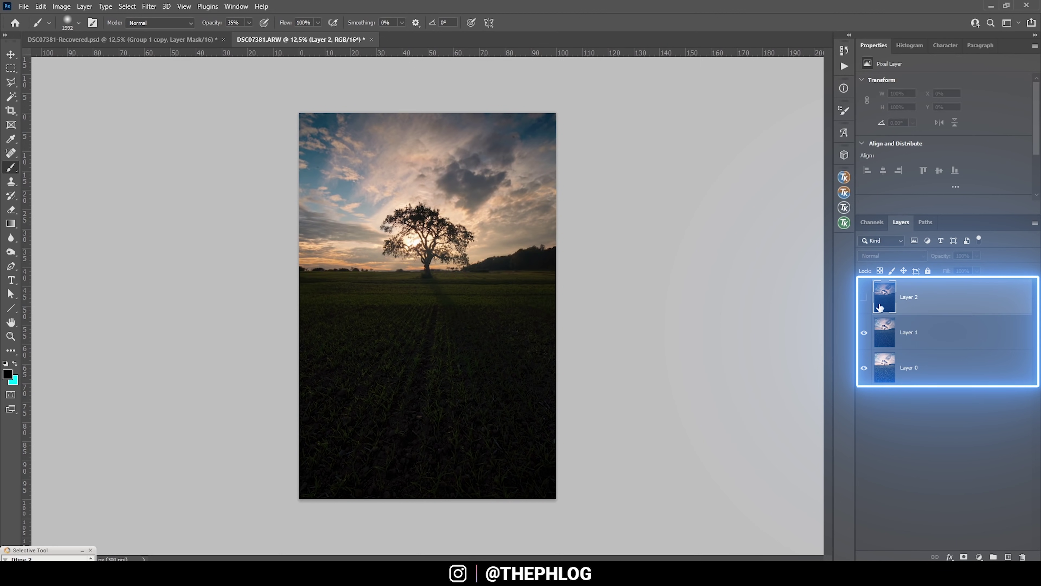
pyautogui.click(864, 297)
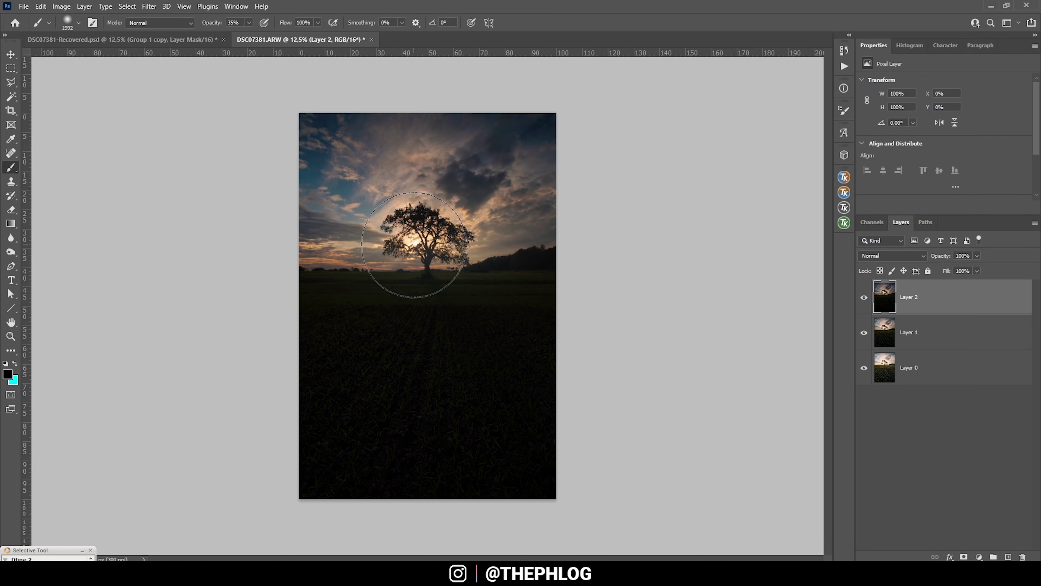
# Toggle the visibility of Layer 2 and Layer 1 to compare the three exposures, leaving all layers shown.
pyautogui.click(864, 297)
pyautogui.click(863, 297)
pyautogui.click(864, 299)
pyautogui.click(864, 332)
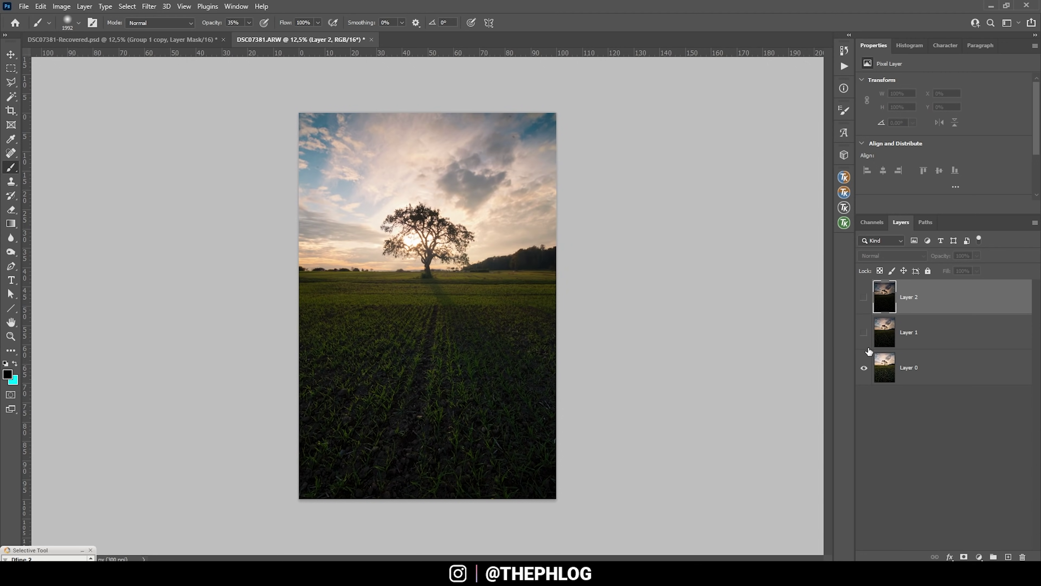
pyautogui.click(864, 332)
pyautogui.click(864, 297)
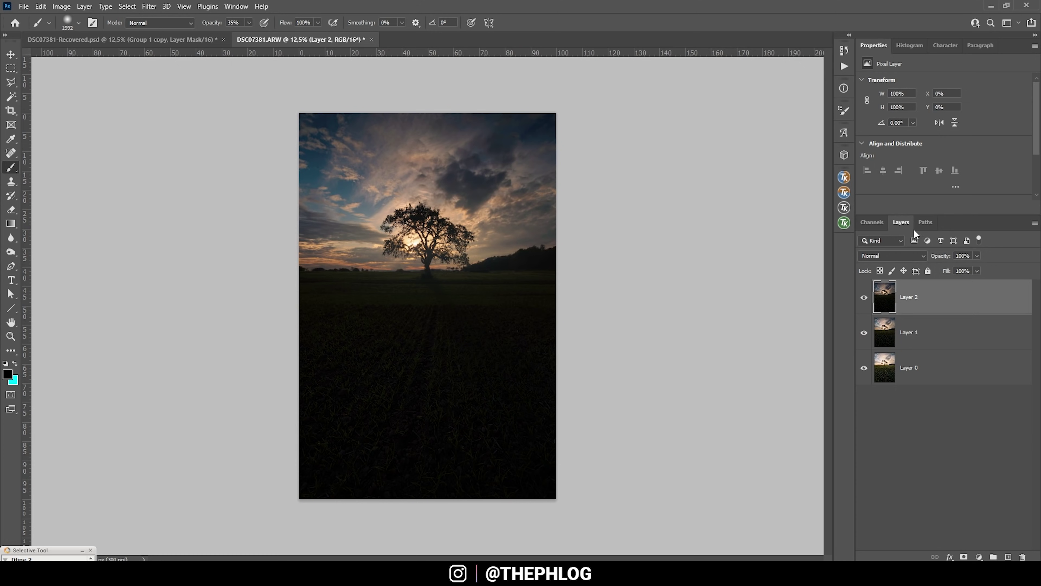
# Auto-align Layer 0, Layer 1 and Layer 2 using the Auto projection.
pyautogui.keyDown('shift'); pyautogui.click(904, 372); pyautogui.keyUp('shift')
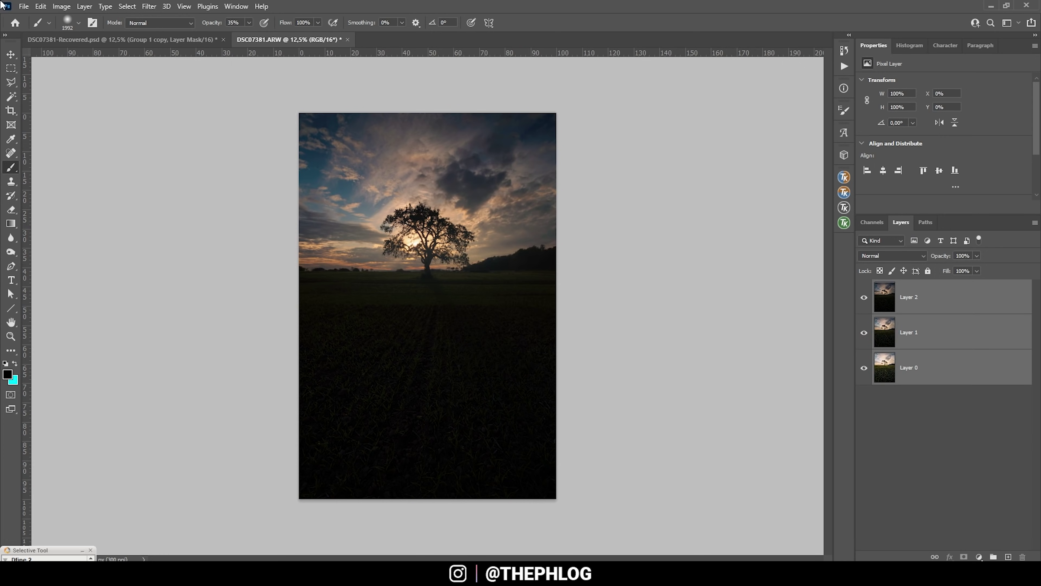
pyautogui.click(41, 6)
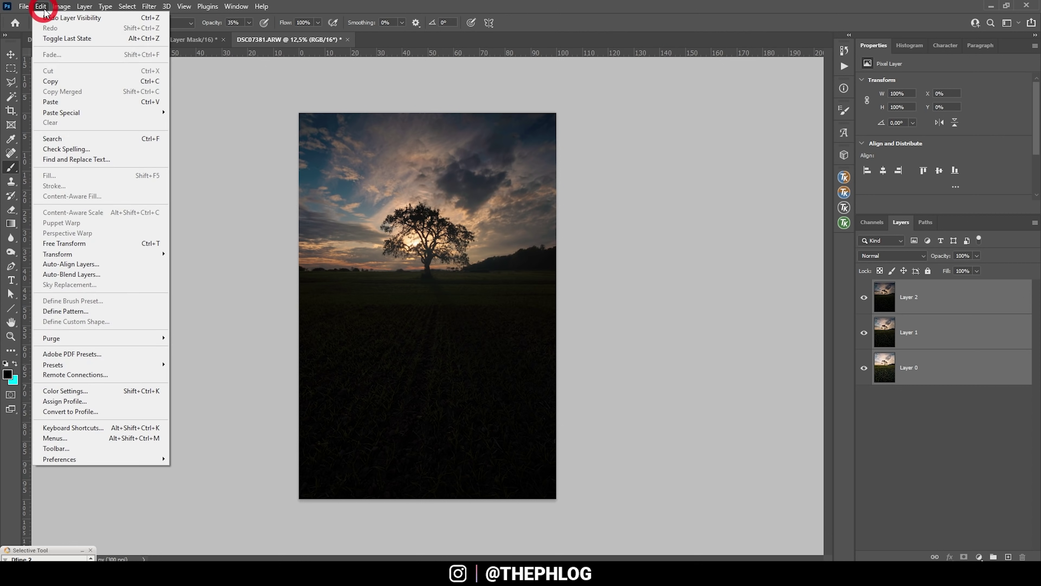
pyautogui.click(93, 267)
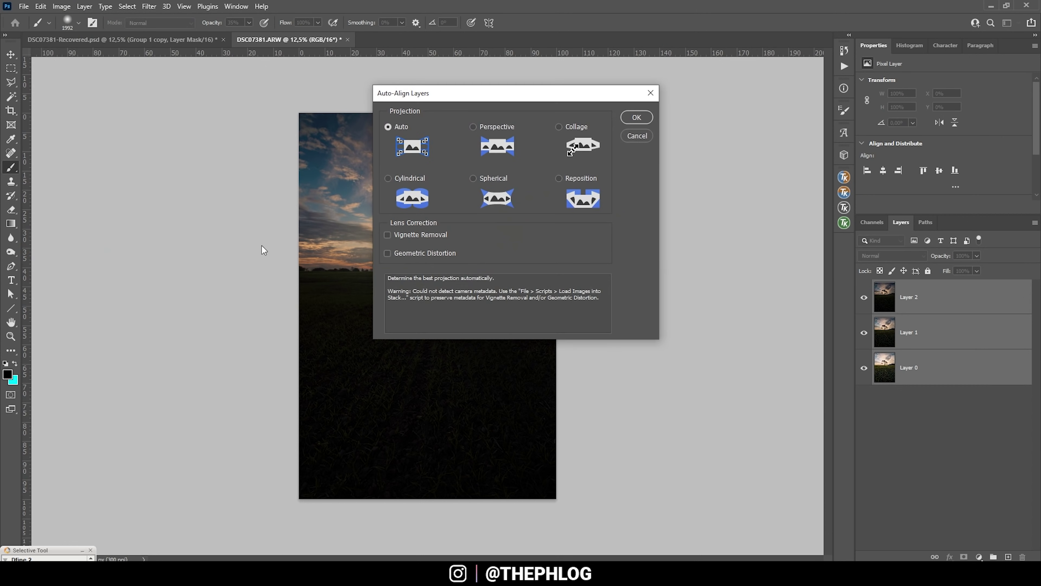
pyautogui.click(635, 117)
# Compare the aligned exposures, hide Layer 1 and Layer 2 so only Layer 0 shows, and keep Layer 1 selected.
pyautogui.click(885, 298)
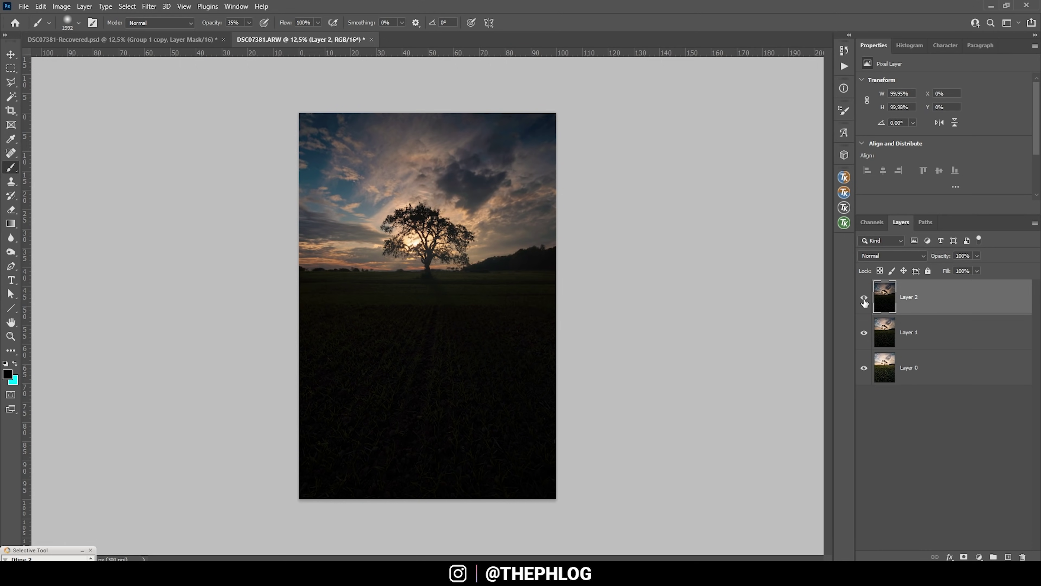
pyautogui.moveTo(864, 302); pyautogui.dragTo(864, 333)
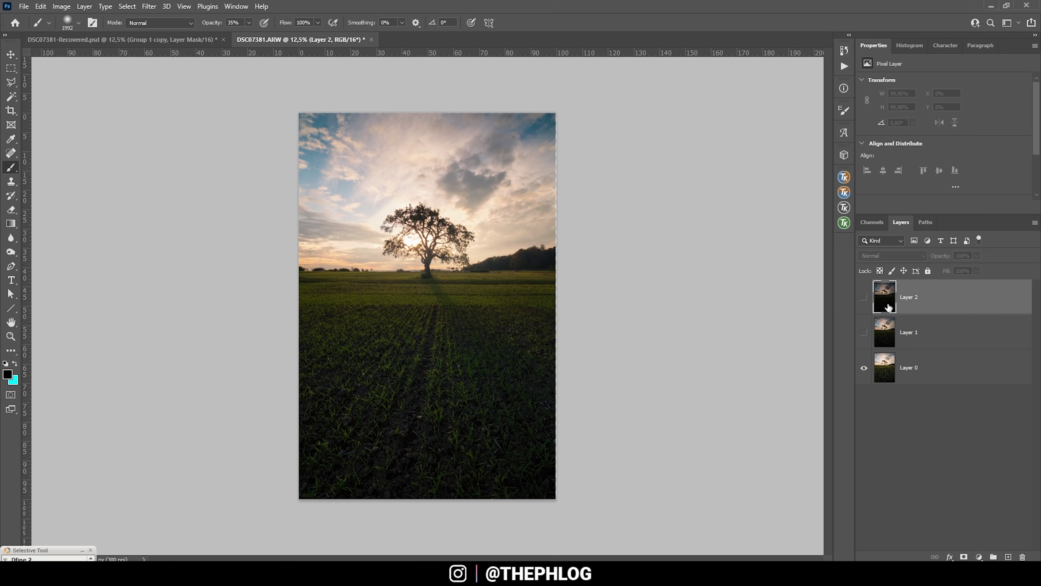
pyautogui.click(891, 337)
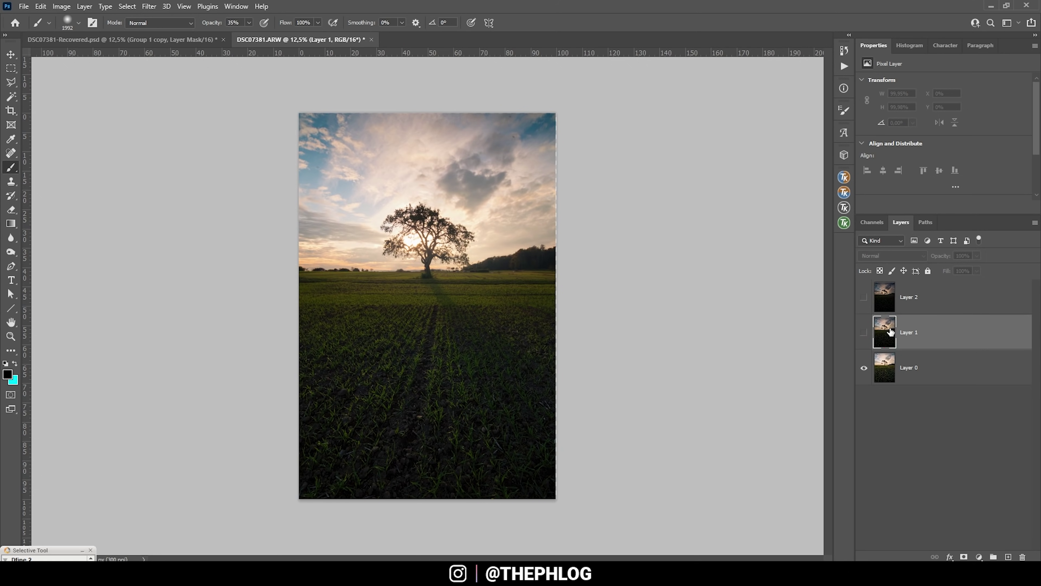
pyautogui.click(922, 356)
pyautogui.click(913, 333)
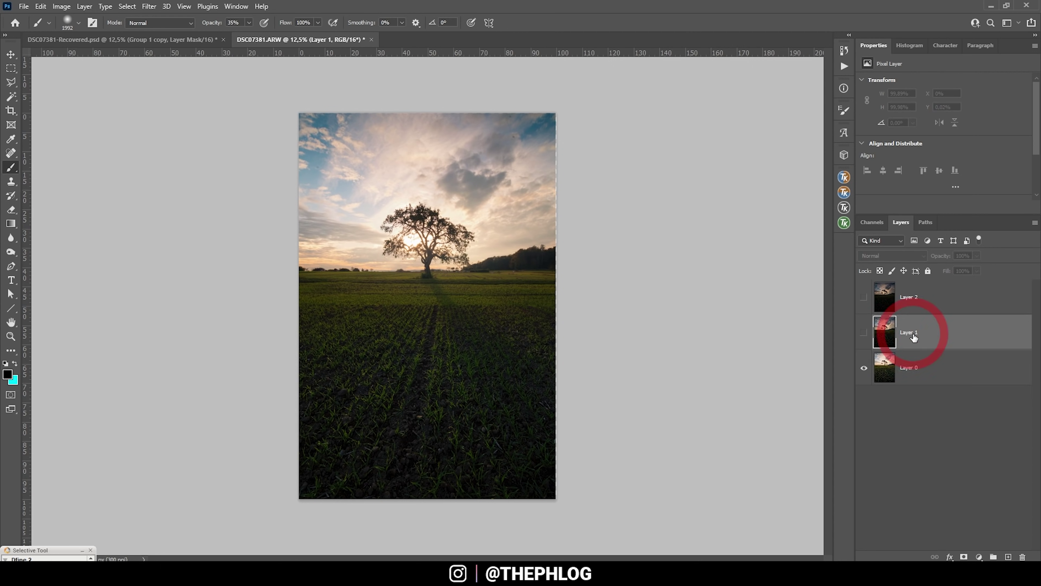
pyautogui.click(864, 334)
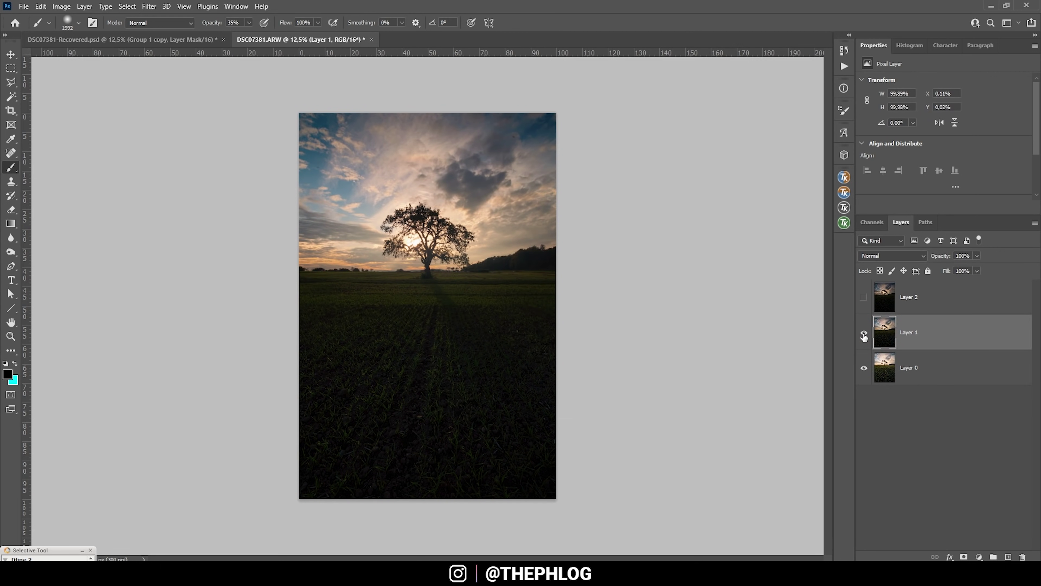
pyautogui.click(864, 298)
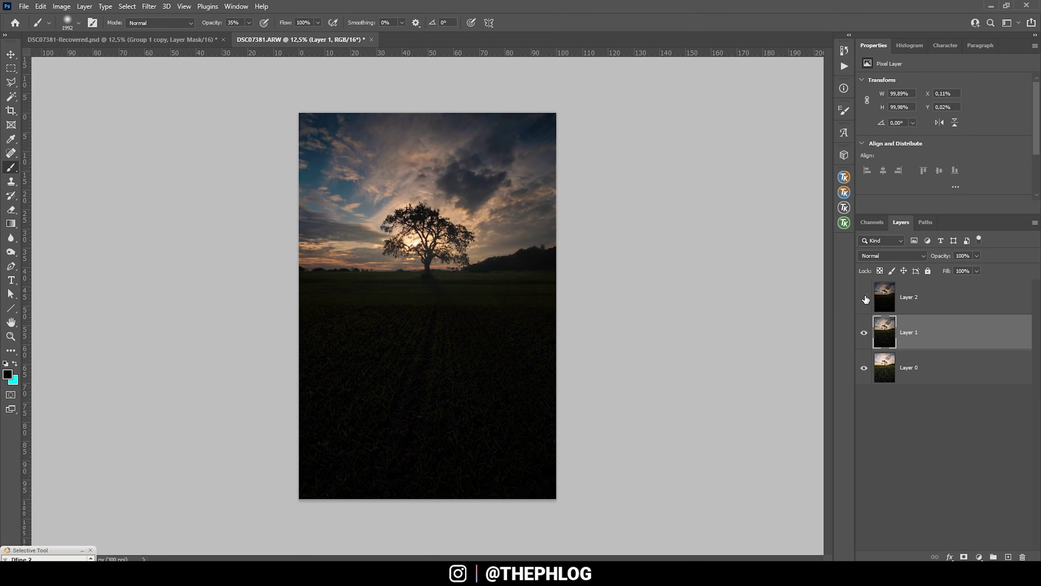
pyautogui.moveTo(865, 297); pyautogui.dragTo(865, 333)
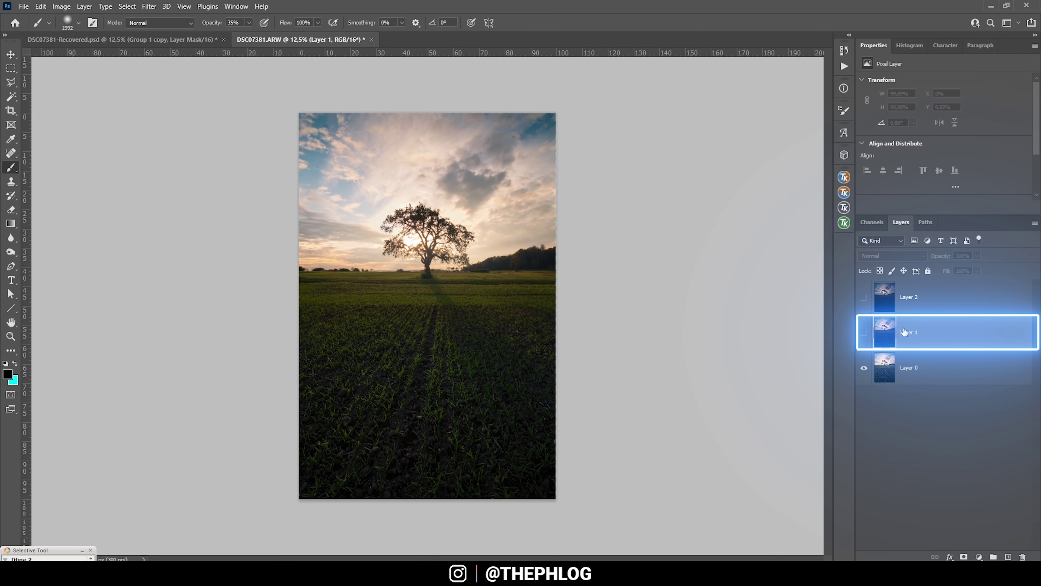
# Add a layer mask to Layer 1 and fill it using Apply Image with the merged RGB channel, Multiply blending and 100% opacity.
pyautogui.click(965, 557)
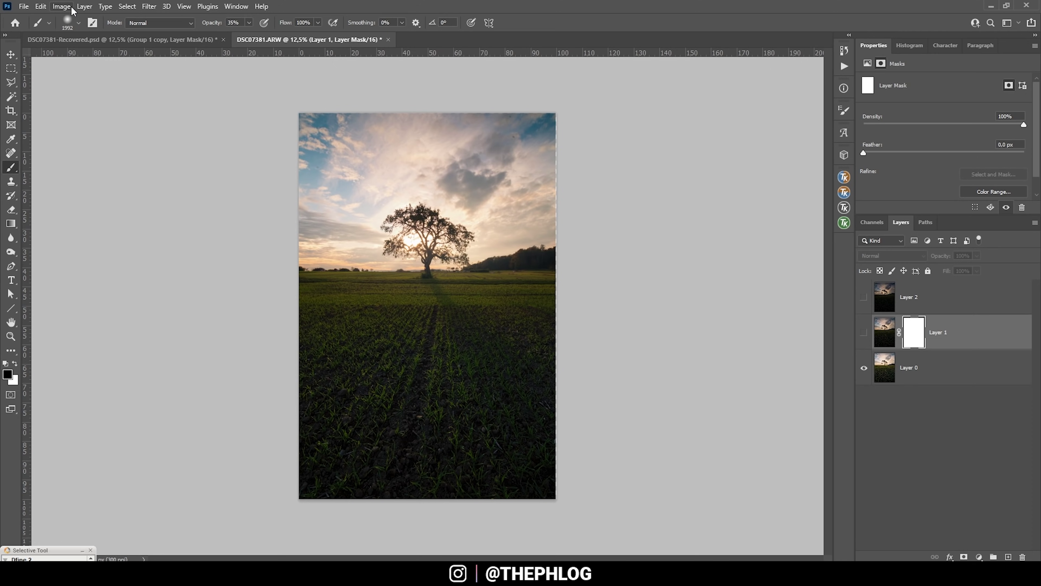
pyautogui.click(62, 6)
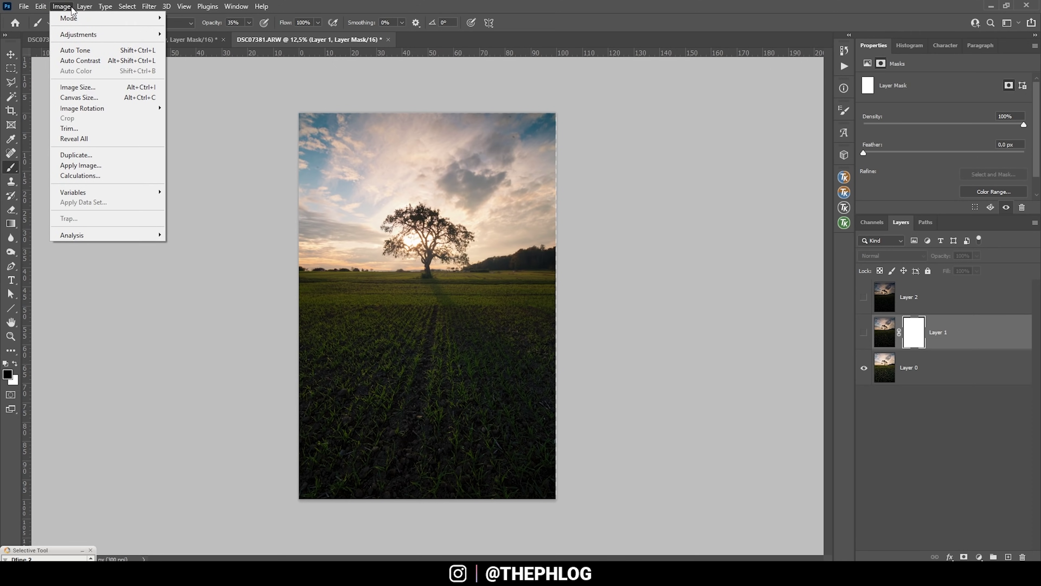
pyautogui.click(80, 165)
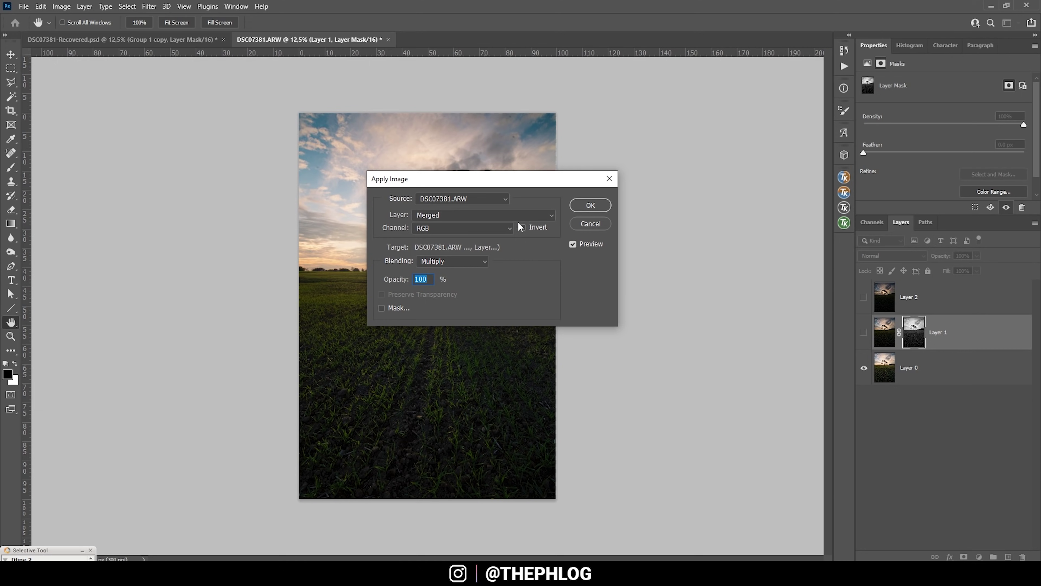
pyautogui.click(591, 205)
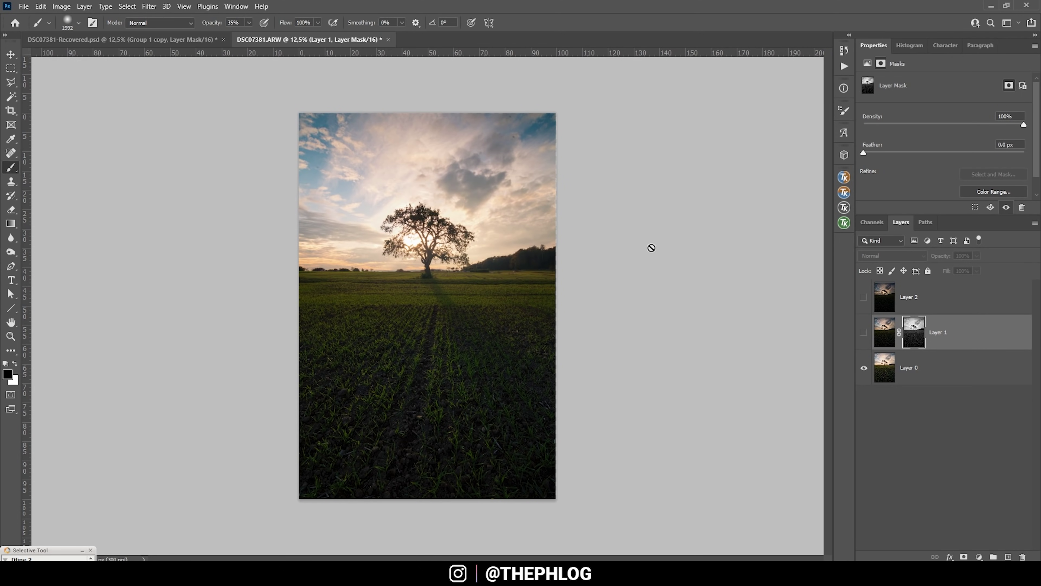
# Inspect Layer 1's luminosity mask on its own, return to the image and make Layer 1 visible.
pyautogui.press('alt')
pyautogui.keyDown('alt'); pyautogui.click(912, 335); pyautogui.keyUp('alt')
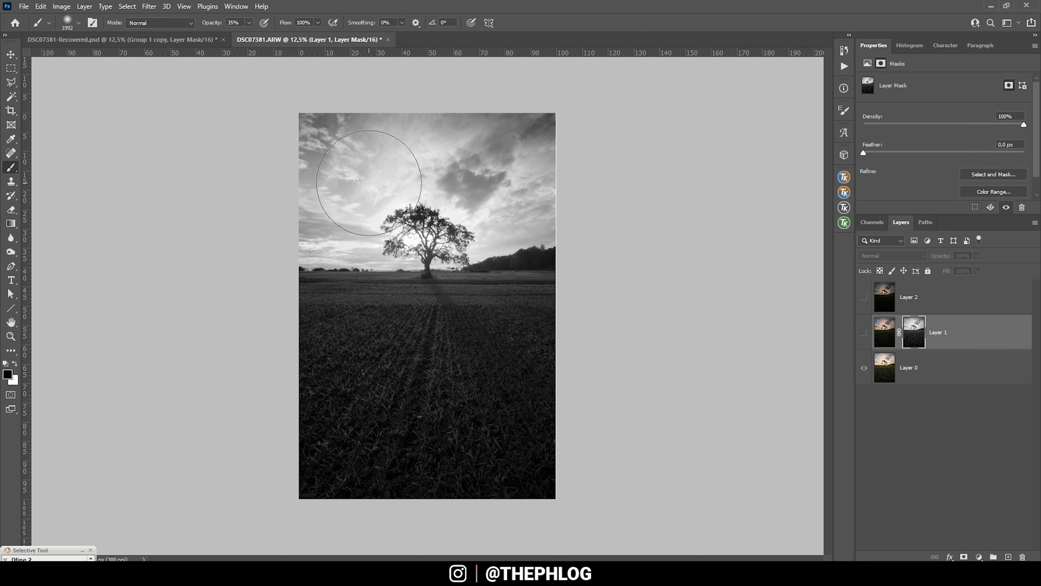
pyautogui.click(885, 339)
pyautogui.click(864, 333)
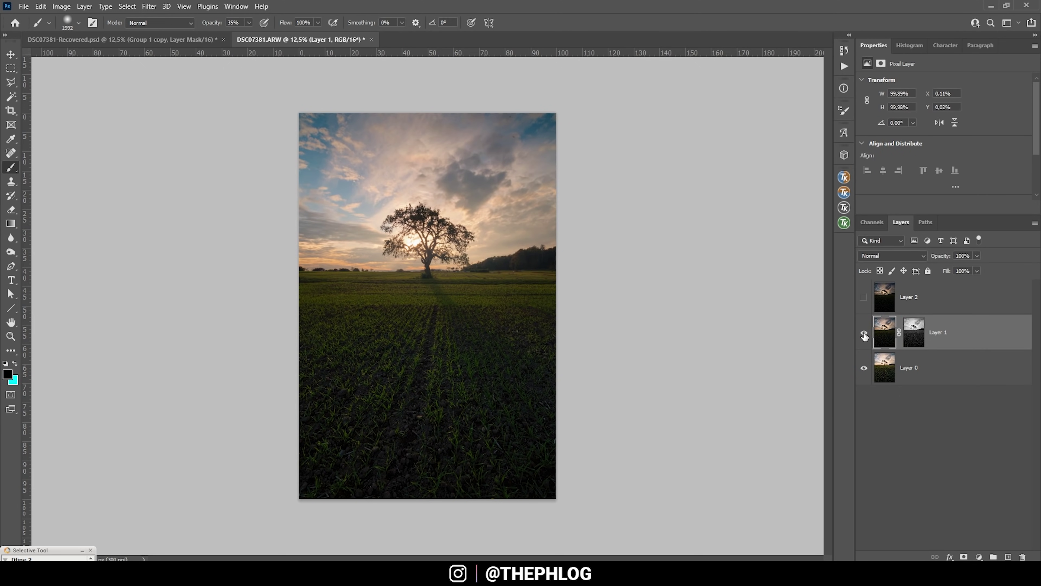
# Toggle Layer 1 repeatedly to compare the image with and without the masked exposure, leave it shown and select its mask.
pyautogui.click(864, 334)
pyautogui.click(864, 334)
pyautogui.click(864, 334)
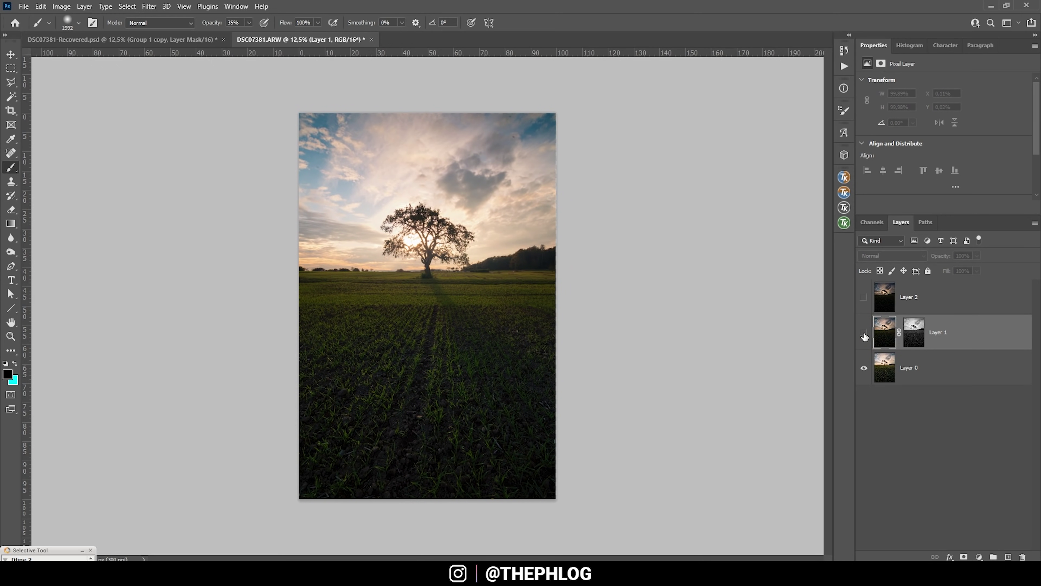
pyautogui.click(864, 334)
pyautogui.click(864, 334)
pyautogui.click(864, 334)
pyautogui.click(864, 334)
pyautogui.click(864, 334)
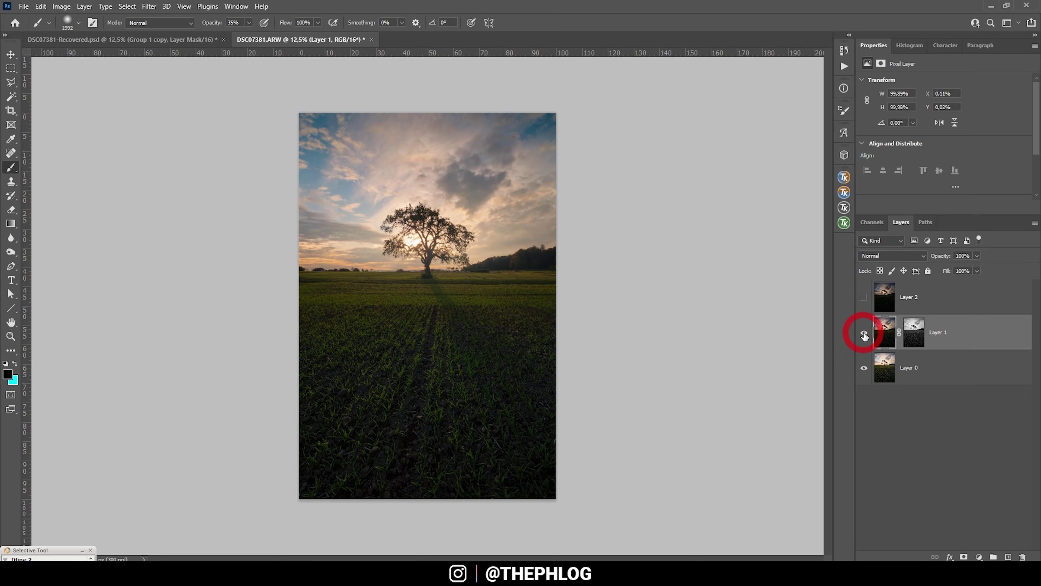
pyautogui.click(864, 333)
pyautogui.click(864, 334)
pyautogui.click(865, 334)
pyautogui.click(865, 334)
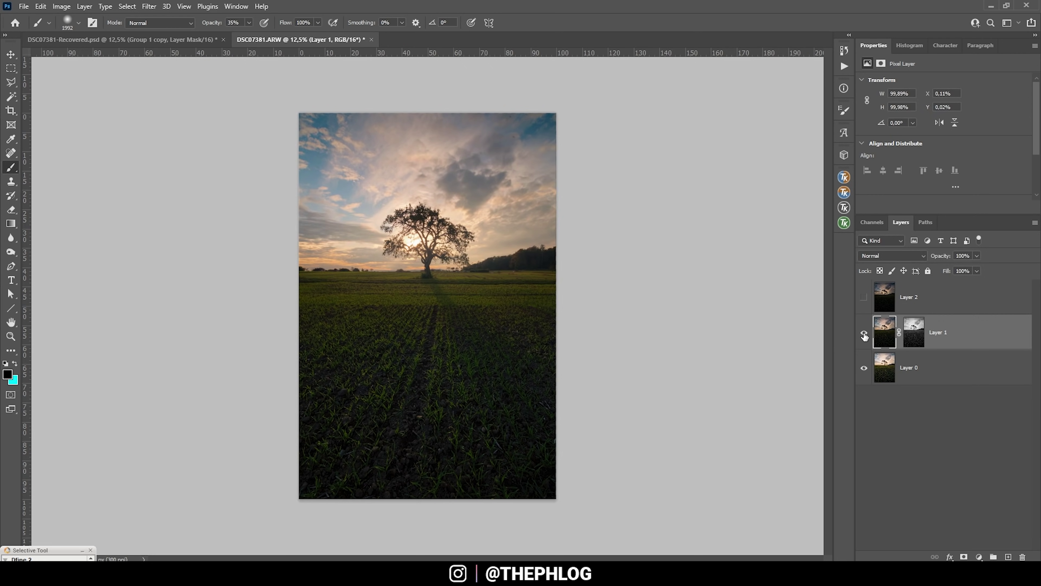
pyautogui.click(865, 333)
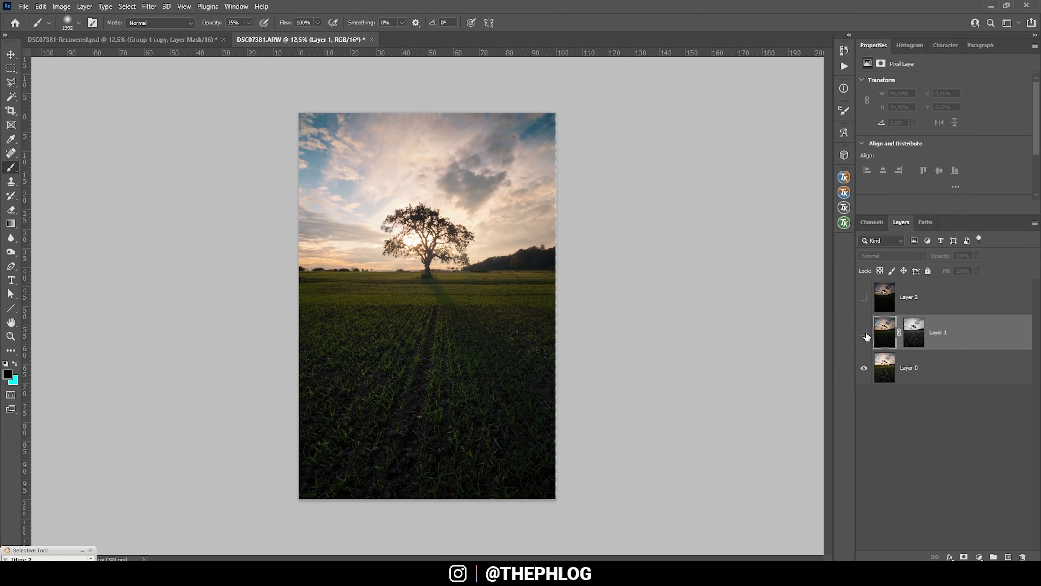
pyautogui.click(866, 335)
pyautogui.click(866, 334)
pyautogui.click(865, 335)
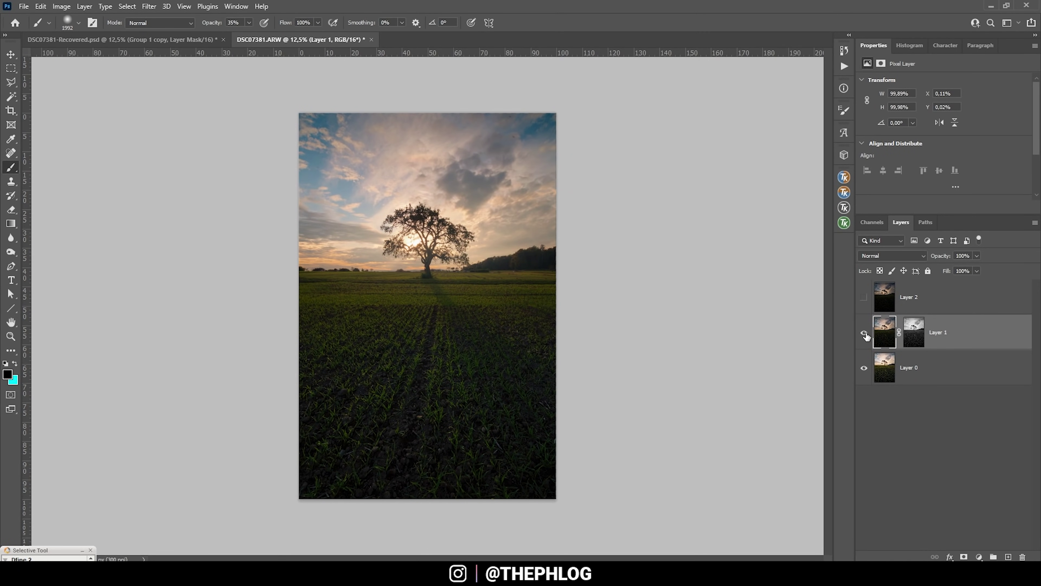
pyautogui.click(917, 338)
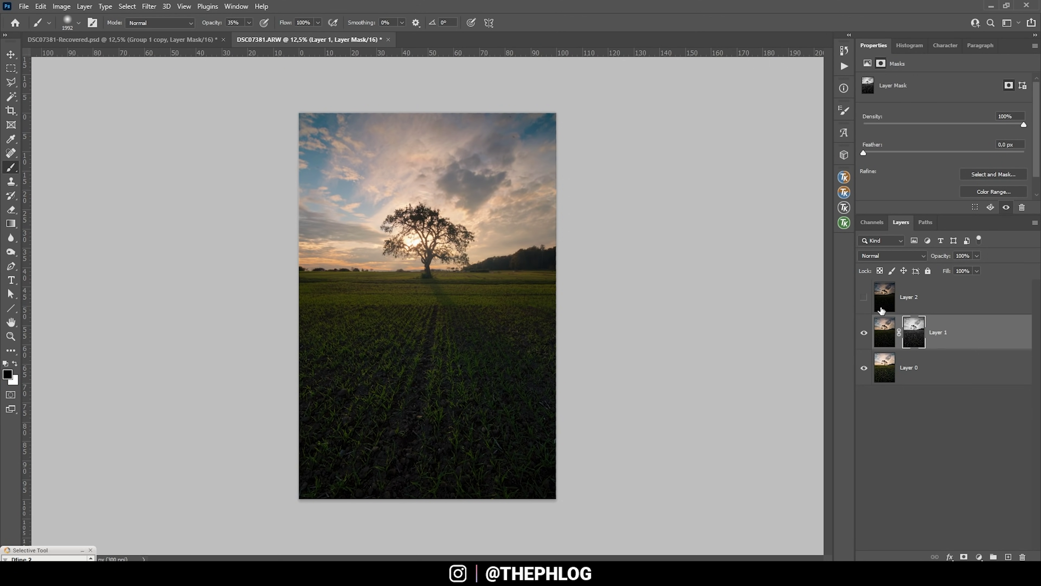
# Compare the image with and without Layer 1's mask, and paint black at 100% brush opacity over the field on that mask.
pyautogui.click(865, 334)
pyautogui.click(865, 334)
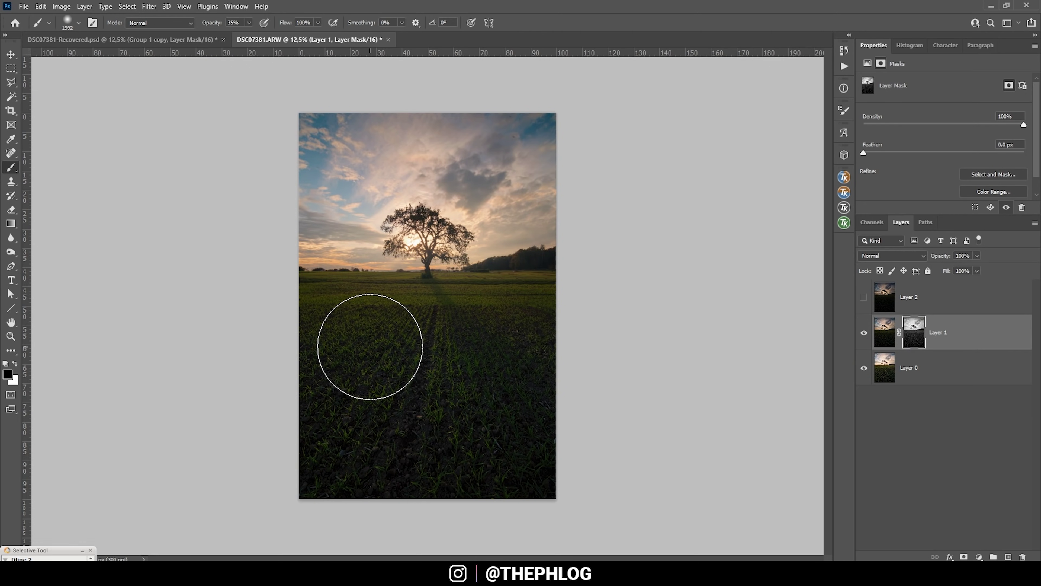
pyautogui.keyDown('shift'); pyautogui.click(914, 332); pyautogui.keyUp('shift')
pyautogui.keyDown('shift'); pyautogui.click(914, 332); pyautogui.keyUp('shift')
pyautogui.moveTo(449, 383); pyautogui.dragTo(451, 398)
pyautogui.press('0')
pyautogui.click(418, 384)
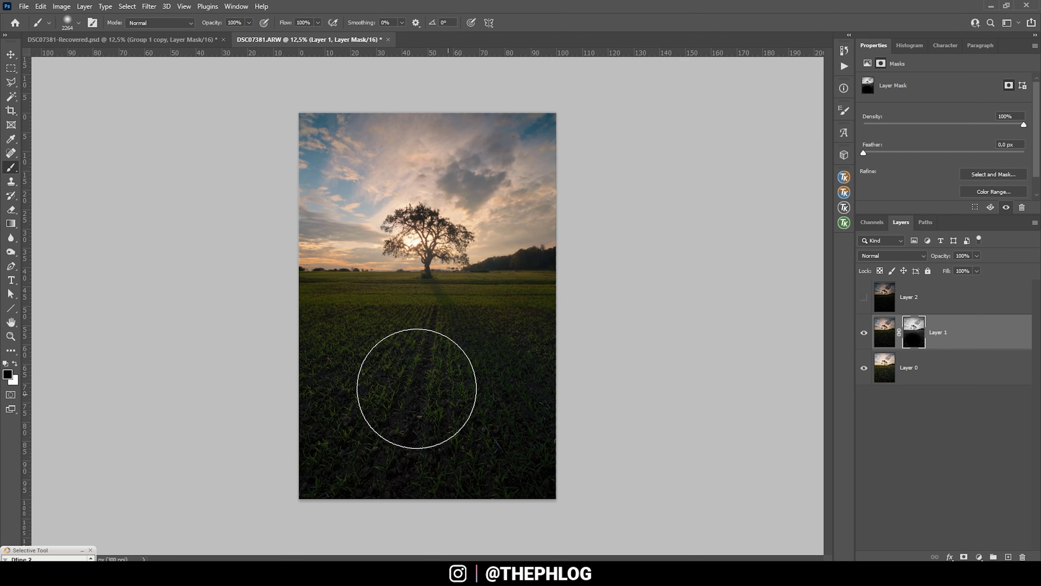
pyautogui.moveTo(441, 357)
pyautogui.mouseDown()
pyautogui.moveTo(431, 344)
pyautogui.moveTo(333, 341)
pyautogui.moveTo(553, 337)
pyautogui.moveTo(495, 333)
pyautogui.moveTo(325, 447)
pyautogui.moveTo(477, 326)
pyautogui.mouseUp()
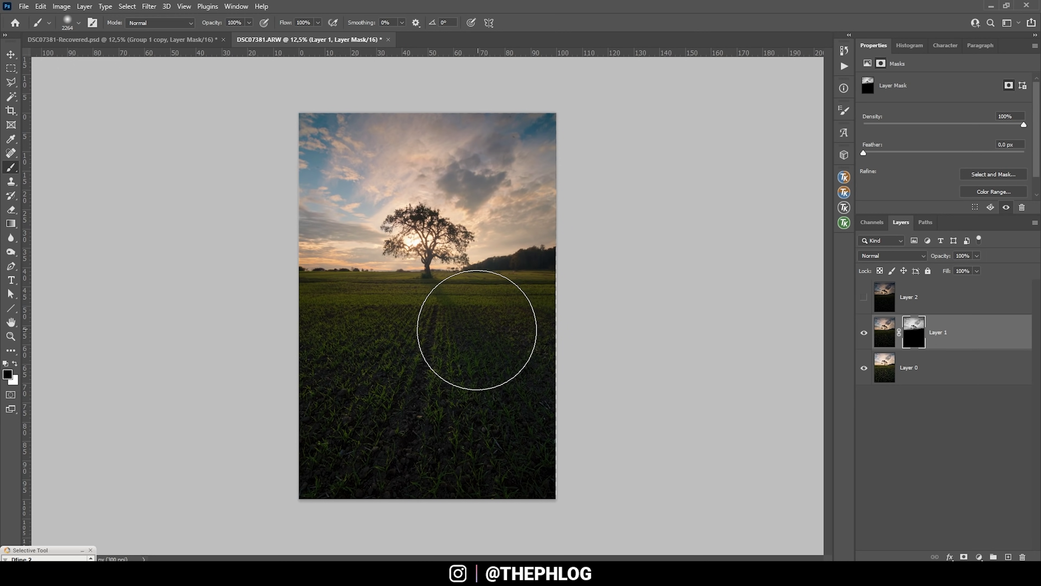
# Set the brush opacity to 17% and softly paint black on Layer 1's mask along the horizon, tree base and distant woods.
pyautogui.click(248, 22)
pyautogui.moveTo(251, 34); pyautogui.dragTo(209, 36)
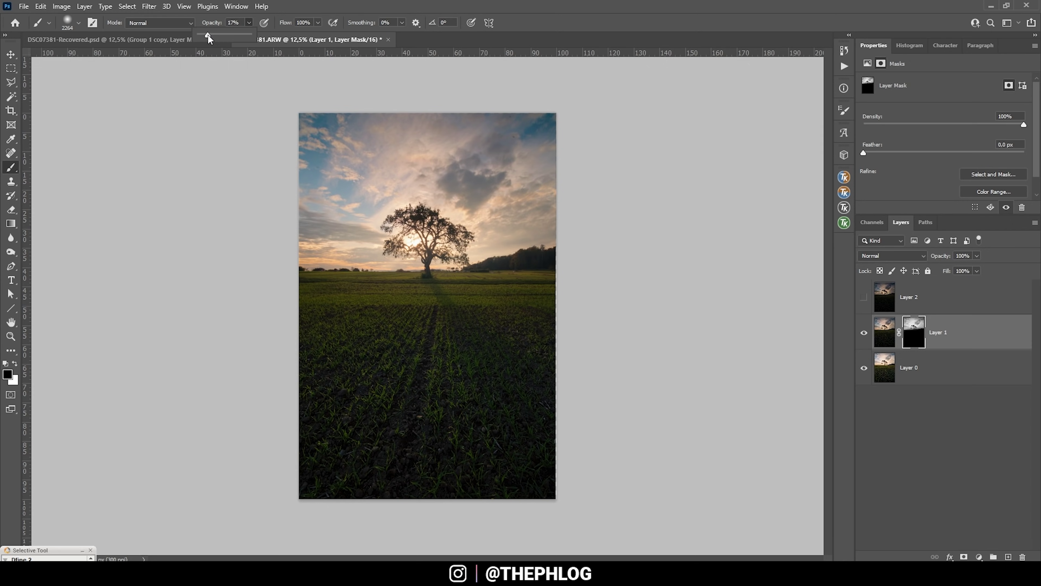
pyautogui.click(303, 5)
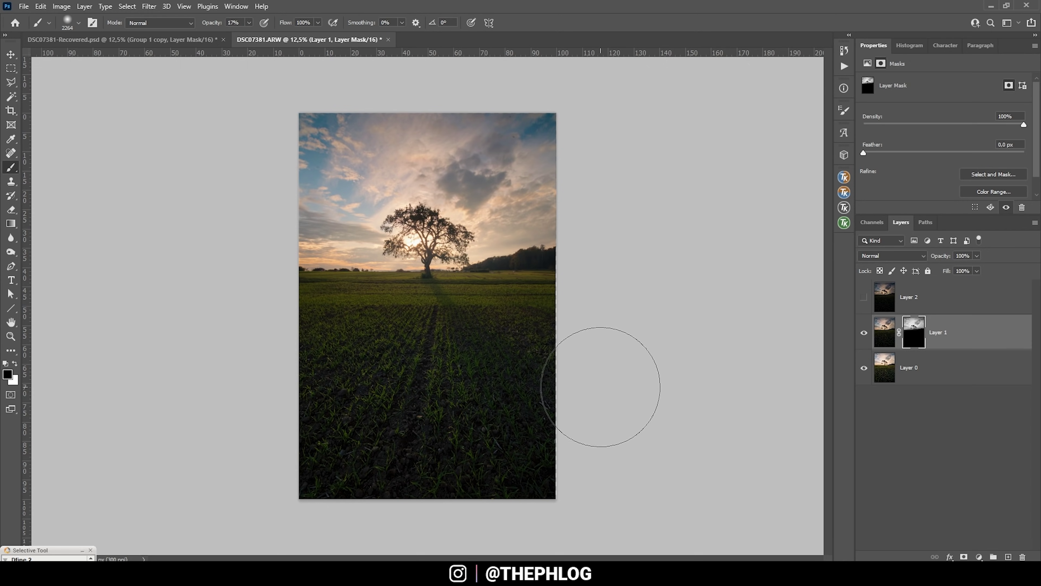
pyautogui.moveTo(387, 295); pyautogui.dragTo(386, 295)
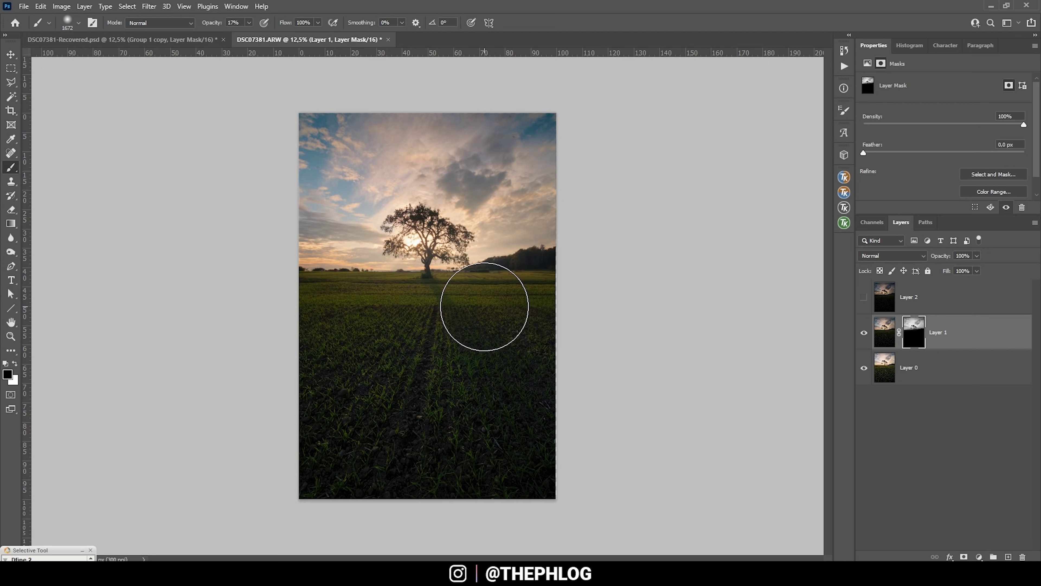
pyautogui.moveTo(391, 308); pyautogui.dragTo(388, 303)
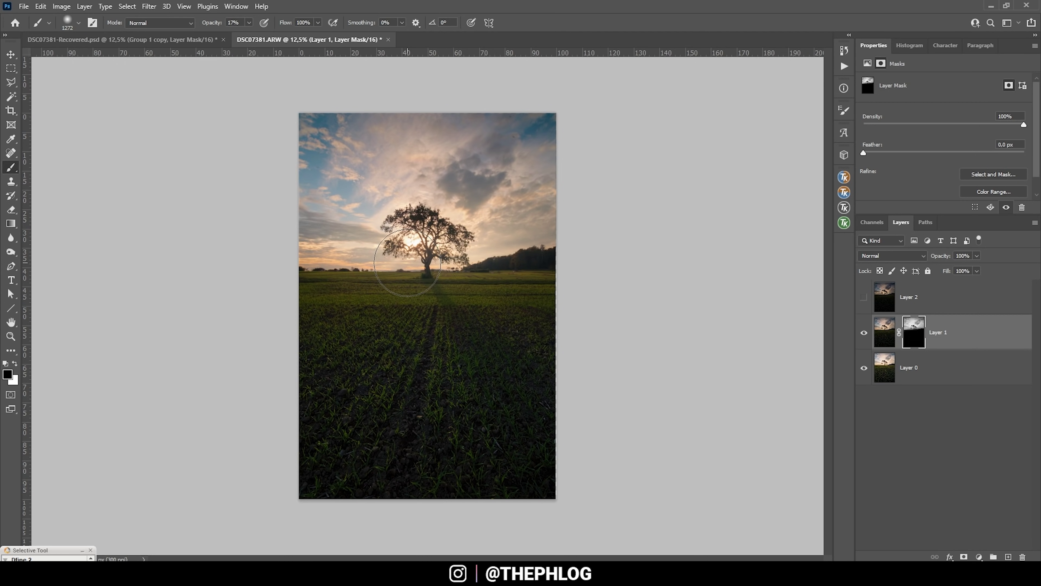
pyautogui.moveTo(481, 314); pyautogui.dragTo(502, 332)
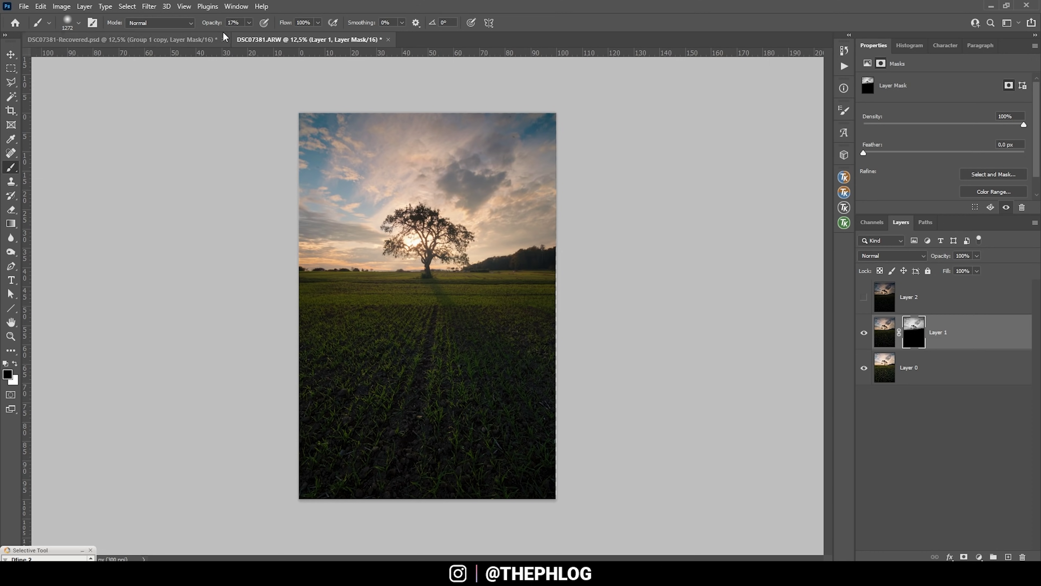
pyautogui.moveTo(418, 272)
pyautogui.mouseDown()
pyautogui.moveTo(329, 272)
pyautogui.moveTo(472, 280)
pyautogui.mouseUp()
pyautogui.moveTo(553, 257); pyautogui.dragTo(491, 258)
# Enlarge the brush to 1992 px and softly paint black over the upper sky on Layer 1's mask.
pyautogui.press(']')
pyautogui.press(']')
pyautogui.press(']')
pyautogui.press(']')
pyautogui.press(']')
pyautogui.press(']')
pyautogui.press(']')
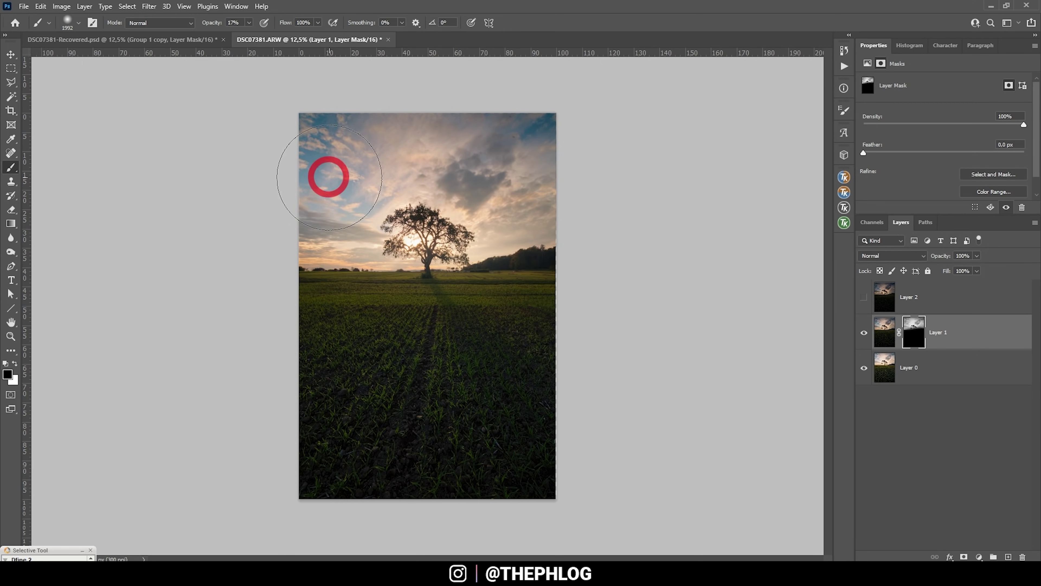
pyautogui.moveTo(546, 133)
pyautogui.mouseDown()
pyautogui.moveTo(498, 129)
pyautogui.moveTo(411, 156)
pyautogui.mouseUp()
# Reduce the brush to 1368 px and softly paint black on Layer 1's mask around the sun behind the tree.
pyautogui.press('[')
pyautogui.press('[')
pyautogui.press('[')
pyautogui.press('[')
pyautogui.press('[')
pyautogui.press('[')
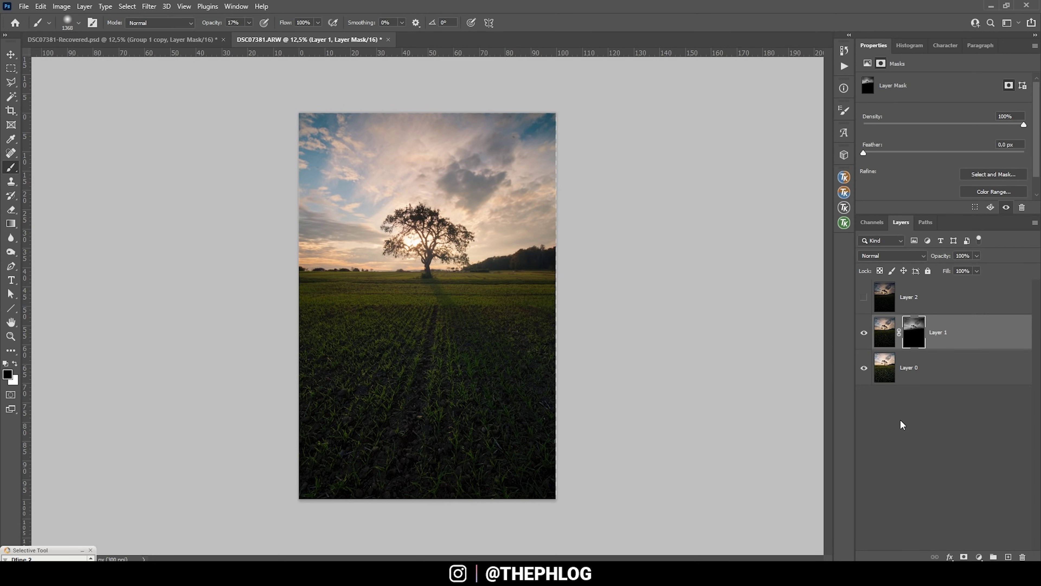
pyautogui.moveTo(393, 238); pyautogui.dragTo(414, 239)
# Add a layer mask to the hidden Layer 2 and fill it using Apply Image with merged RGB, Multiply blending and 100% opacity.
pyautogui.click(863, 299)
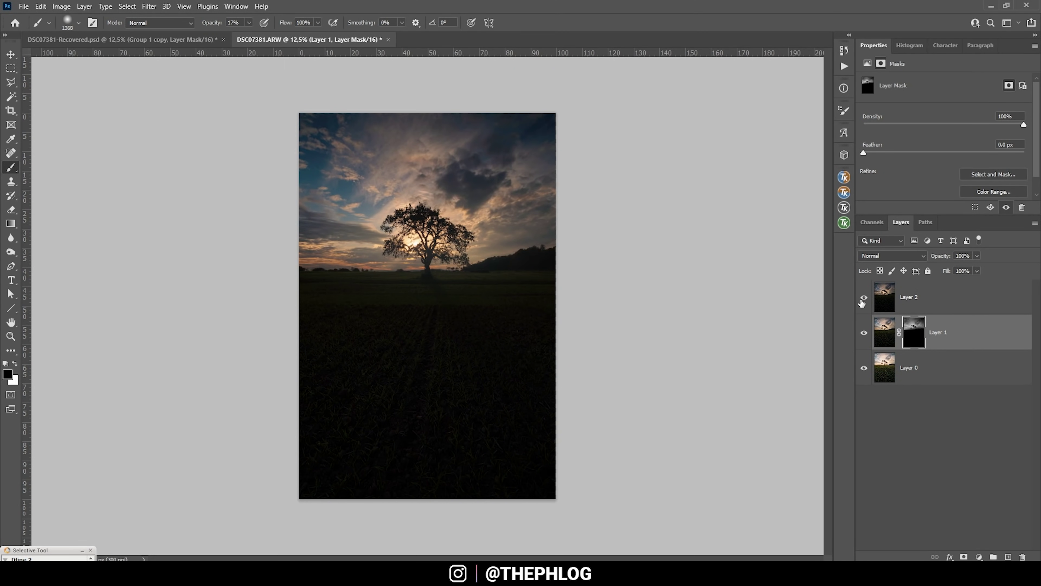
pyautogui.click(863, 297)
pyautogui.click(917, 297)
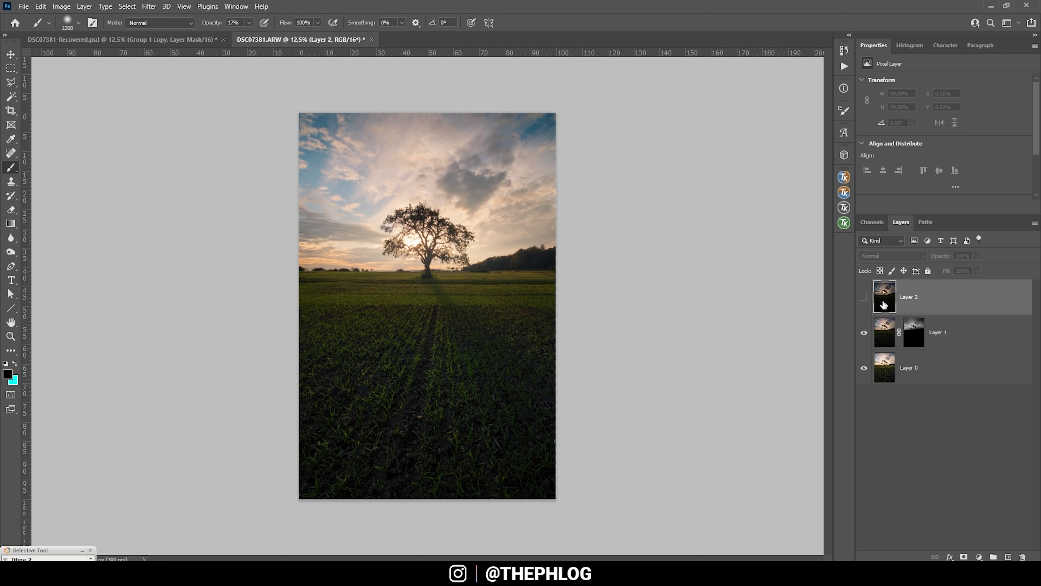
pyautogui.click(964, 556)
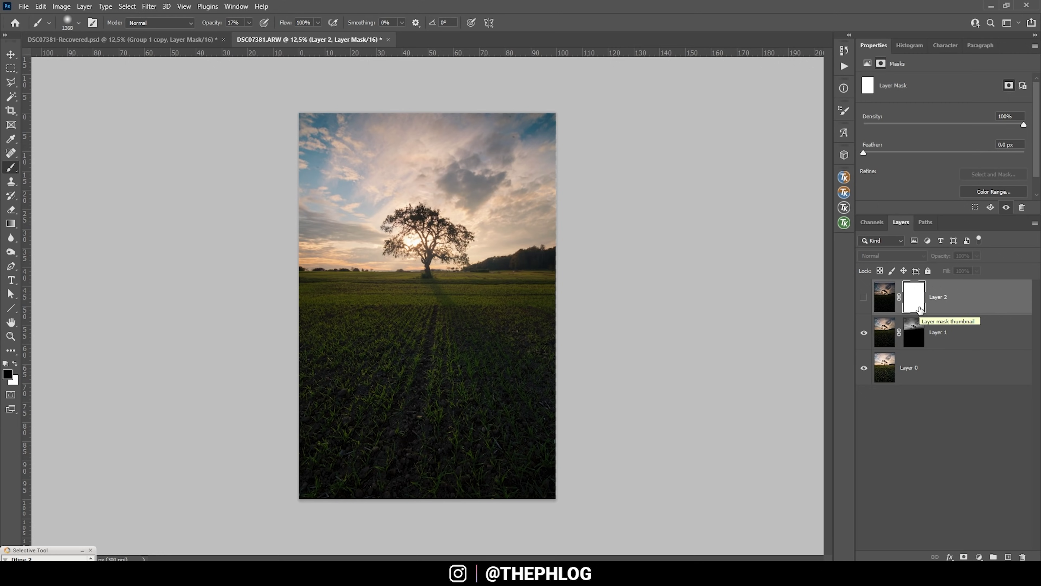
pyautogui.click(61, 6)
pyautogui.click(110, 166)
pyautogui.click(579, 206)
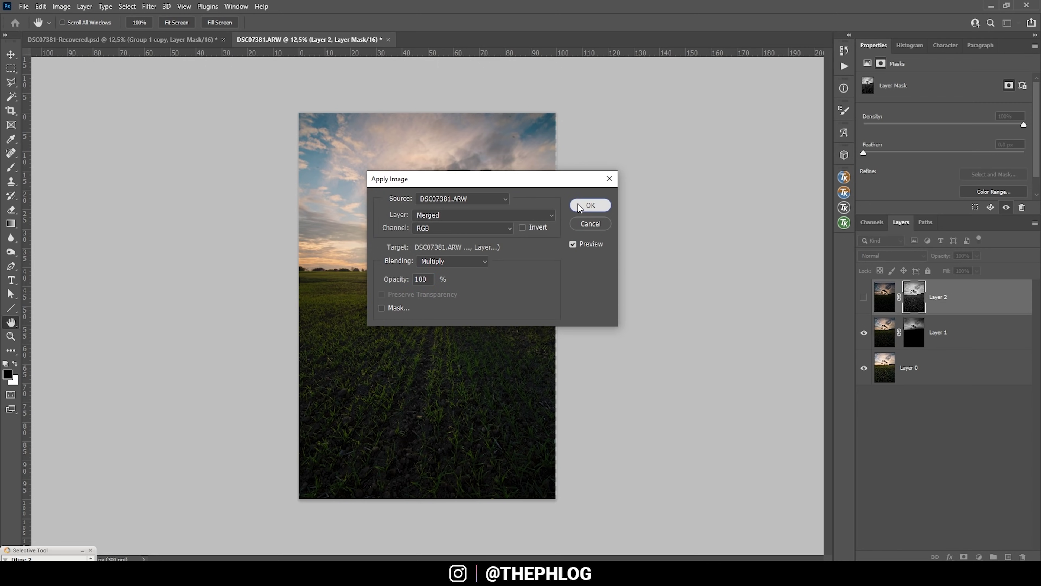
# Show Layer 2 and paint black at 17% opacity with a 2424 px brush over the field and lower sky on its mask.
pyautogui.click(864, 298)
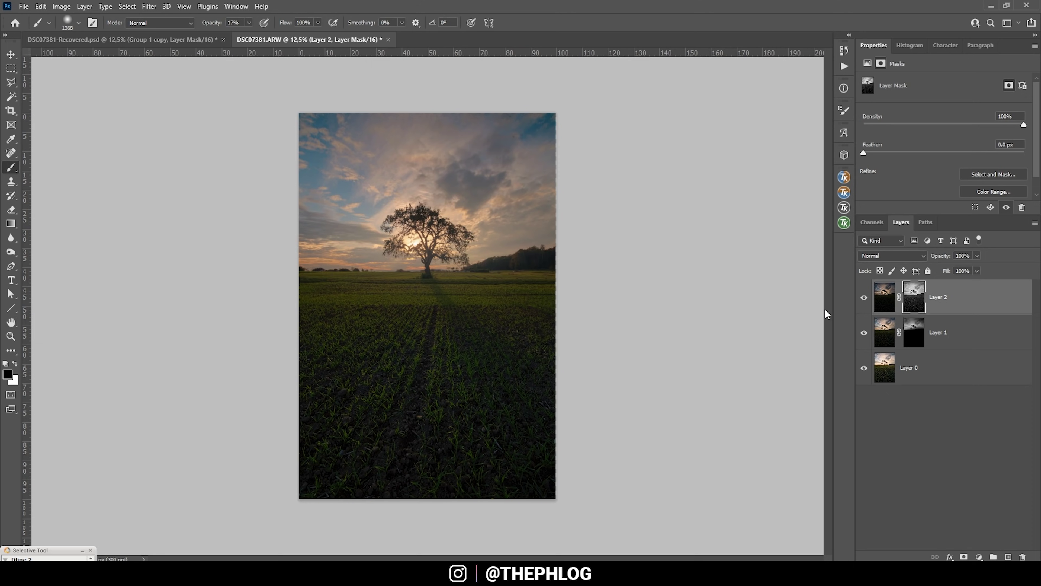
pyautogui.click(863, 298)
pyautogui.moveTo(406, 262); pyautogui.dragTo(435, 269)
pyautogui.click(428, 333)
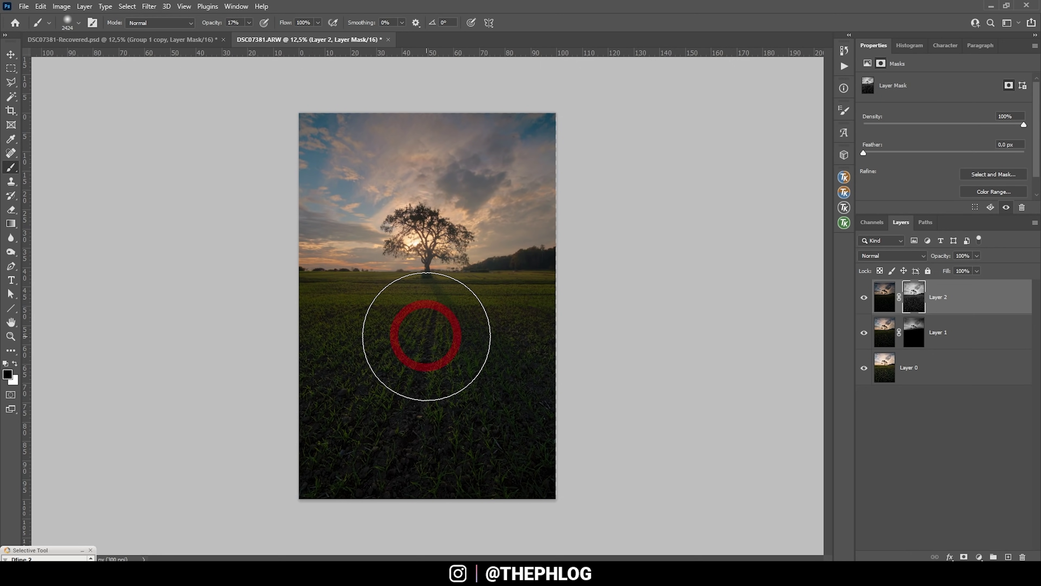
pyautogui.click(332, 216)
pyautogui.click(414, 239)
pyautogui.click(434, 245)
pyautogui.click(455, 245)
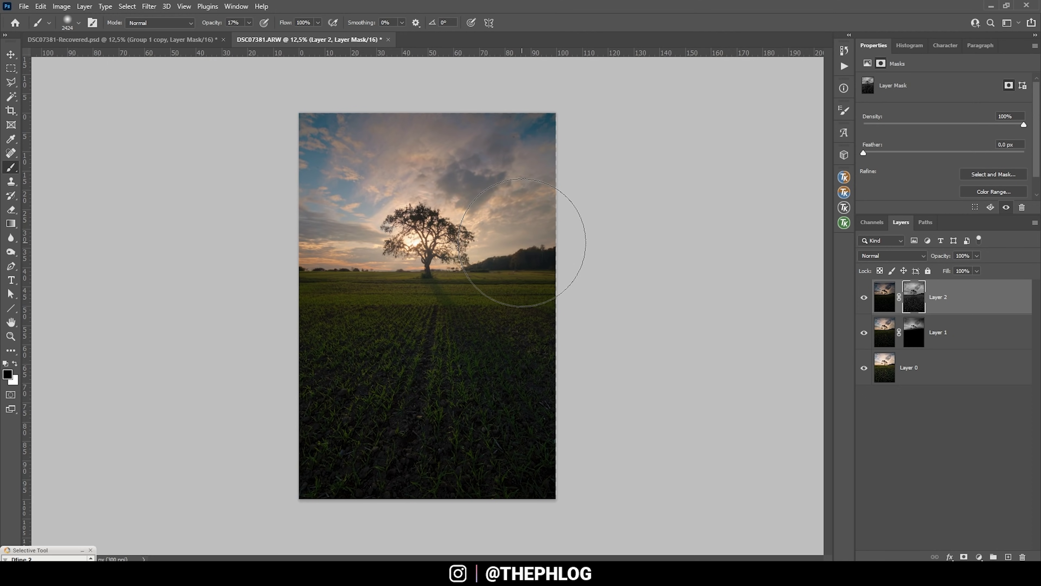
# Set the brush opacity to 100% and paint black over the remaining sky and field on Layer 2's mask.
pyautogui.press('0')
pyautogui.click(428, 95)
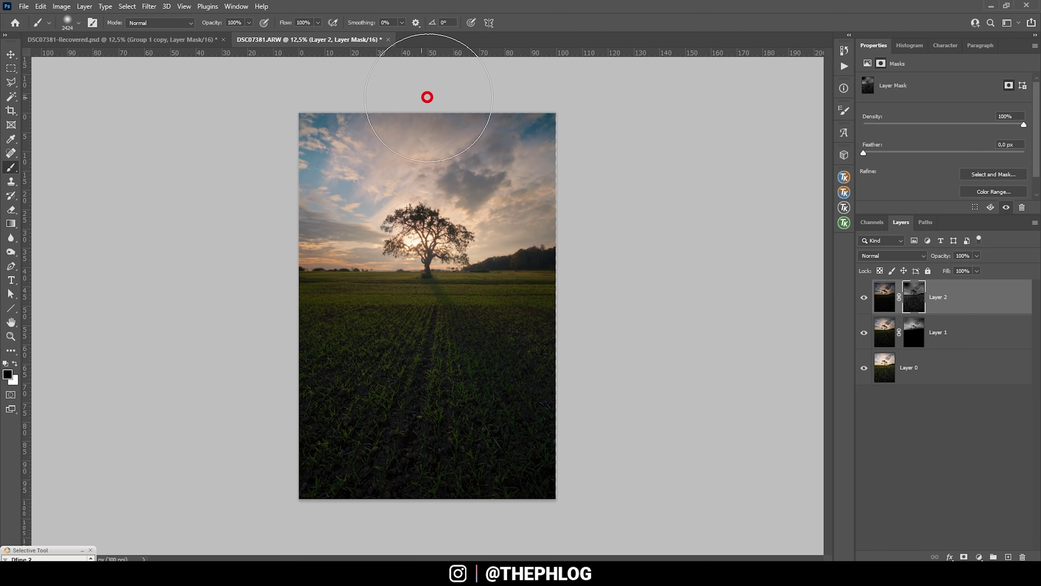
pyautogui.click(551, 177)
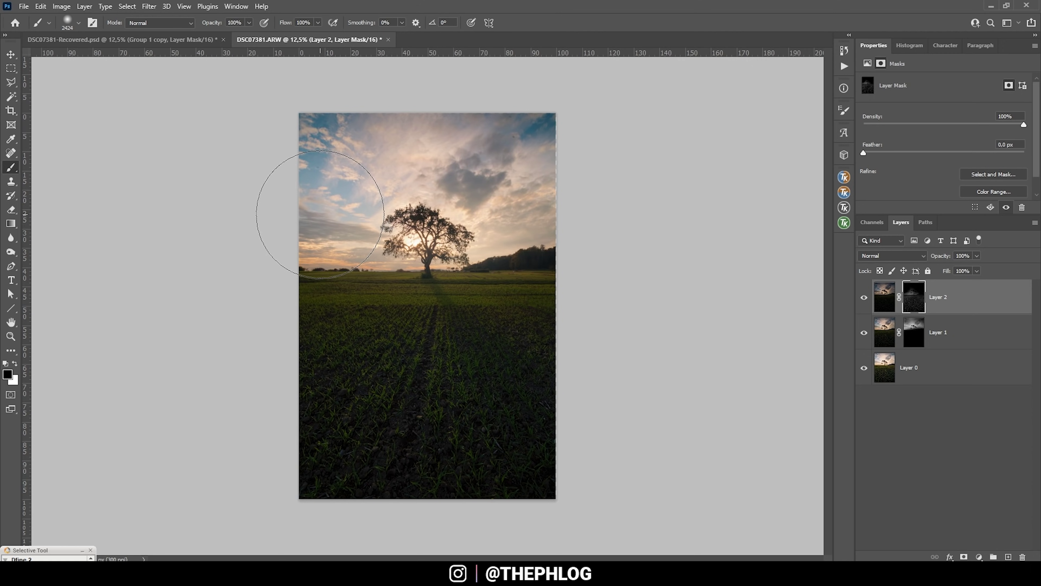
pyautogui.click(390, 144)
pyautogui.click(342, 367)
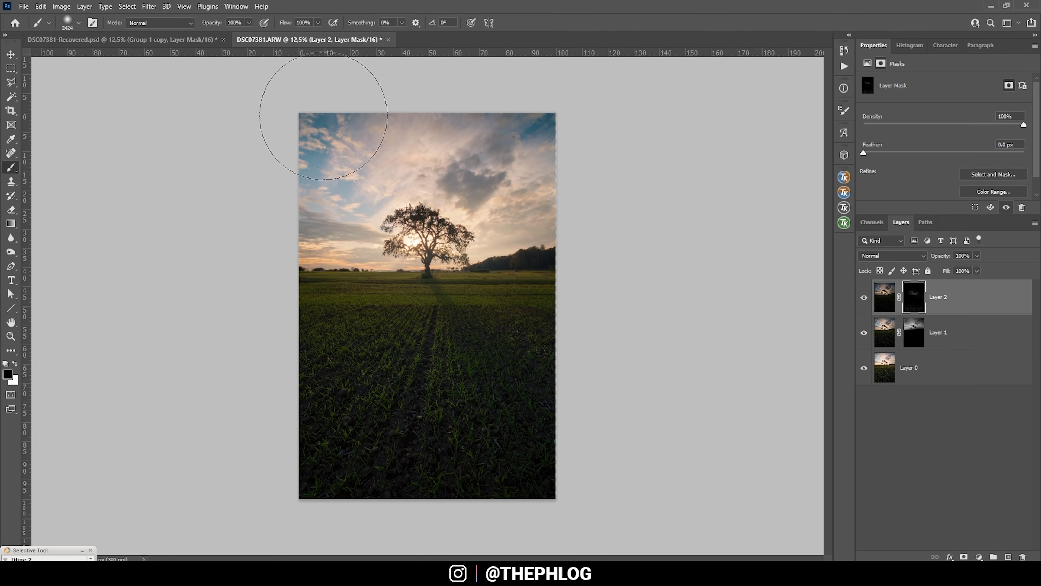
pyautogui.click(52, 5)
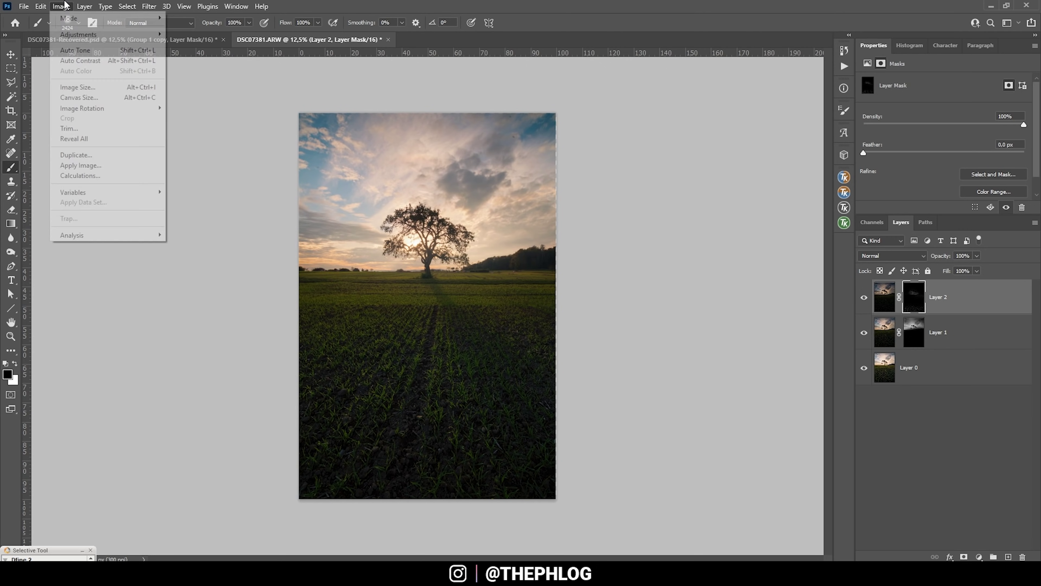
pyautogui.press('Escape')
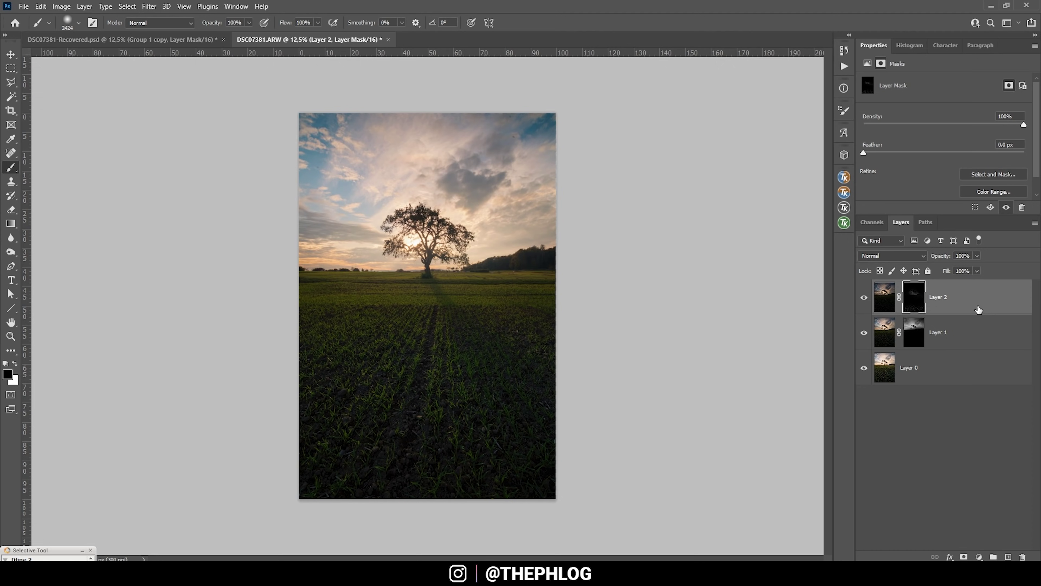
# Select Layer 2 itself instead of its mask and delete the layer.
pyautogui.hotkey('ctrl', '2')
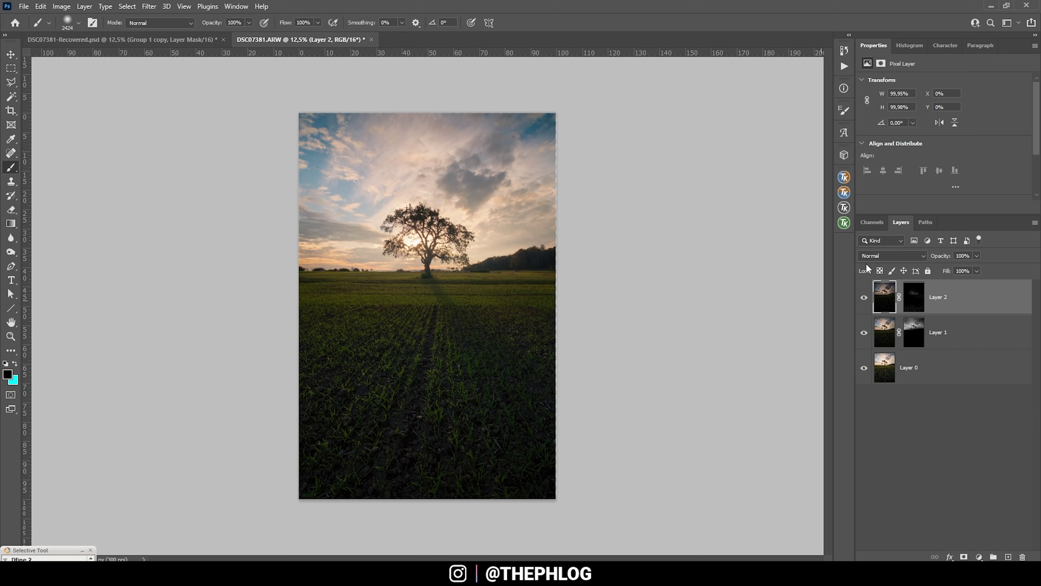
pyautogui.click(959, 295)
pyautogui.press('Delete')
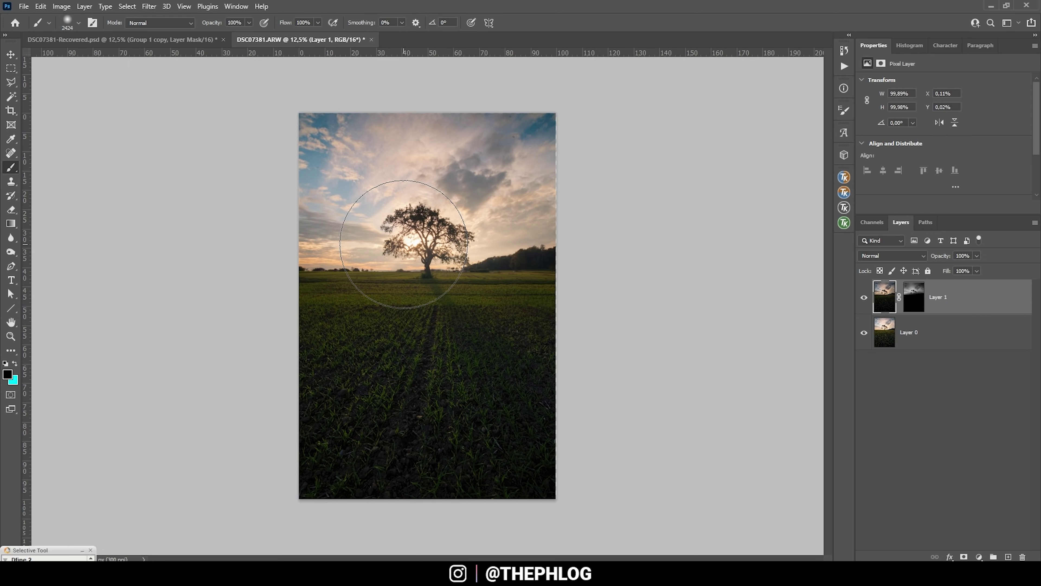
# Select Layer 1 and Layer 0 together and merge them into a single layer.
pyautogui.click(955, 343)
pyautogui.click(958, 301)
pyautogui.click(942, 335)
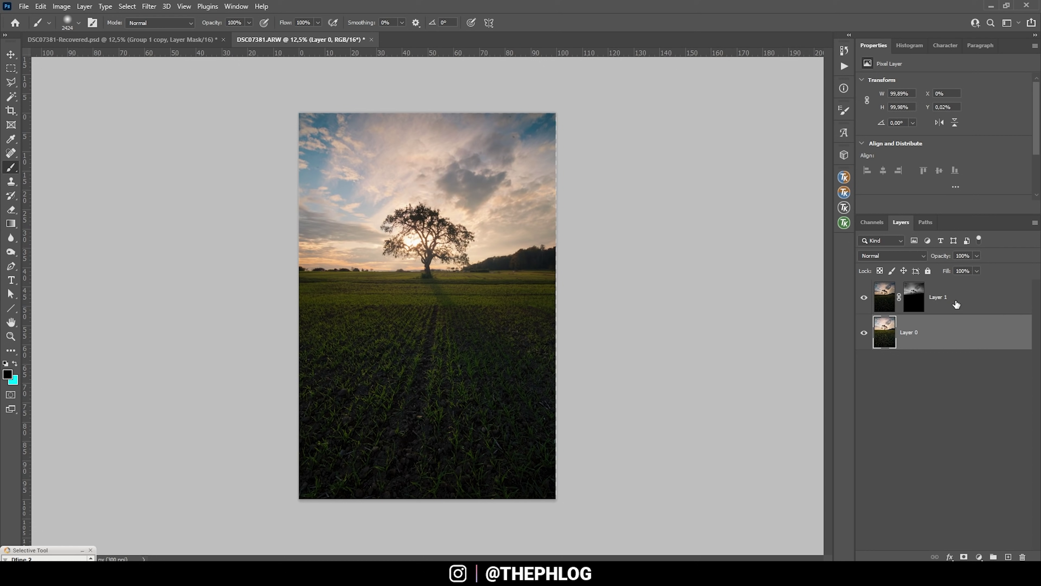
pyautogui.click(957, 303)
pyautogui.keyDown('shift'); pyautogui.click(927, 335); pyautogui.keyUp('shift')
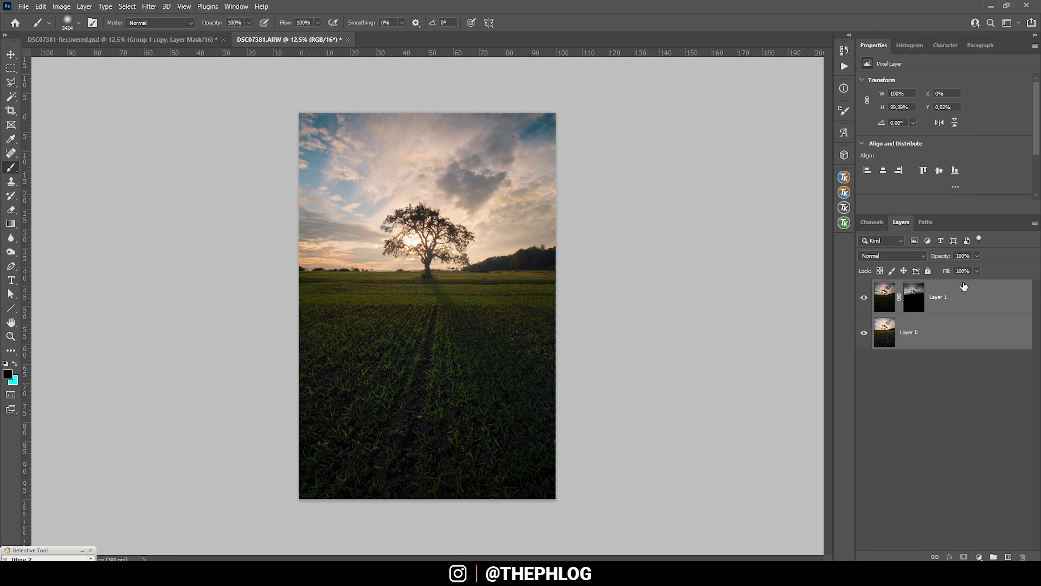
pyautogui.hotkey('ctrl', 'e')
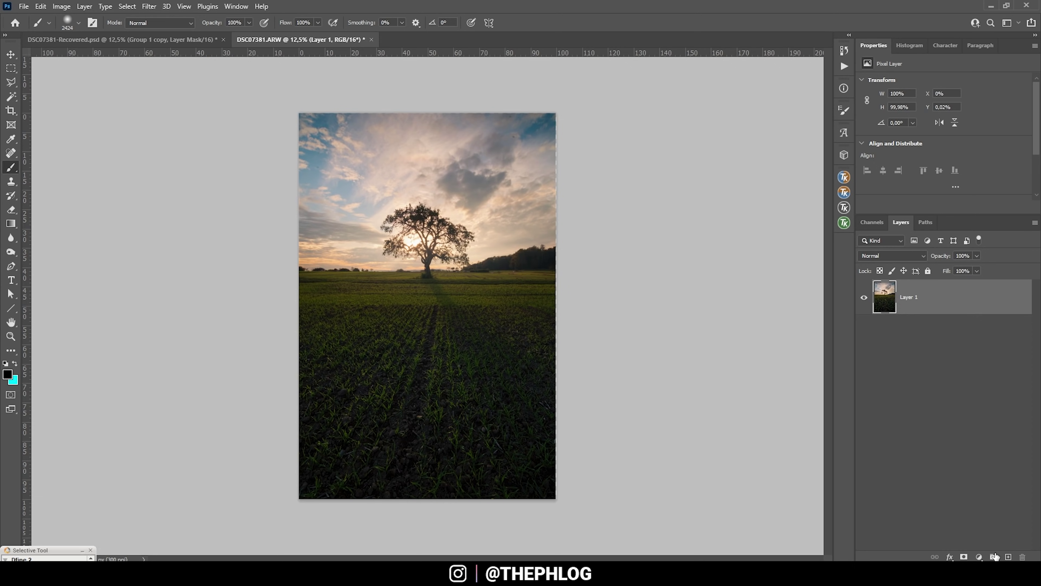
# Create a new empty layer above the merged image and set its blend mode to Overlay.
pyautogui.click(1008, 557)
pyautogui.click(892, 255)
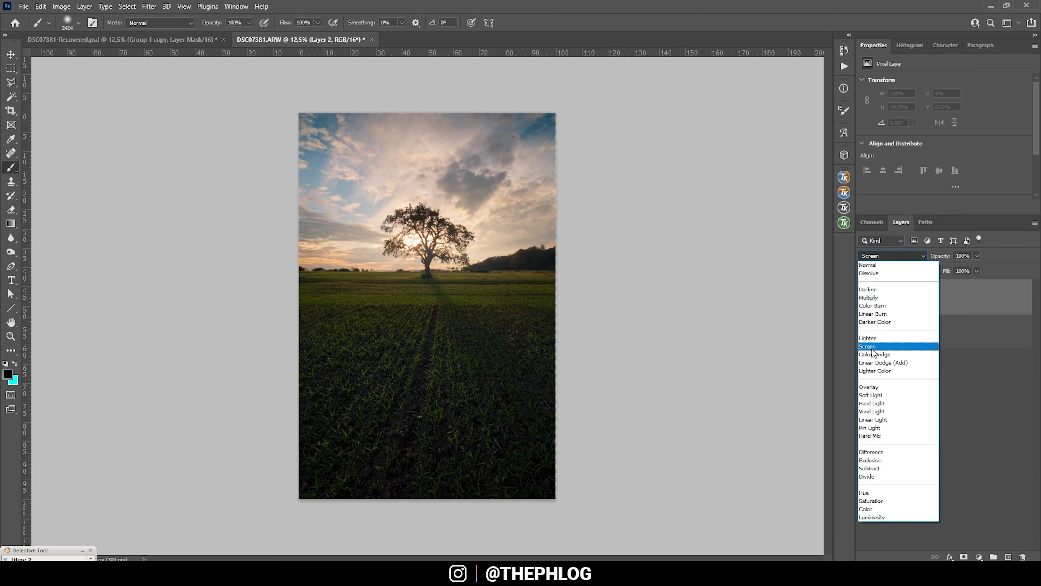
pyautogui.click(870, 381)
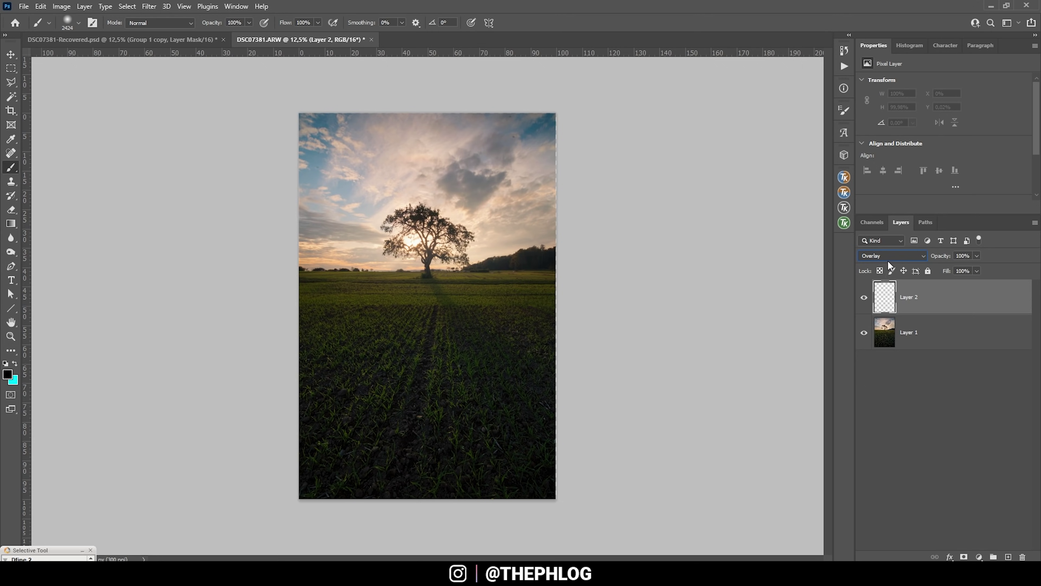
# Preview the Lights-1 mask in TK RapidMask2, and apply Lights-1 as a layer mask on the Overlay layer.
pyautogui.click(845, 224)
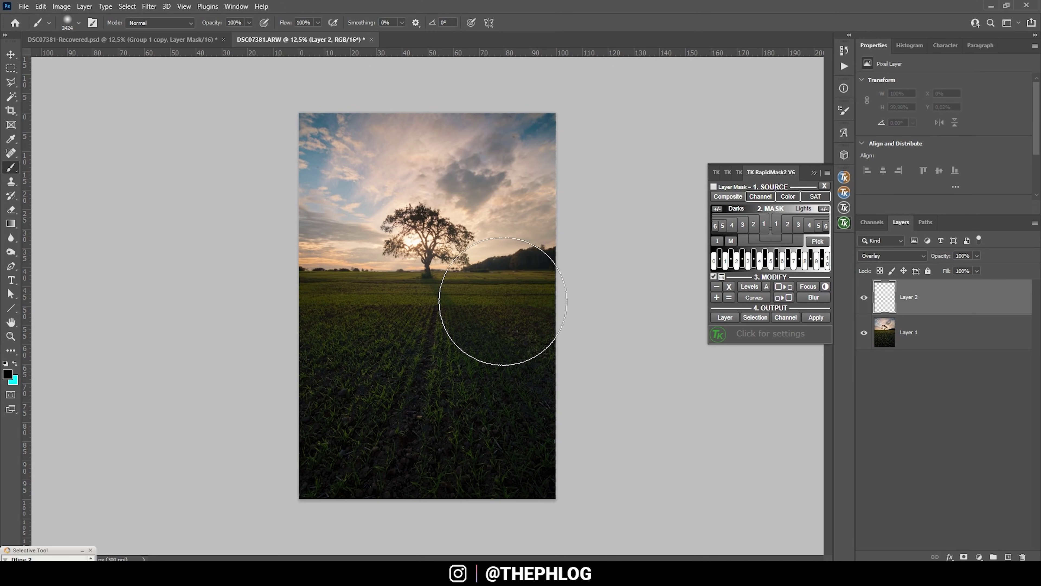
pyautogui.click(778, 228)
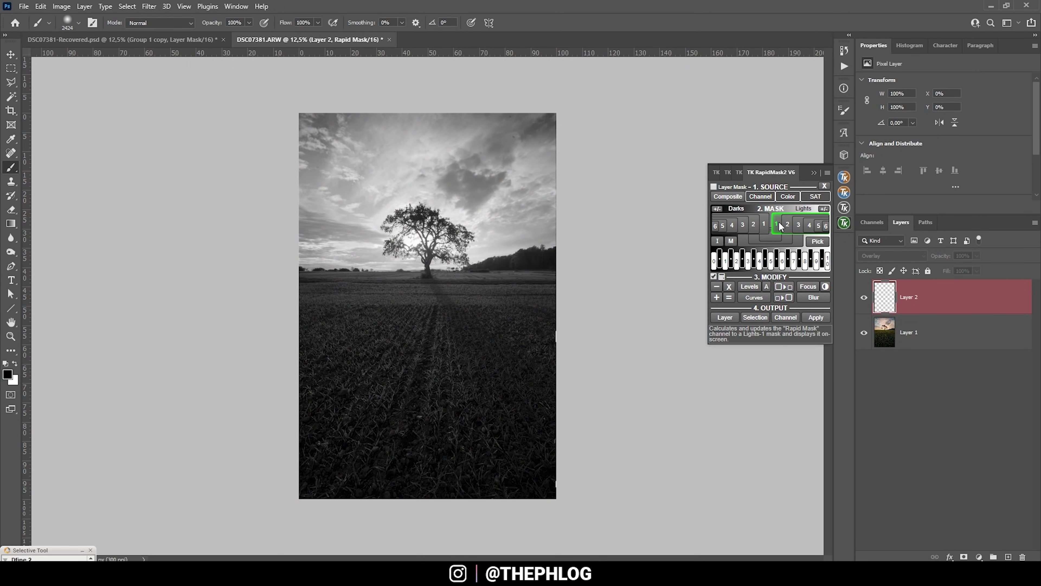
pyautogui.click(714, 187)
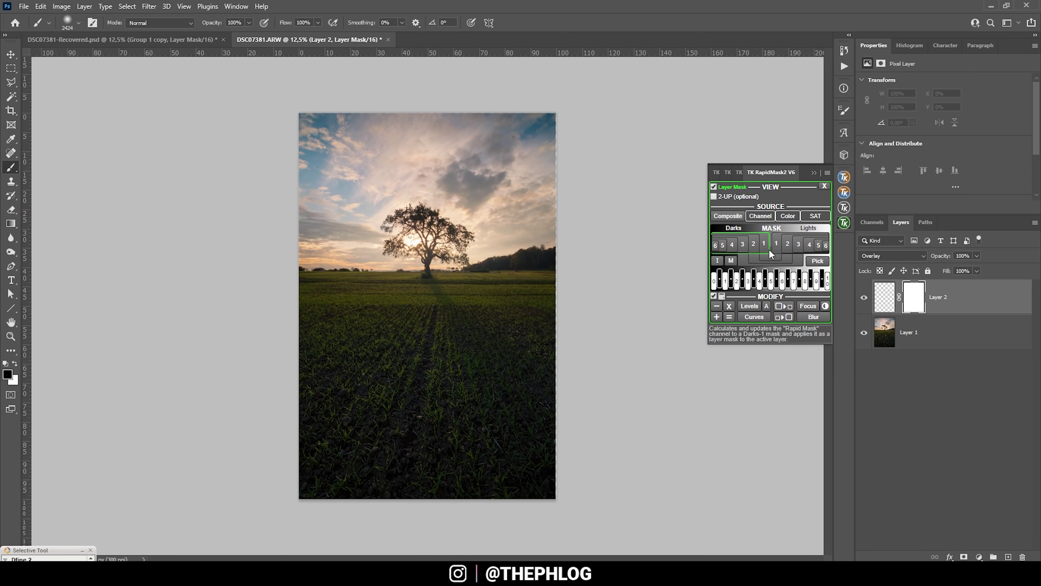
pyautogui.click(775, 245)
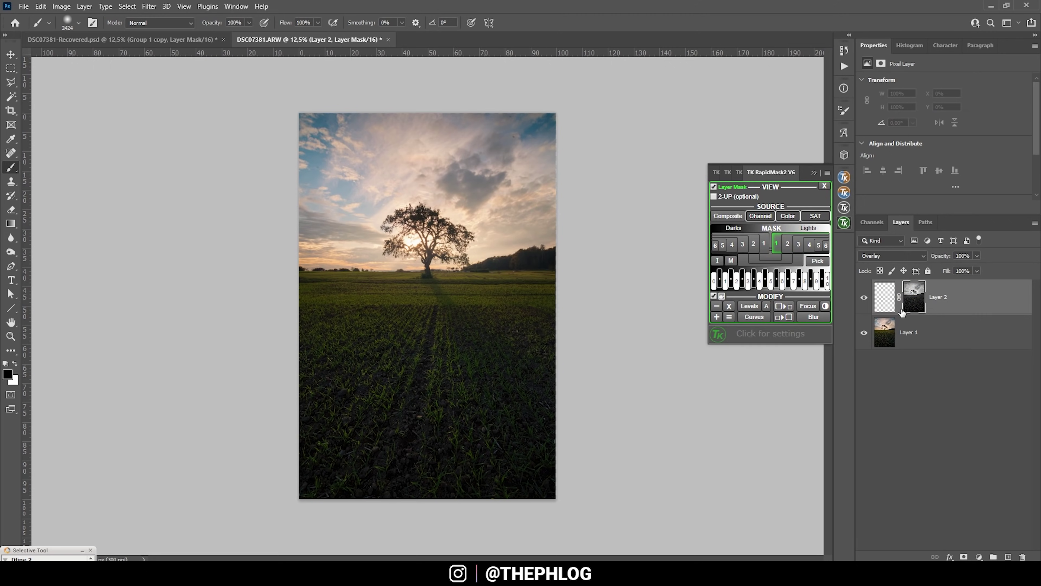
# Set the foreground color to white and paint over the field on the Overlay layer itself, using a 2760 px brush.
pyautogui.click(885, 299)
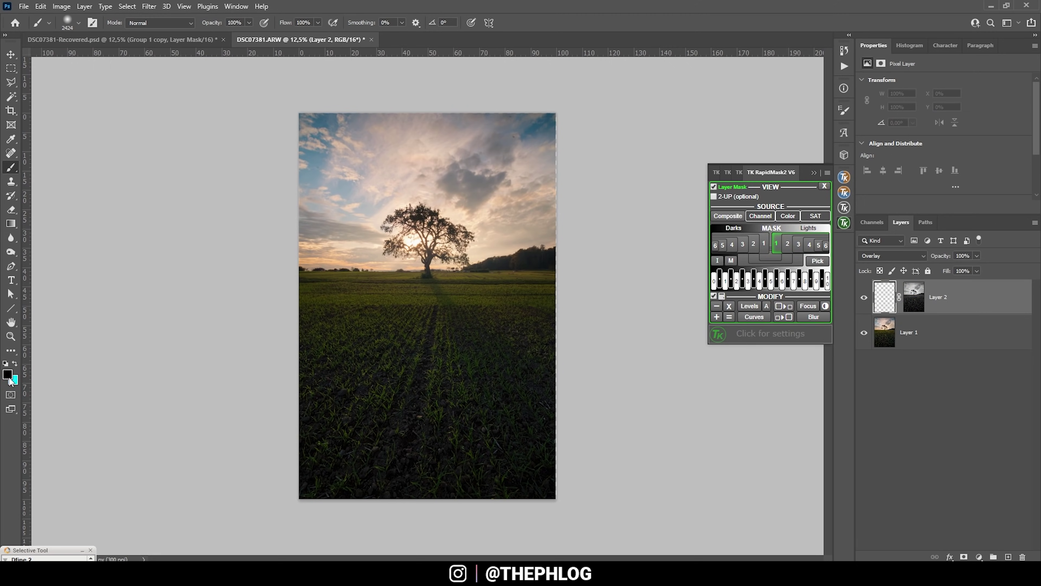
pyautogui.click(10, 377)
pyautogui.click(724, 116)
pyautogui.click(967, 115)
pyautogui.moveTo(412, 361)
pyautogui.mouseDown()
pyautogui.moveTo(435, 361)
pyautogui.moveTo(418, 361)
pyautogui.mouseUp()
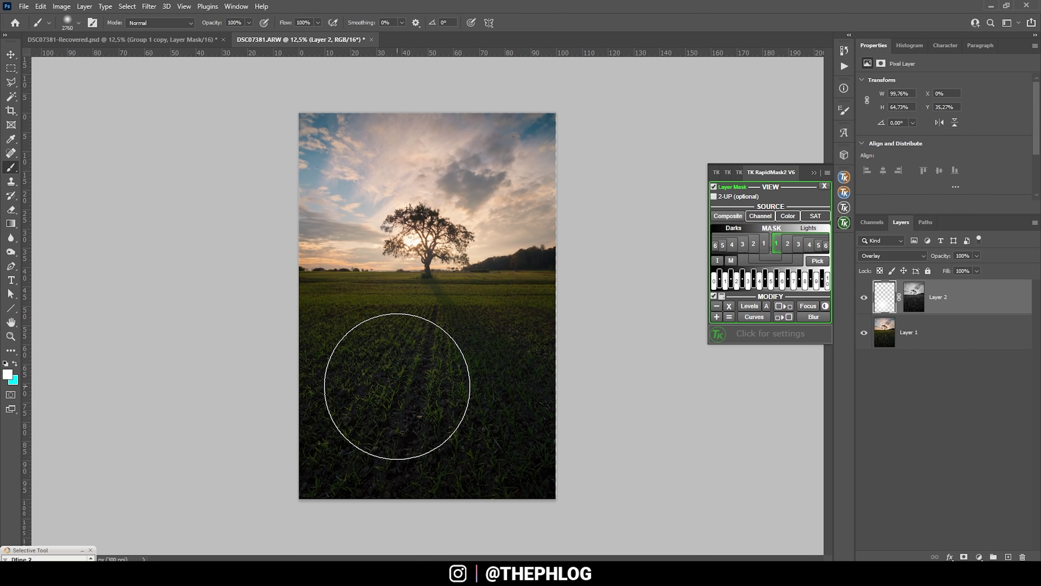
# Continue painting white across the middle and right side of the field on the Overlay layer with the 2760 px brush.
pyautogui.moveTo(395, 396); pyautogui.dragTo(379, 407)
pyautogui.moveTo(490, 382); pyautogui.dragTo(495, 365)
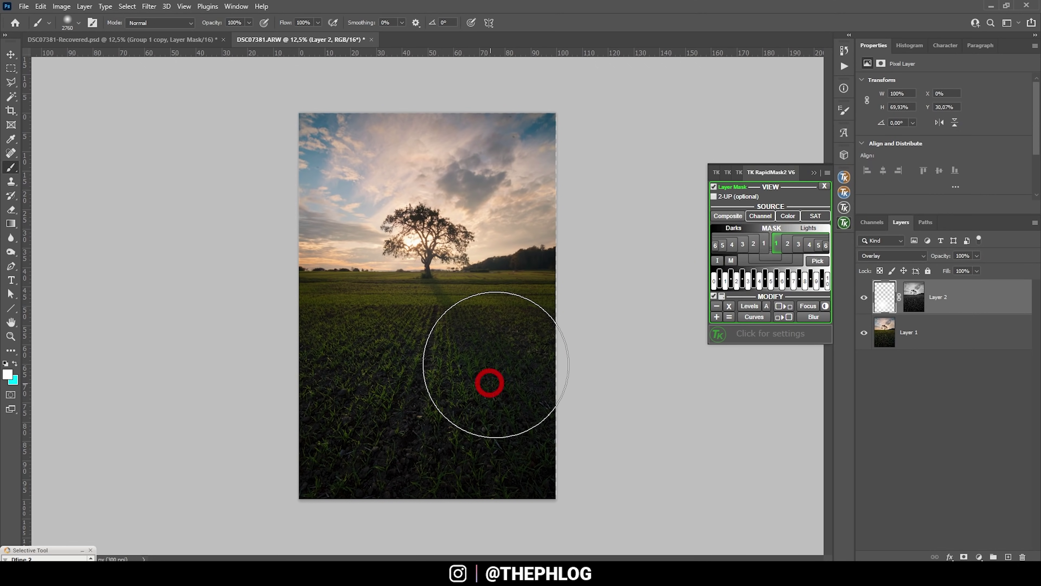
pyautogui.moveTo(372, 326)
pyautogui.mouseDown()
pyautogui.moveTo(338, 356)
pyautogui.moveTo(534, 339)
pyautogui.moveTo(314, 404)
pyautogui.moveTo(505, 400)
pyautogui.mouseUp()
# Set the foreground color to black and paint the sky out on Layer 2's mask with a 1096 px brush.
pyautogui.press('x')
pyautogui.keyDown('alt'); pyautogui.rightClick(453, 349); pyautogui.keyUp('alt')
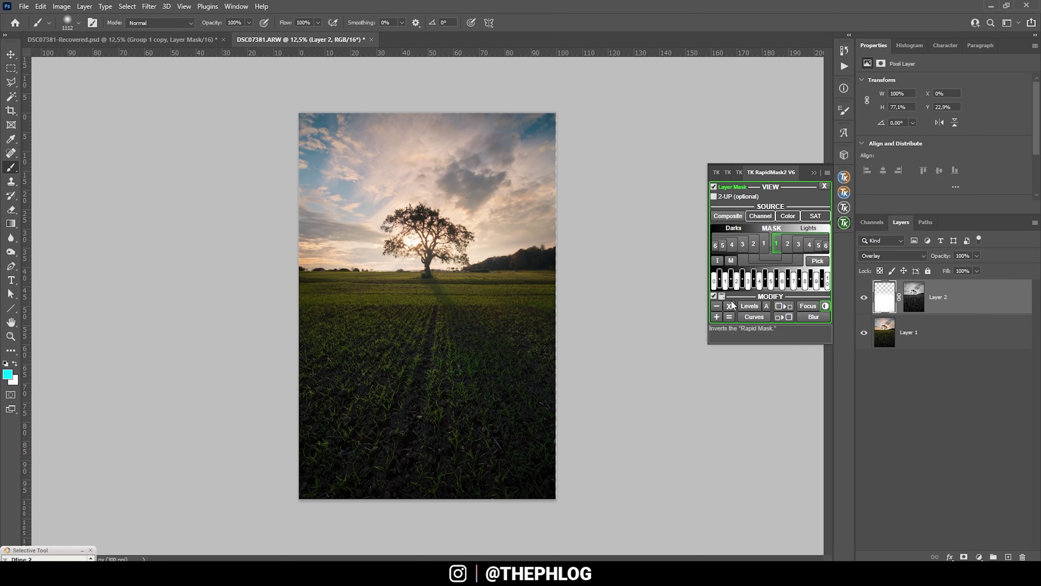
pyautogui.click(9, 376)
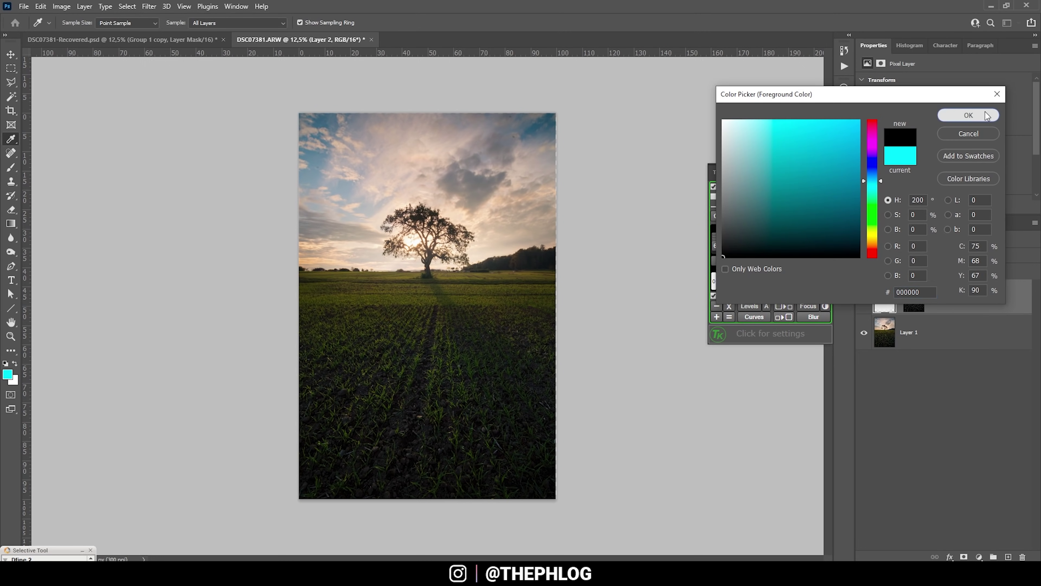
pyautogui.click(964, 111)
pyautogui.press('d')
pyautogui.click(342, 244)
pyautogui.hotkey('ctrl', 'z')
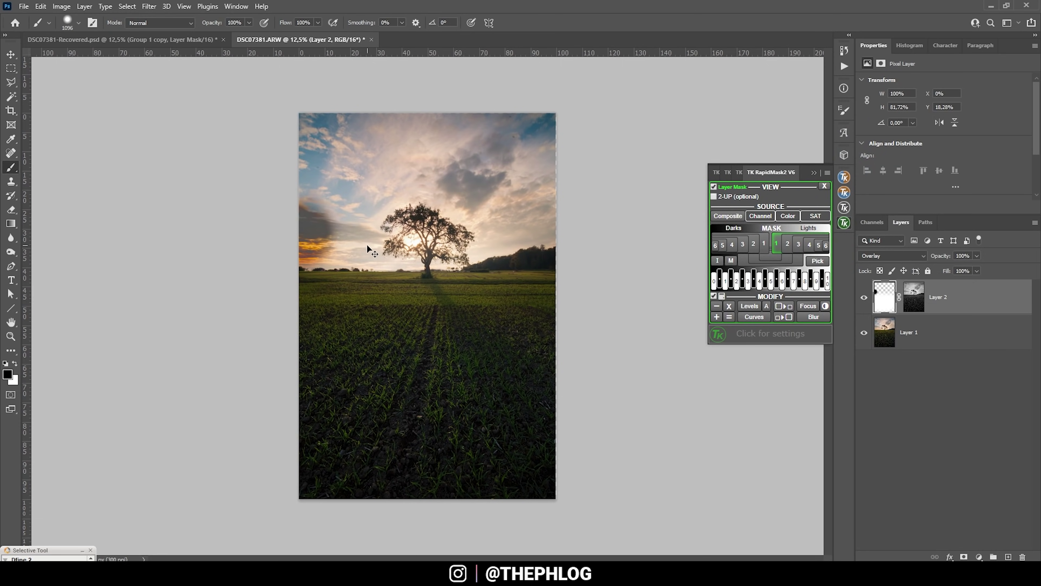
pyautogui.hotkey('ctrl', '\\')
pyautogui.hotkey('alt', 'BackSpace')
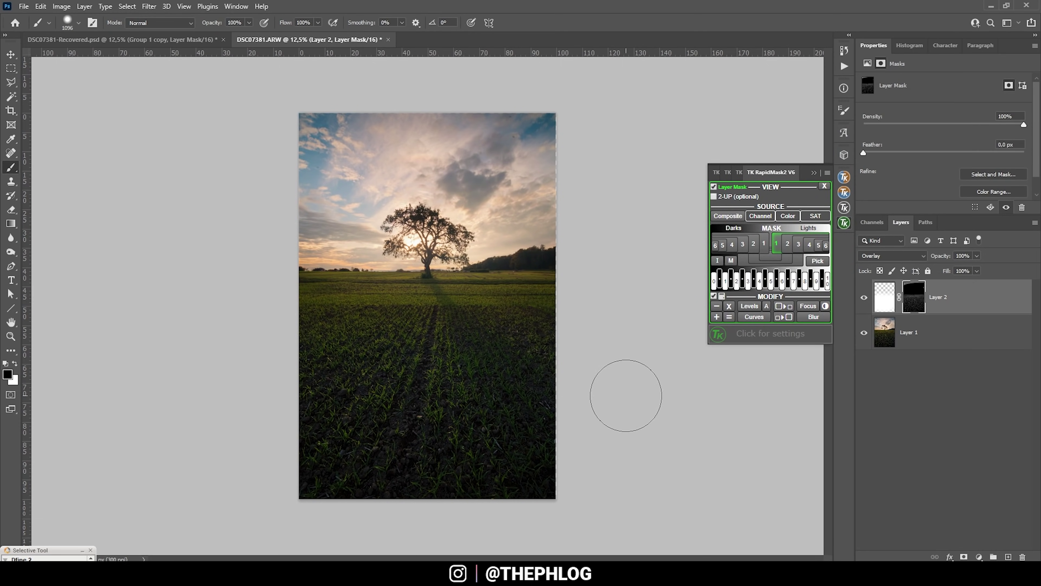
pyautogui.scroll(5, 456, 312)
pyautogui.scroll(-4, 456, 312)
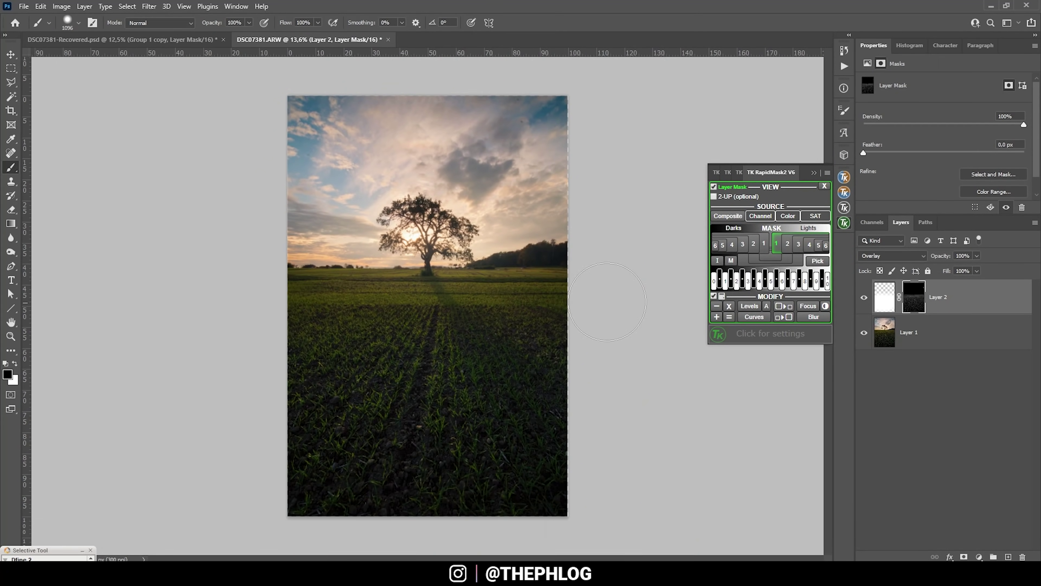
# Duplicate the masked Overlay layer to strengthen the brightening of the field.
pyautogui.click(955, 306)
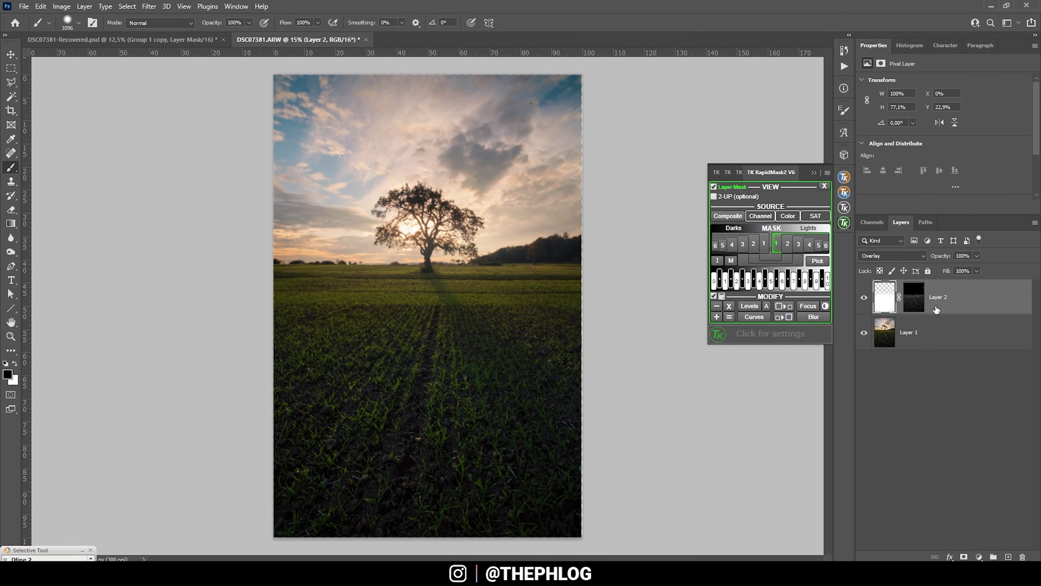
pyautogui.hotkey('ctrl', 'j')
pyautogui.scroll(-1, 565, 326)
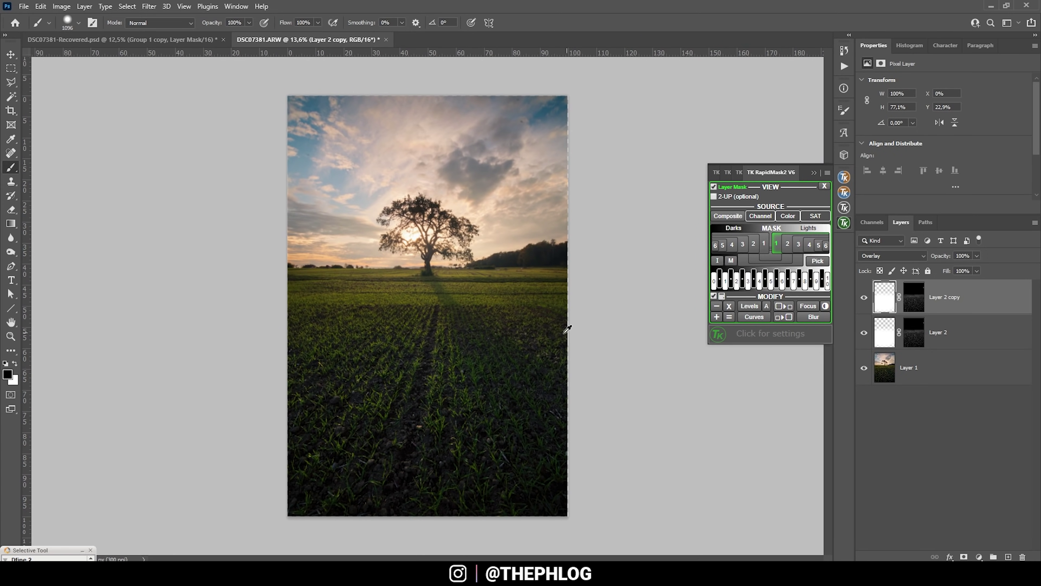
# Select Layer 2 copy, Layer 2 and Layer 1 together and merge them into a single layer.
pyautogui.click(965, 332)
pyautogui.keyDown('shift'); pyautogui.click(943, 377); pyautogui.keyUp('shift')
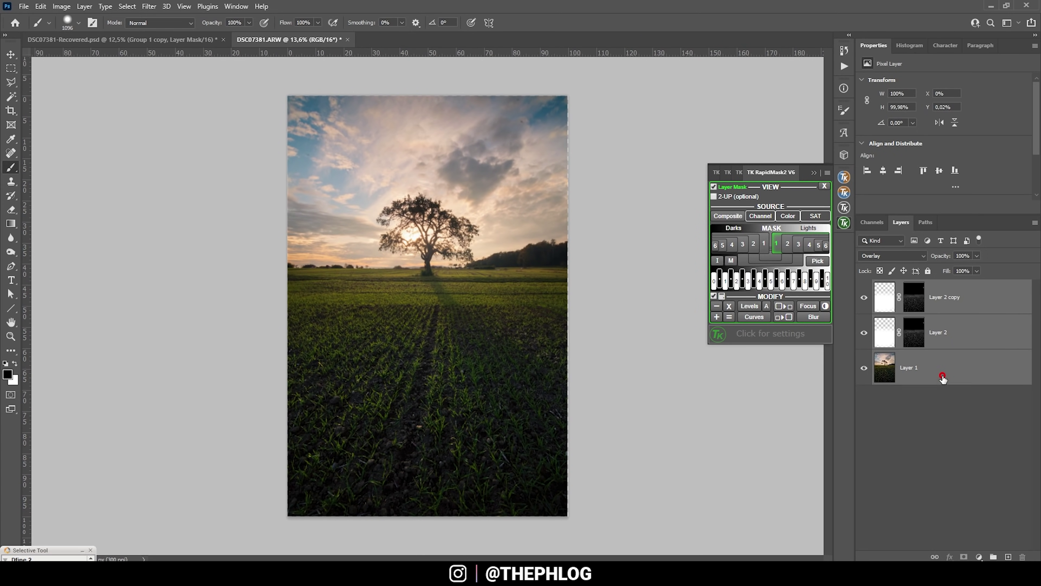
pyautogui.hotkey('ctrl', 'e')
pyautogui.scroll(-1, 530, 412)
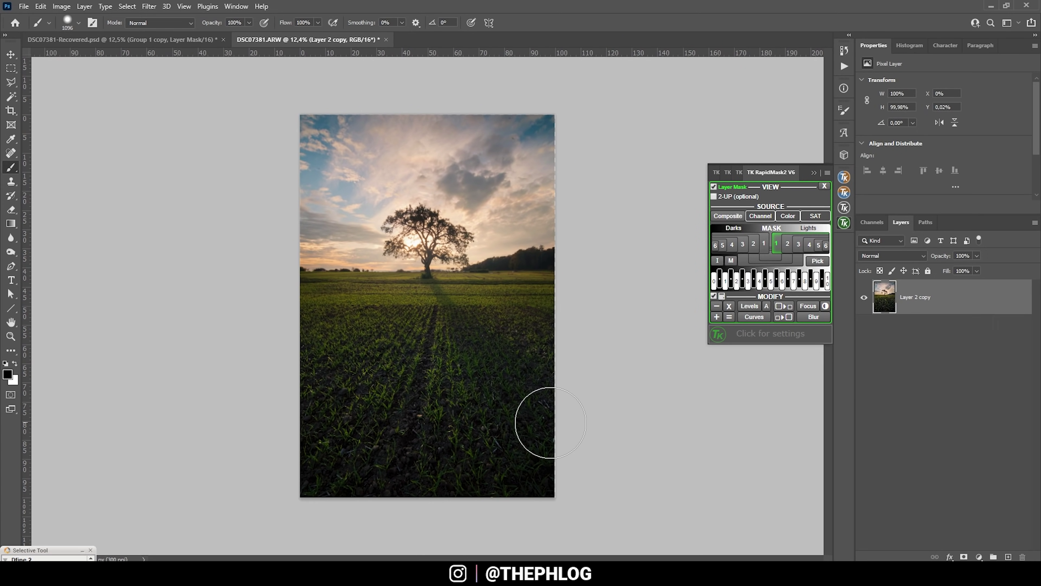
# Add an empty layer above the merged image and set its blend mode to Overlay.
pyautogui.click(1008, 556)
pyautogui.click(886, 256)
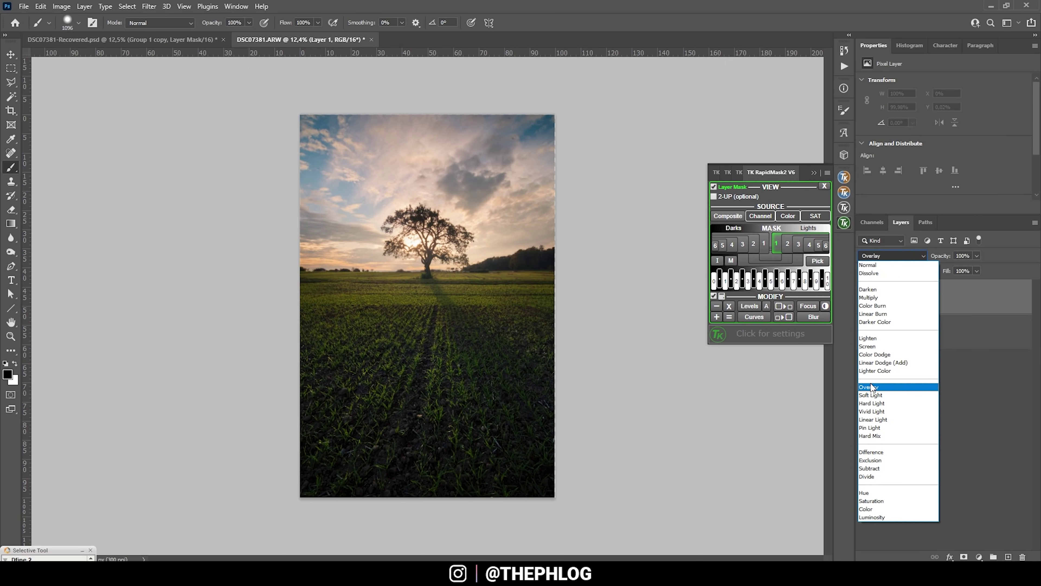
pyautogui.click(871, 387)
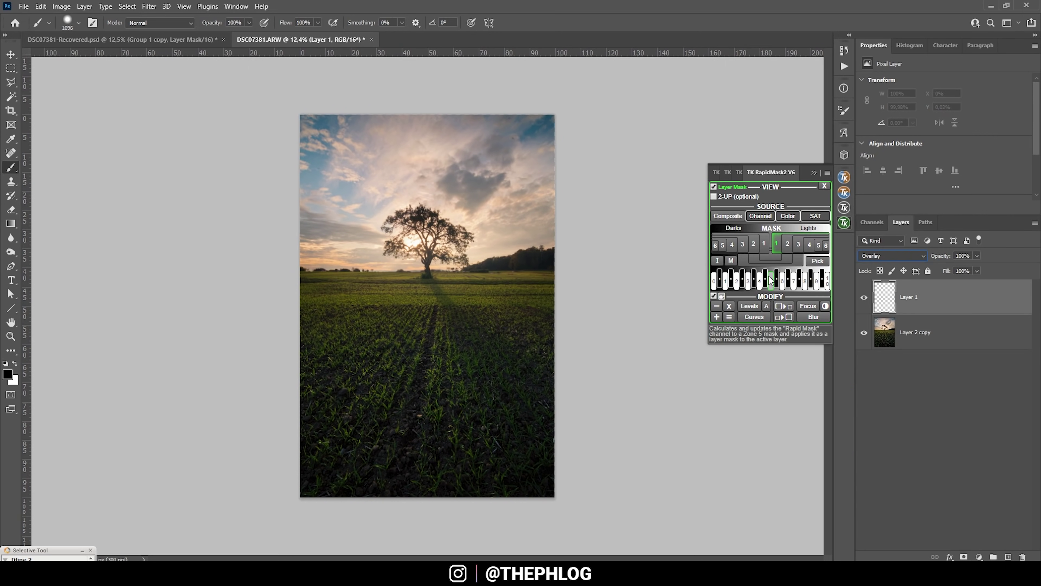
# Preview the Midtones masks in TK RapidMask2 and apply Midtones-2 as a layer mask on the new Overlay layer.
pyautogui.click(714, 187)
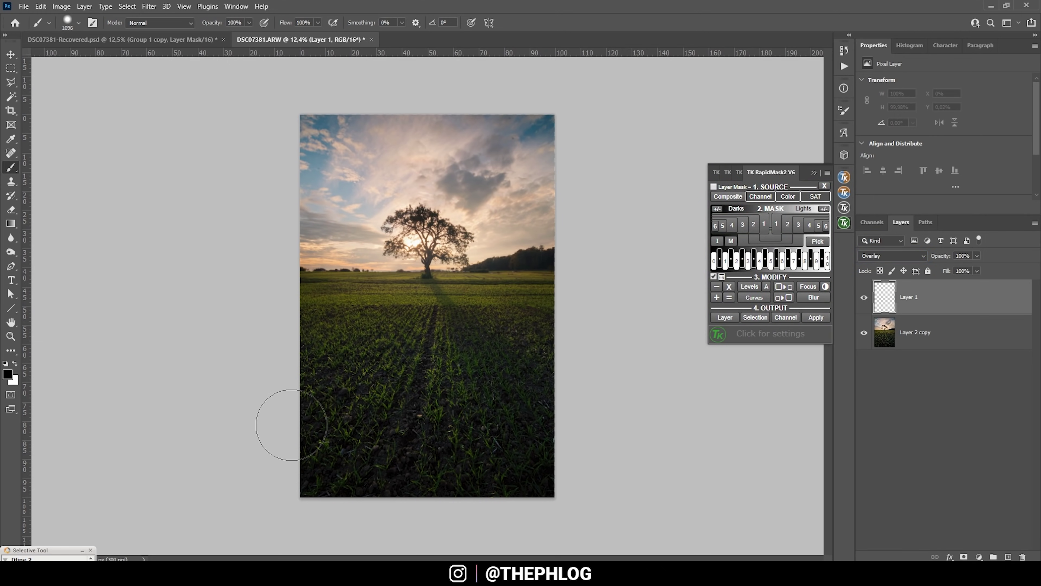
pyautogui.click(760, 237)
pyautogui.click(754, 240)
pyautogui.click(751, 240)
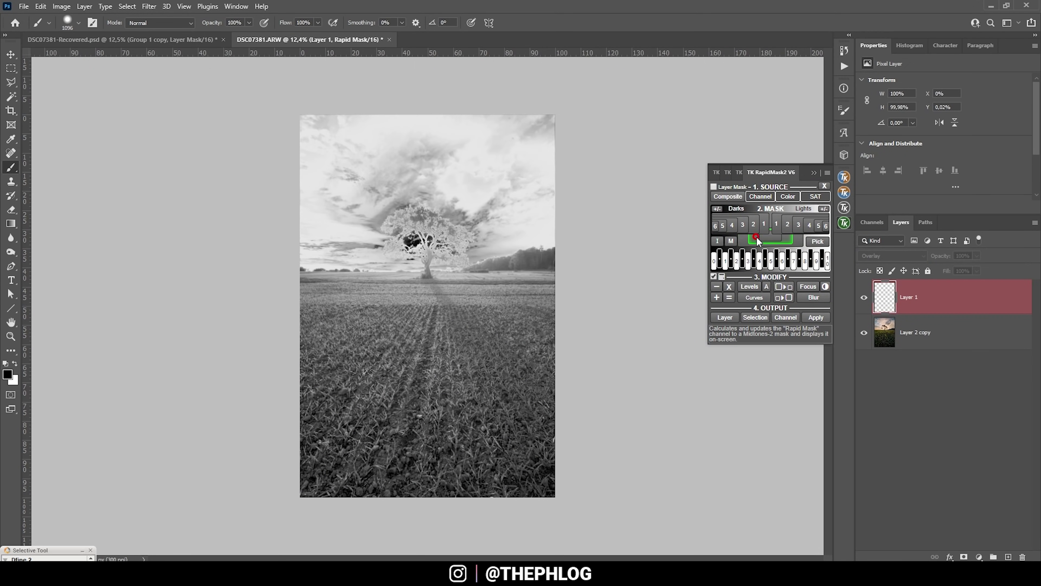
pyautogui.click(756, 238)
pyautogui.click(713, 186)
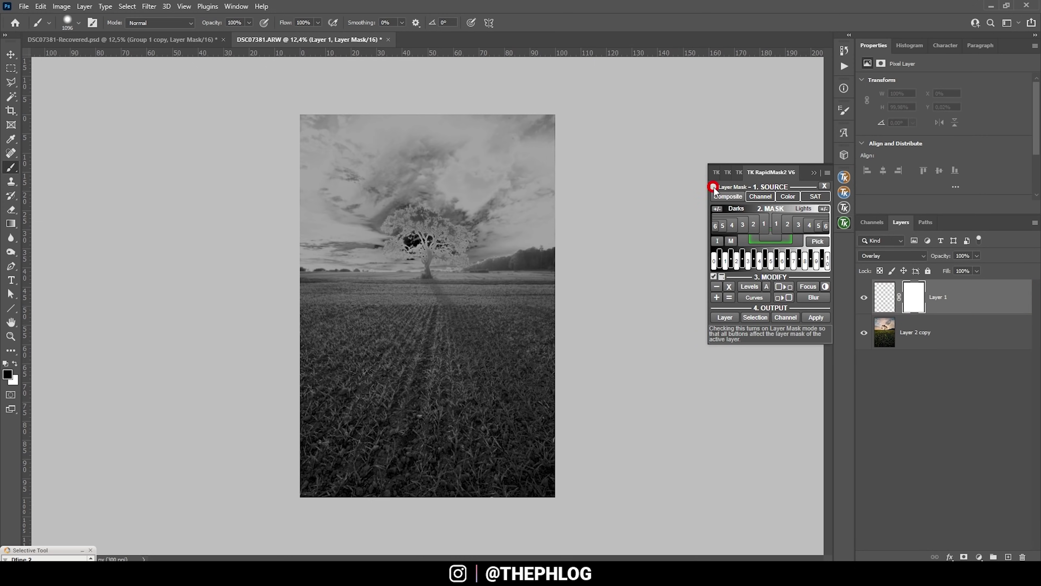
pyautogui.click(755, 258)
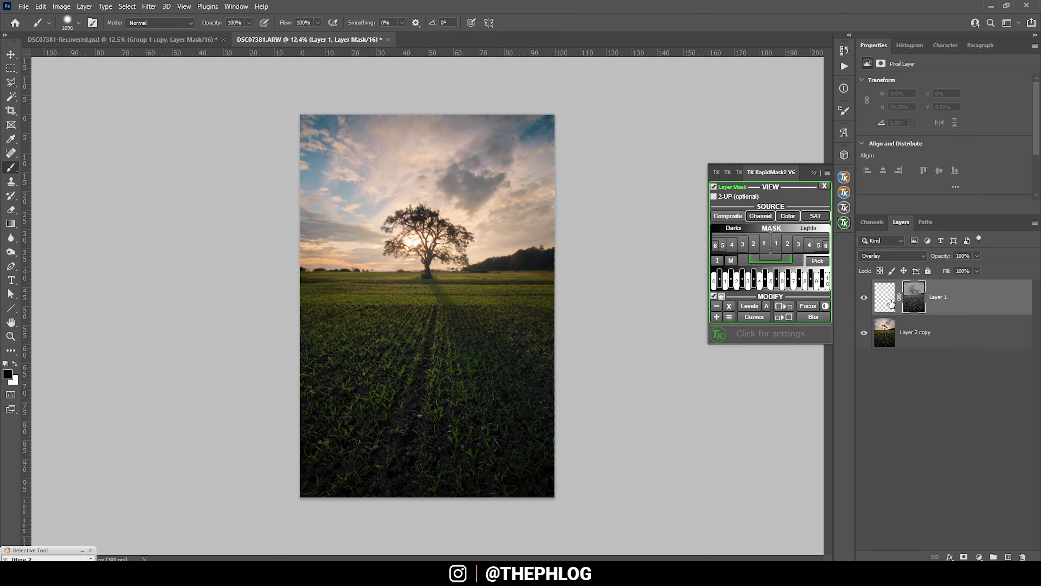
# Paint the field white on the Overlay layer with a 1580 px brush, and paint its mask black over the sky at 563 px.
pyautogui.click(15, 364)
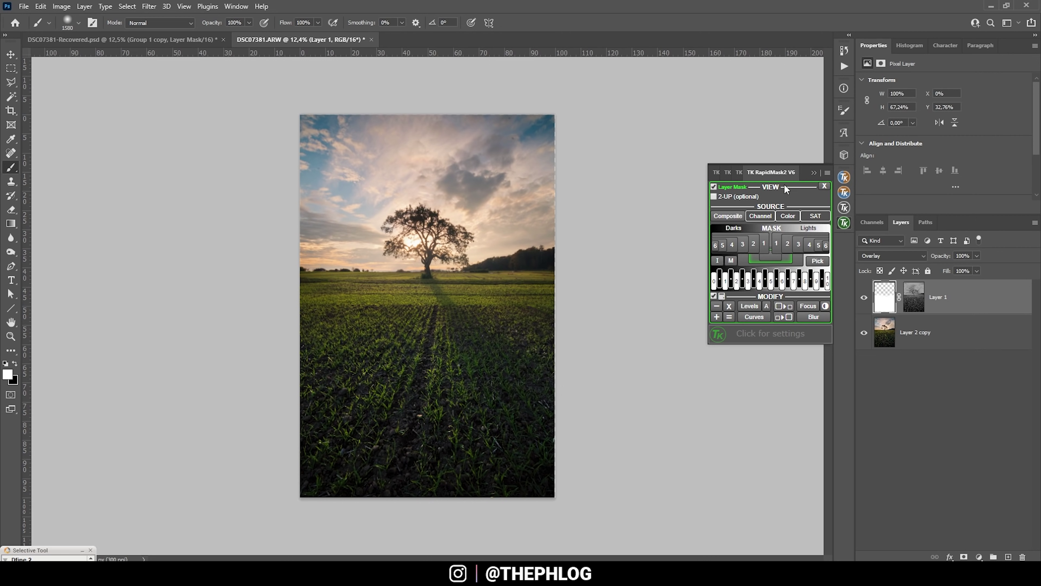
pyautogui.click(814, 172)
pyautogui.click(924, 297)
pyautogui.moveTo(435, 233); pyautogui.dragTo(399, 233)
pyautogui.press('x')
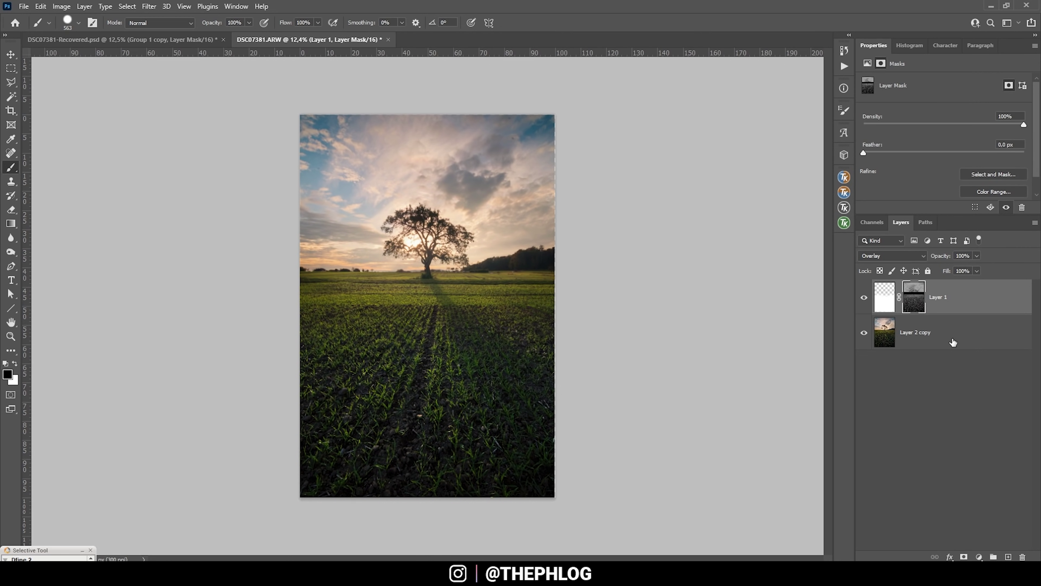
# Merge the masked Overlay layer with Layer 2 copy into one layer.
pyautogui.keyDown('shift'); pyautogui.click(958, 331); pyautogui.keyUp('shift')
pyautogui.hotkey('ctrl', 'e')
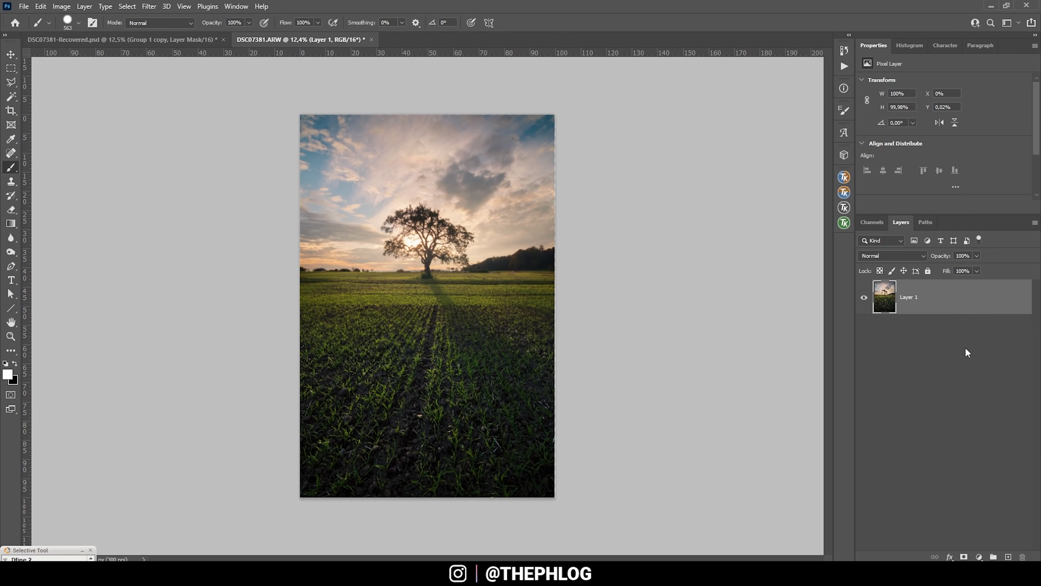
# Remove the dark dust spots from the sky with the content-aware Spot Healing Brush.
pyautogui.hotkey('ctrl', '+')
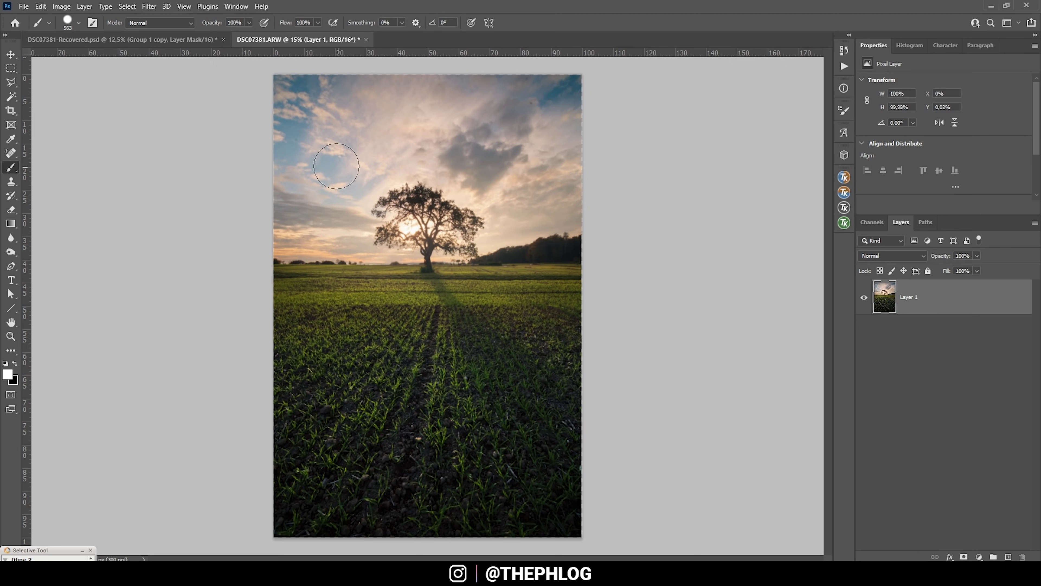
pyautogui.click(10, 153)
pyautogui.scroll(6, 322, 160)
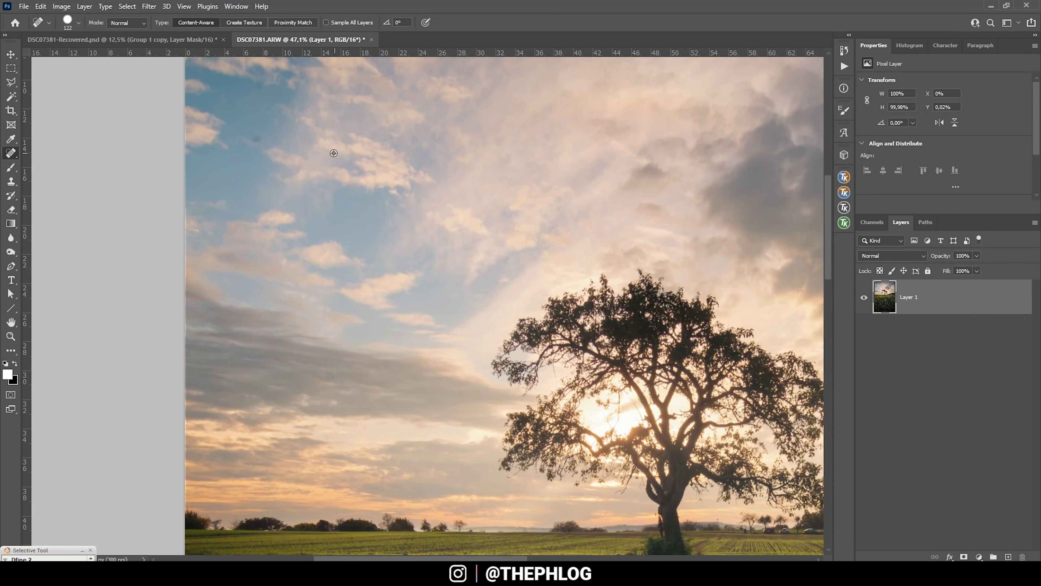
pyautogui.moveTo(267, 149); pyautogui.dragTo(258, 142)
pyautogui.scroll(-1, 455, 221)
pyautogui.scroll(1, 588, 250)
pyautogui.hscroll(5, 588, 250)
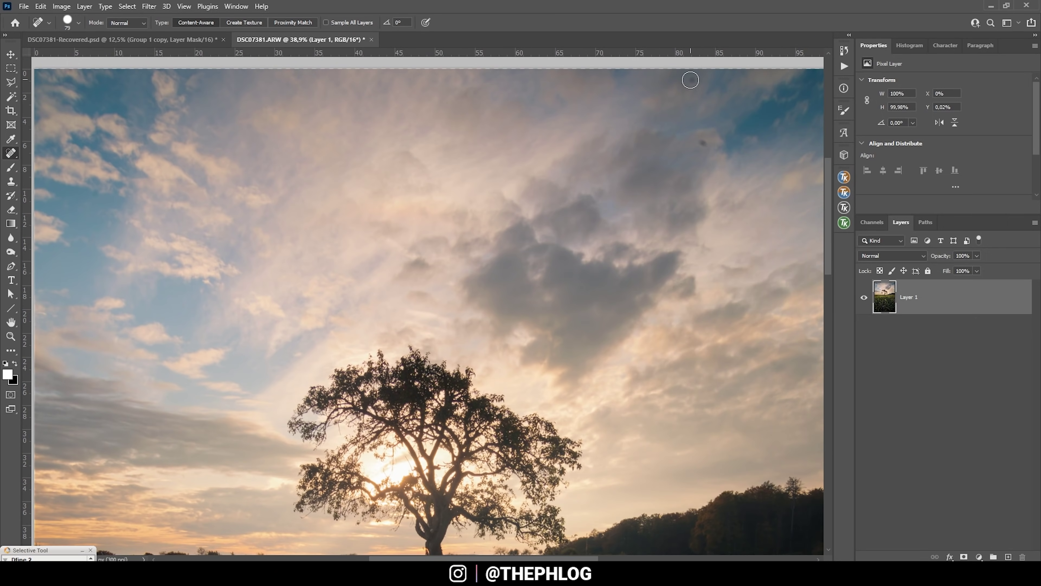
# Remove the parked cars along the horizon beside the tree using a smaller Spot Healing Brush.
pyautogui.scroll(5, 615, 329)
pyautogui.moveTo(375, 333); pyautogui.dragTo(437, 334)
pyautogui.hscroll(-2, 367, 350)
pyautogui.hscroll(-10, 365, 348)
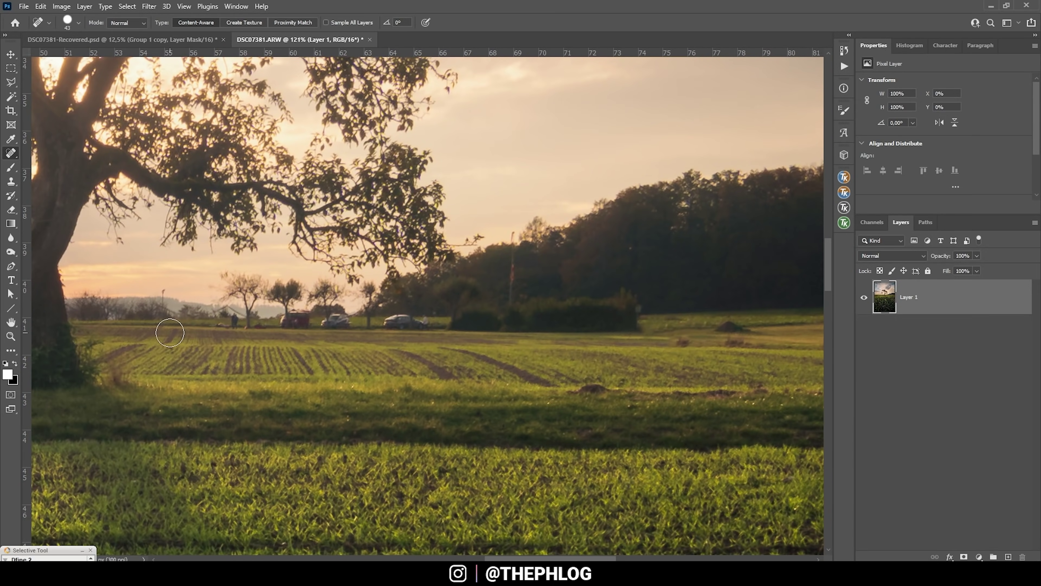
pyautogui.scroll(3, 290, 333)
pyautogui.press('[')
pyautogui.press('[')
pyautogui.press('[')
pyautogui.moveTo(277, 302); pyautogui.dragTo(507, 309)
pyautogui.hscroll(3, 435, 304)
pyautogui.scroll(-10, 507, 309)
pyautogui.press('[')
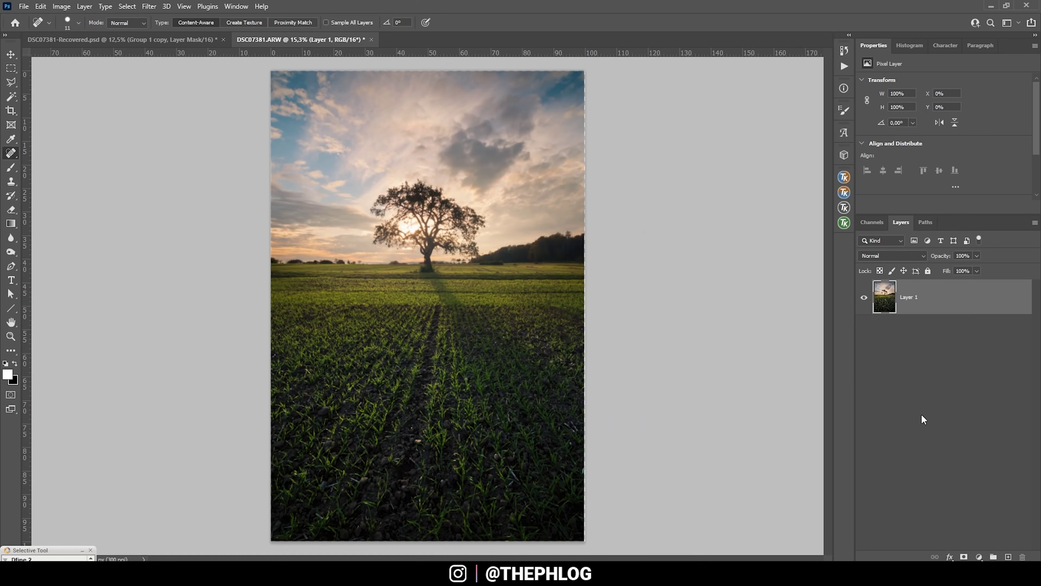
# Create a new empty layer above the retouched image and set its blend mode to Hard Light.
pyautogui.hotkey('ctrl', 'shift', 'alt', 'n')
pyautogui.click(892, 255)
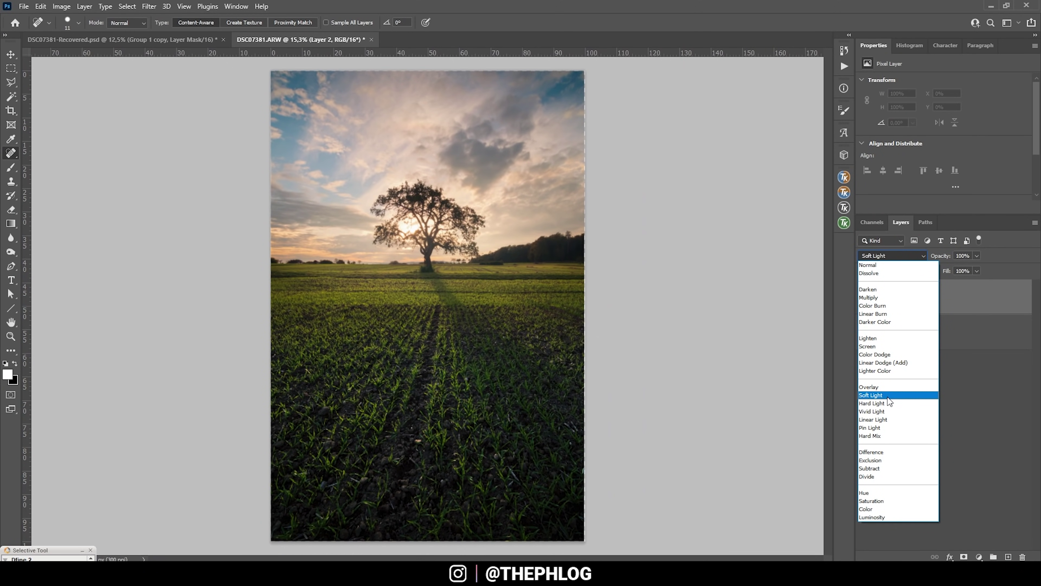
pyautogui.click(894, 403)
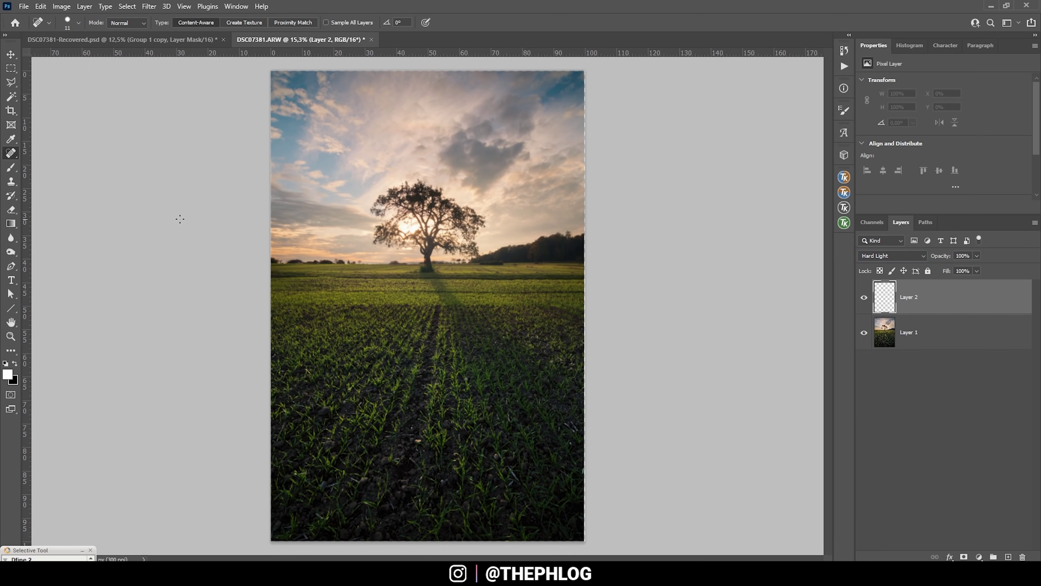
# Set the foreground color to the warm pale yellow ffefb8 and switch to the Brush tool.
pyautogui.scroll(5, 342, 324)
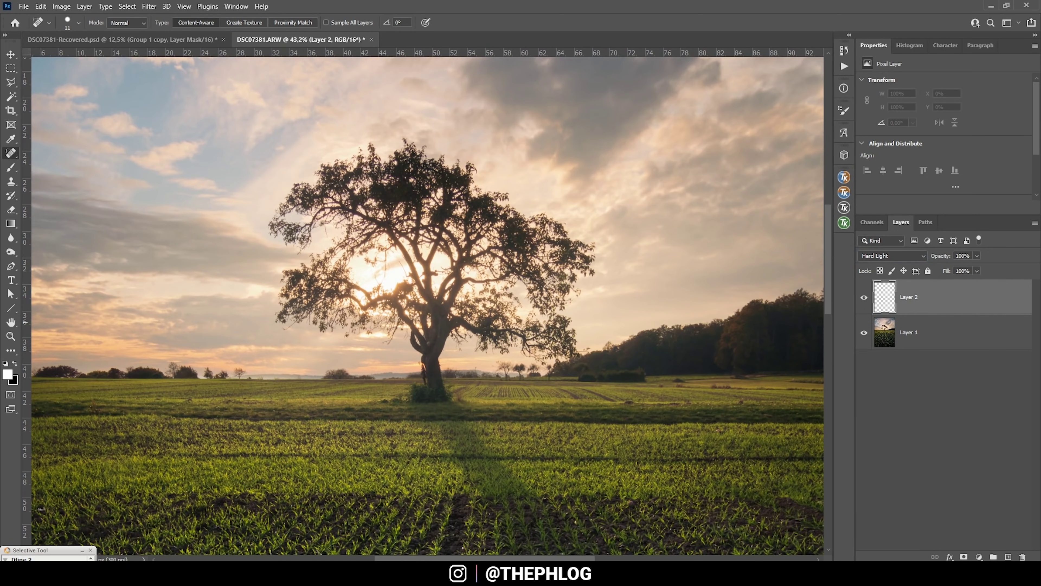
pyautogui.click(7, 375)
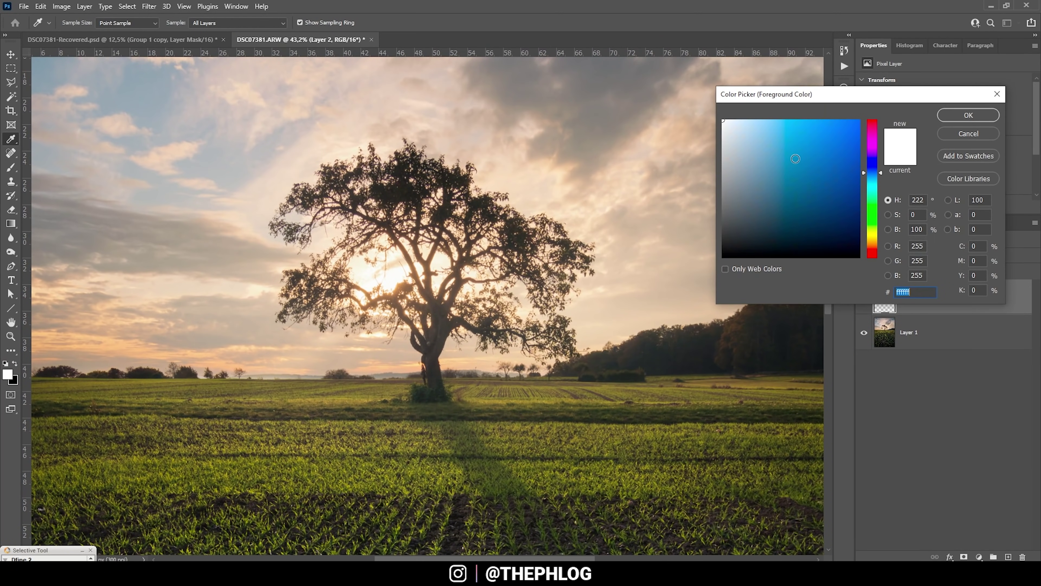
pyautogui.click(877, 242)
pyautogui.moveTo(756, 170); pyautogui.dragTo(745, 108)
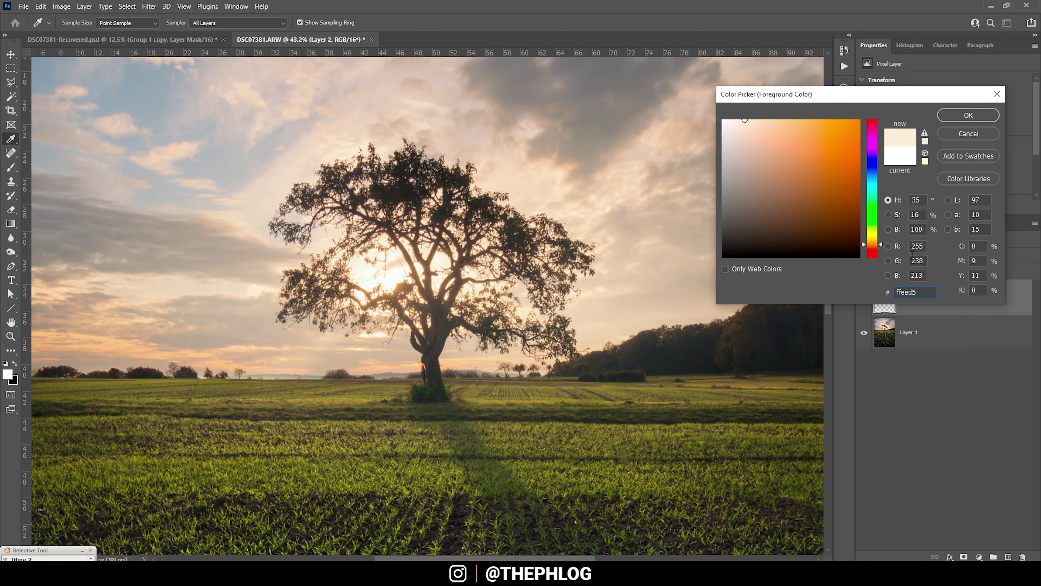
pyautogui.moveTo(876, 245); pyautogui.dragTo(876, 240)
pyautogui.click(362, 292)
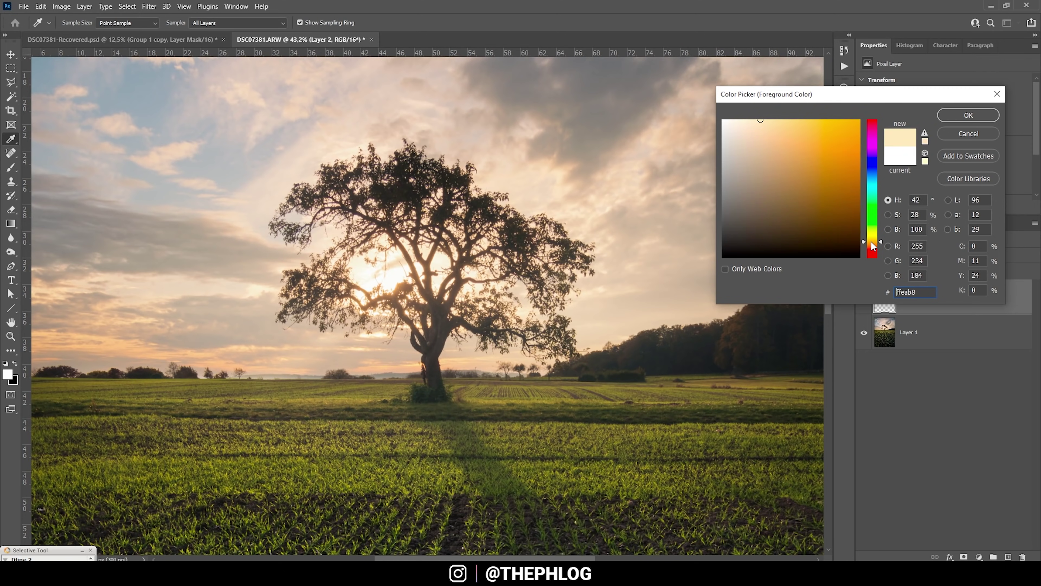
pyautogui.click(968, 115)
pyautogui.press('b')
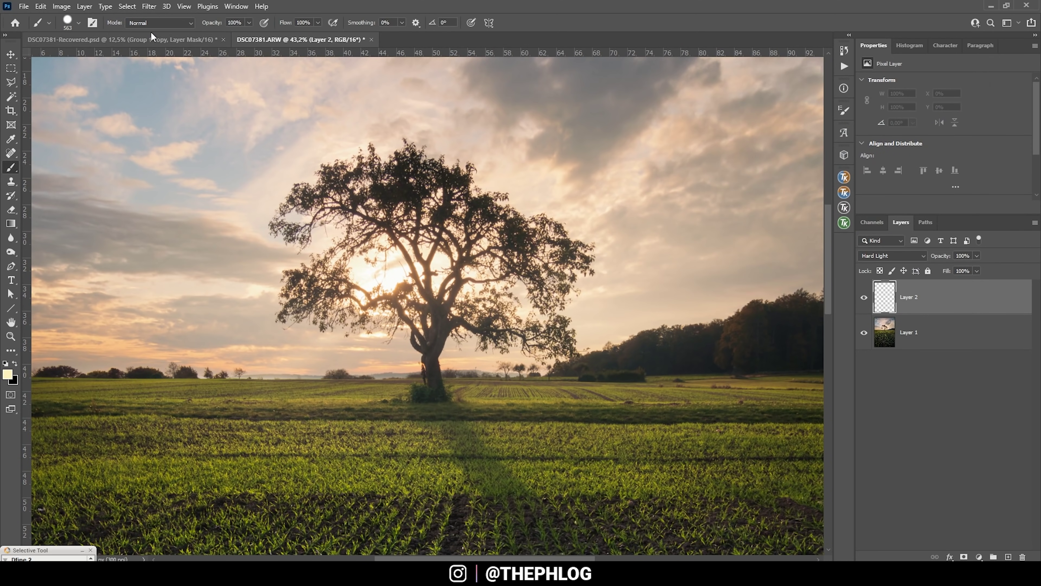
# Lower the brush opacity to 9% and paint a soft warm glow around the sun behind the tree on the Hard Light layer.
pyautogui.click(249, 23)
pyautogui.click(203, 35)
pyautogui.click(410, 16)
pyautogui.moveTo(354, 302)
pyautogui.mouseDown()
pyautogui.moveTo(332, 303)
pyautogui.moveTo(381, 266)
pyautogui.moveTo(374, 328)
pyautogui.moveTo(410, 295)
pyautogui.moveTo(447, 283)
pyautogui.moveTo(466, 298)
pyautogui.moveTo(517, 289)
pyautogui.moveTo(373, 349)
pyautogui.moveTo(308, 341)
pyautogui.mouseUp()
pyautogui.scroll(-2, 306, 343)
pyautogui.scroll(3, 306, 343)
pyautogui.moveTo(372, 186); pyautogui.dragTo(372, 360)
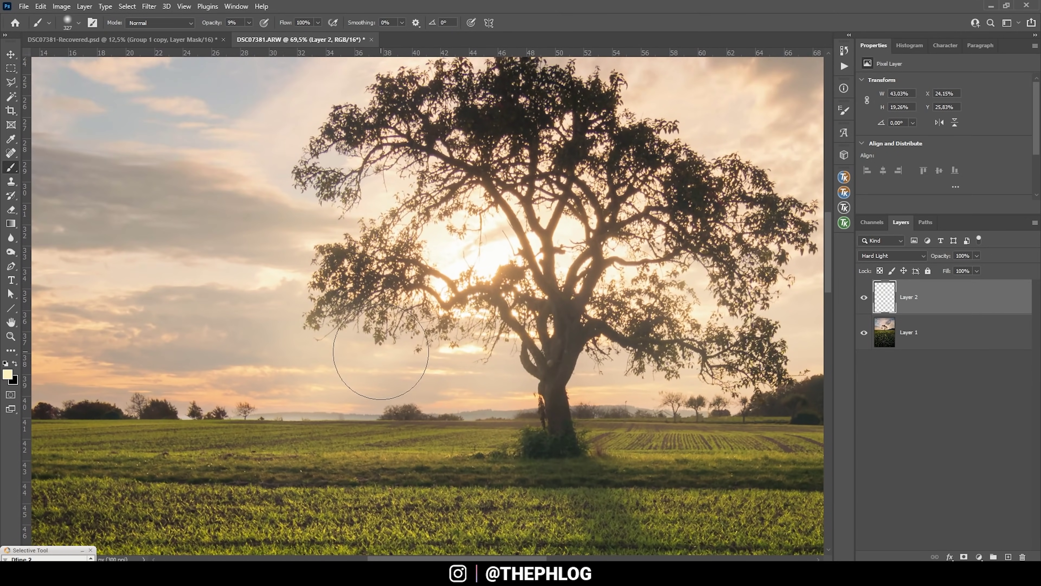
pyautogui.moveTo(500, 245); pyautogui.dragTo(570, 235)
pyautogui.moveTo(535, 337); pyautogui.dragTo(505, 356)
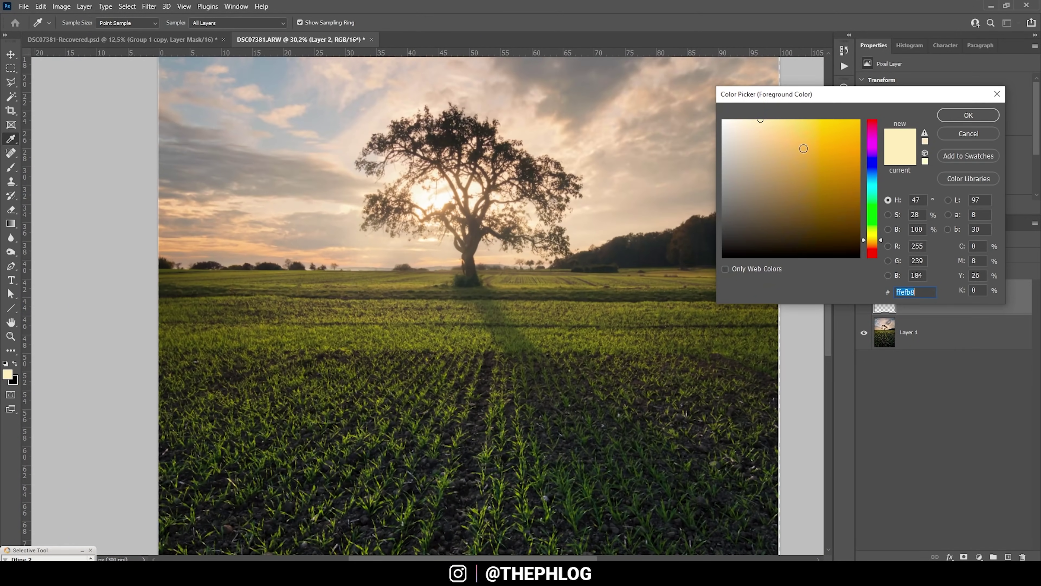
# Choose a paler cream foreground color and paint a faint haze along the horizon on both sides of the tree at 9% opacity.
pyautogui.press('Return')
pyautogui.press('b')
pyautogui.moveTo(674, 195)
pyautogui.mouseDown()
pyautogui.moveTo(628, 204)
pyautogui.moveTo(536, 257)
pyautogui.moveTo(328, 246)
pyautogui.mouseUp()
pyautogui.moveTo(225, 244); pyautogui.dragTo(246, 244)
pyautogui.moveTo(389, 242); pyautogui.dragTo(505, 246)
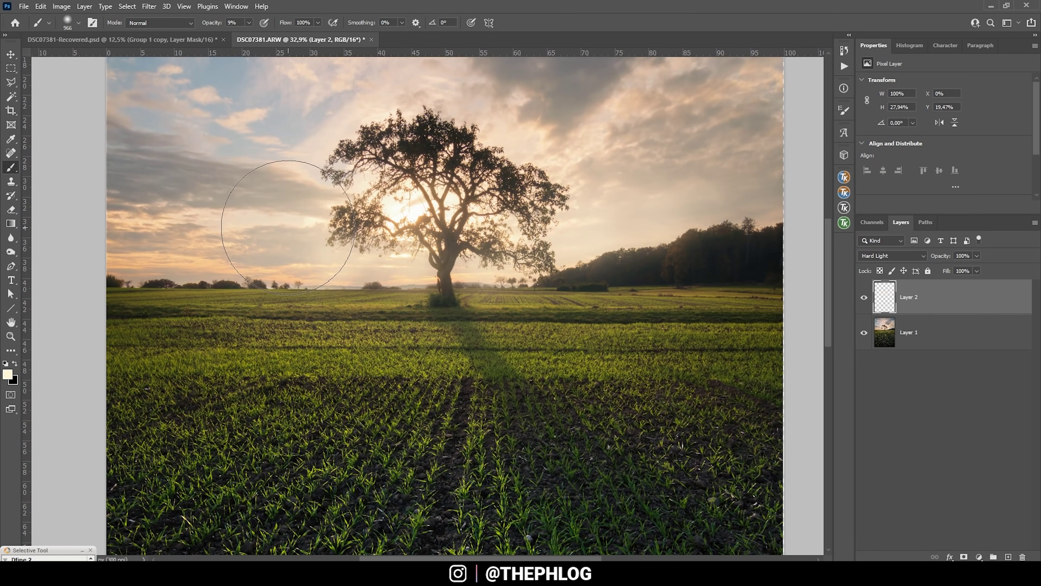
pyautogui.moveTo(388, 272); pyautogui.dragTo(620, 288)
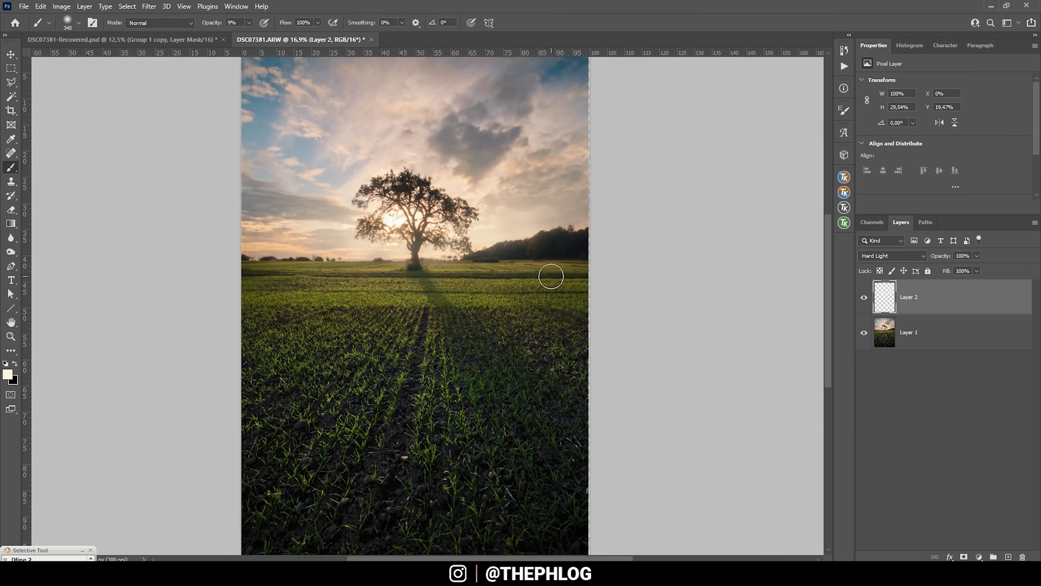
# Compare the image with and without the Hard Light glow layer, and merge that layer with the image layer below.
pyautogui.click(864, 297)
pyautogui.click(864, 297)
pyautogui.click(174, 39)
pyautogui.click(302, 39)
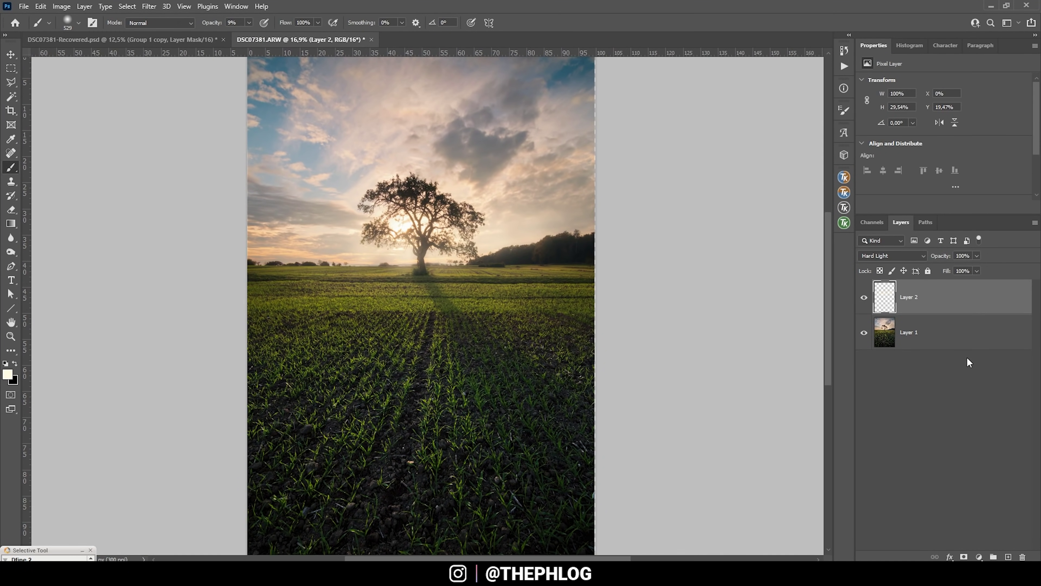
pyautogui.keyDown('shift'); pyautogui.click(950, 335); pyautogui.keyUp('shift')
pyautogui.hotkey('ctrl', 'e')
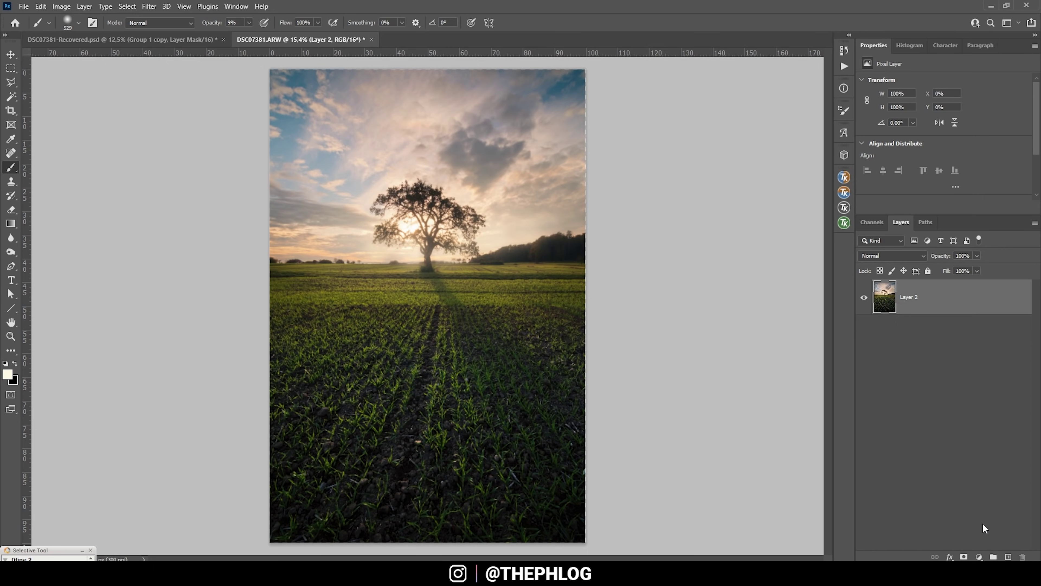
# Add a Hue/Saturation adjustment layer and shift the Blues hue slightly negative while lowering the Blues lightness.
pyautogui.click(979, 557)
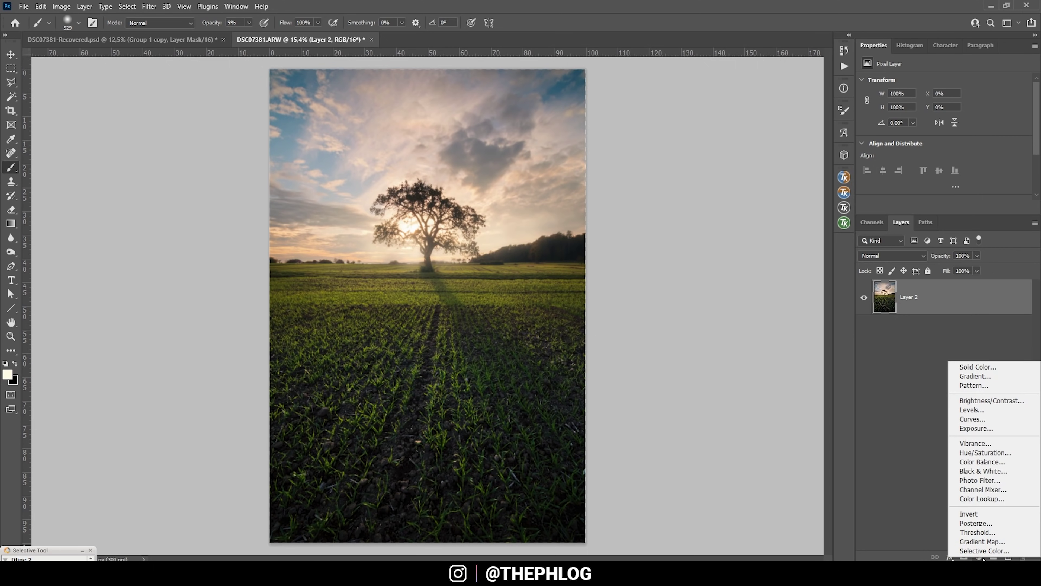
pyautogui.click(980, 453)
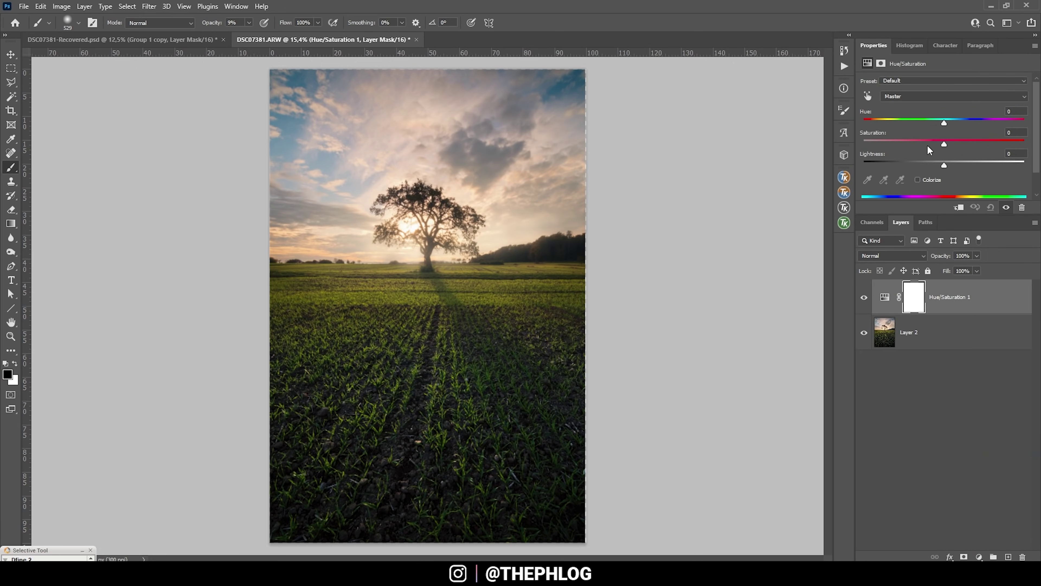
pyautogui.click(909, 99)
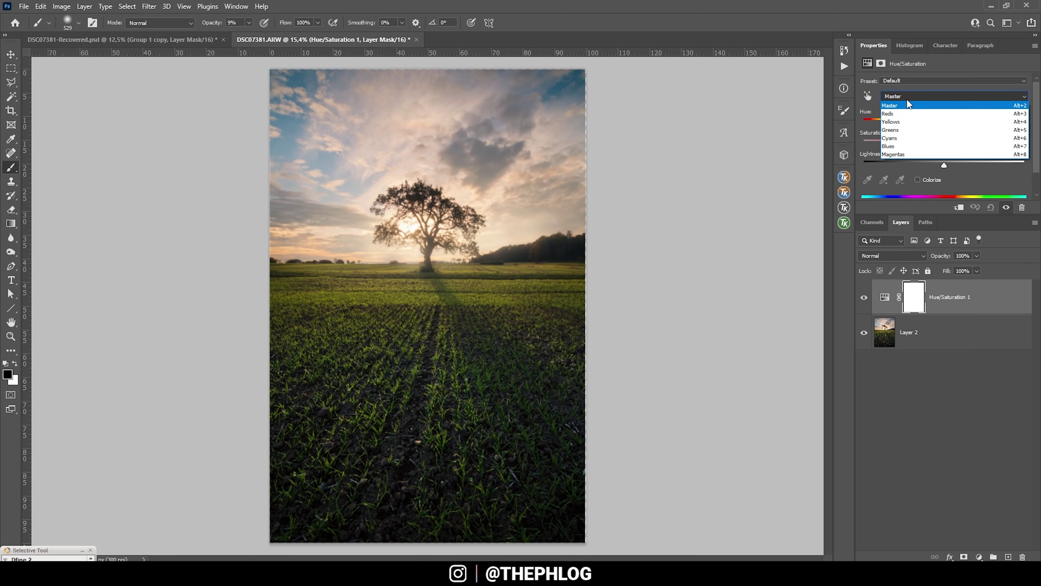
pyautogui.click(896, 148)
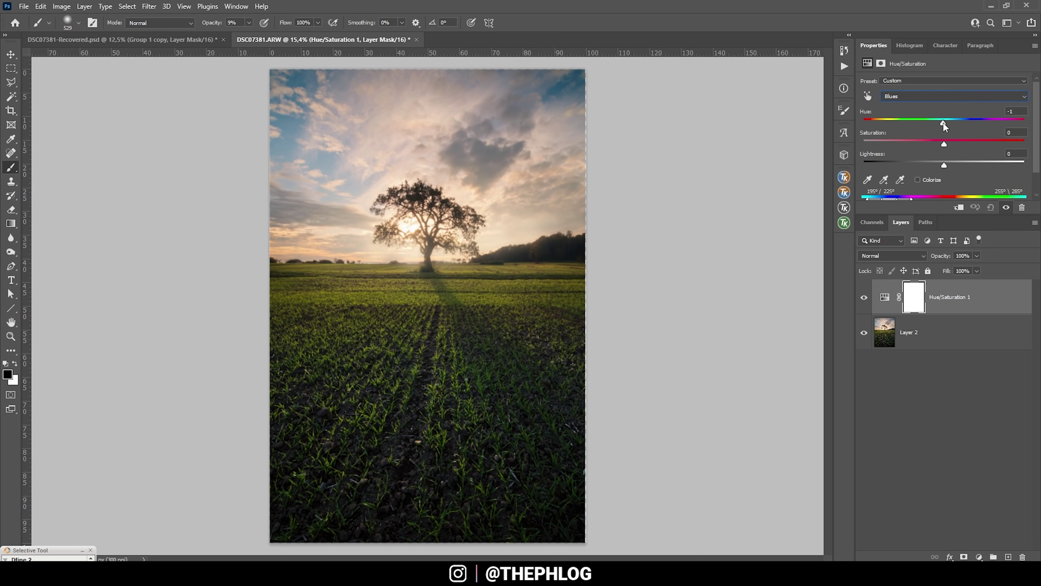
pyautogui.moveTo(961, 127); pyautogui.dragTo(957, 127)
pyautogui.moveTo(943, 166); pyautogui.dragTo(924, 166)
# Raise the Yellows saturation to +10 in the Hue/Saturation adjustment.
pyautogui.click(955, 98)
pyautogui.click(955, 121)
pyautogui.moveTo(945, 147)
pyautogui.mouseDown()
pyautogui.moveTo(973, 147)
pyautogui.moveTo(947, 144)
pyautogui.mouseUp()
# Try strongly desaturating the Greens in the Hue/Saturation adjustment and undo the change.
pyautogui.click(941, 96)
pyautogui.click(940, 132)
pyautogui.moveTo(942, 148); pyautogui.dragTo(776, 144)
pyautogui.hotkey('ctrl', 'z')
pyautogui.hotkey('ctrl', 'z')
pyautogui.hotkey('ctrl', 'z')
pyautogui.hotkey('ctrl', 'z')
pyautogui.hotkey('ctrl', 'z')
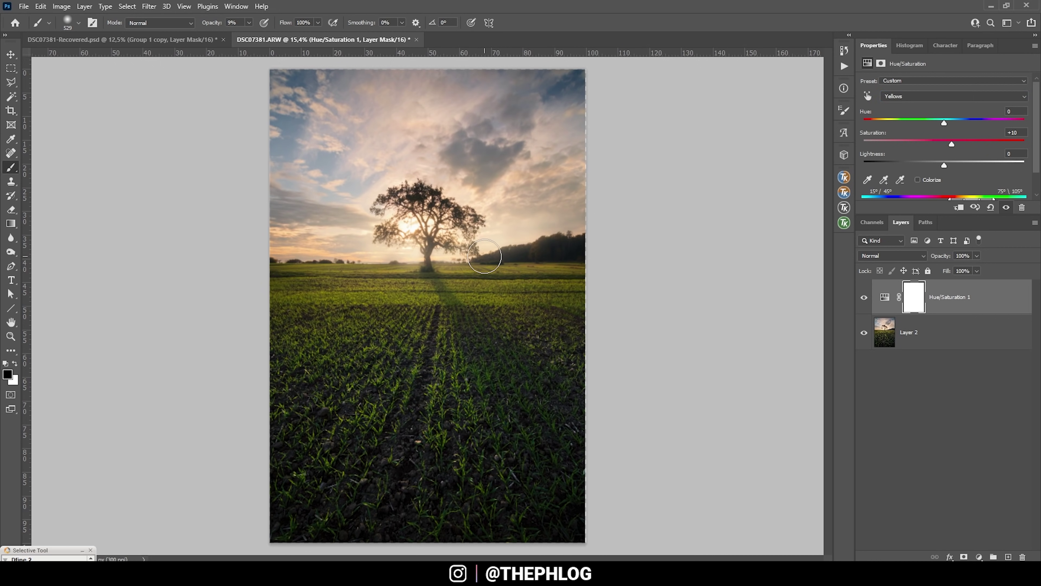
# Merge the Hue/Saturation adjustment into the image and add a new empty layer in Overlay blend mode.
pyautogui.hotkey('ctrl', 'e')
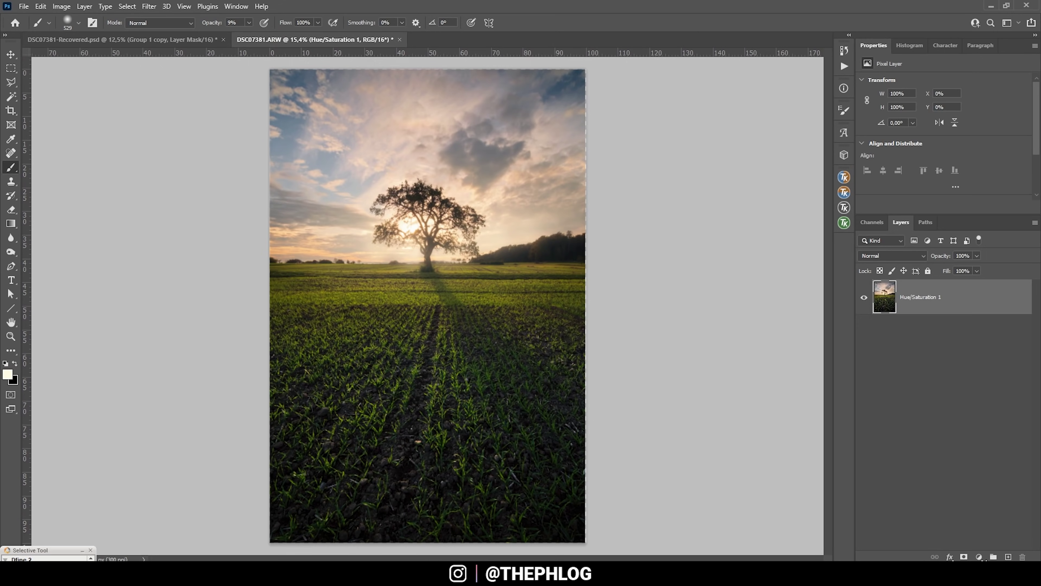
pyautogui.click(1008, 557)
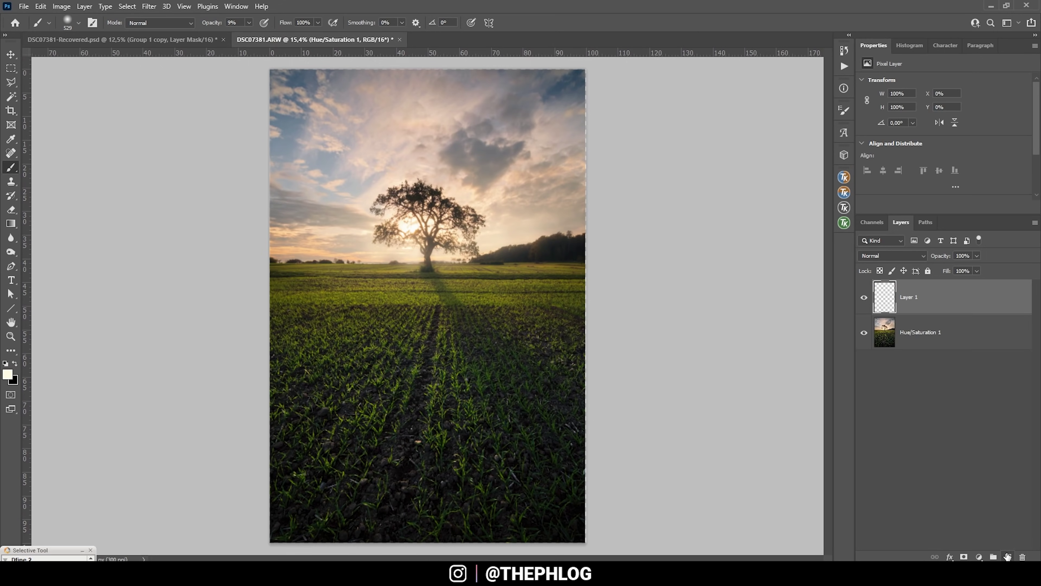
pyautogui.click(902, 257)
pyautogui.click(876, 387)
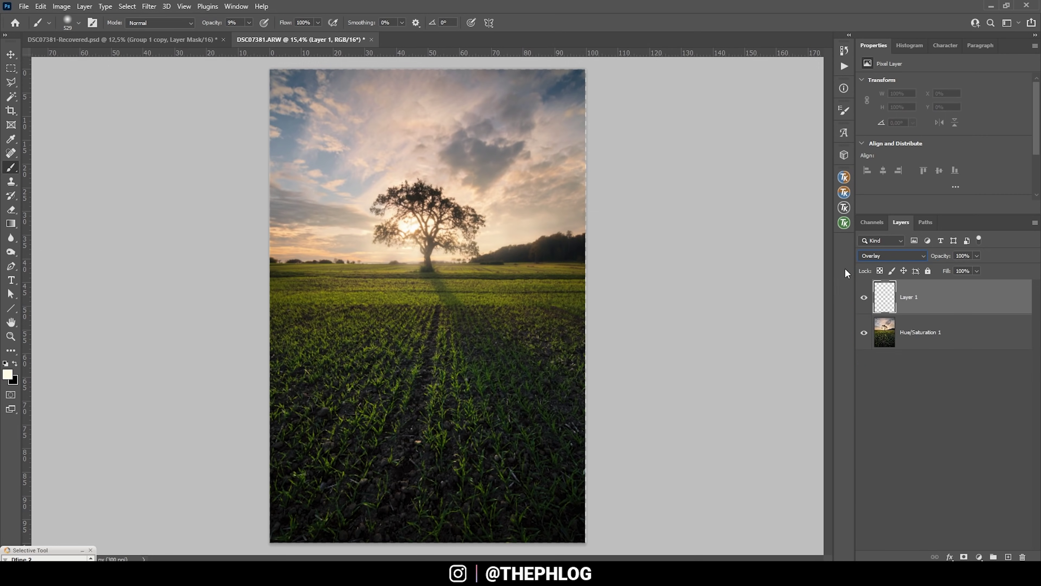
# Preview the Darks luminosity masks in TK RapidMask2 and apply the Darks-2 mask to the Overlay layer.
pyautogui.click(844, 225)
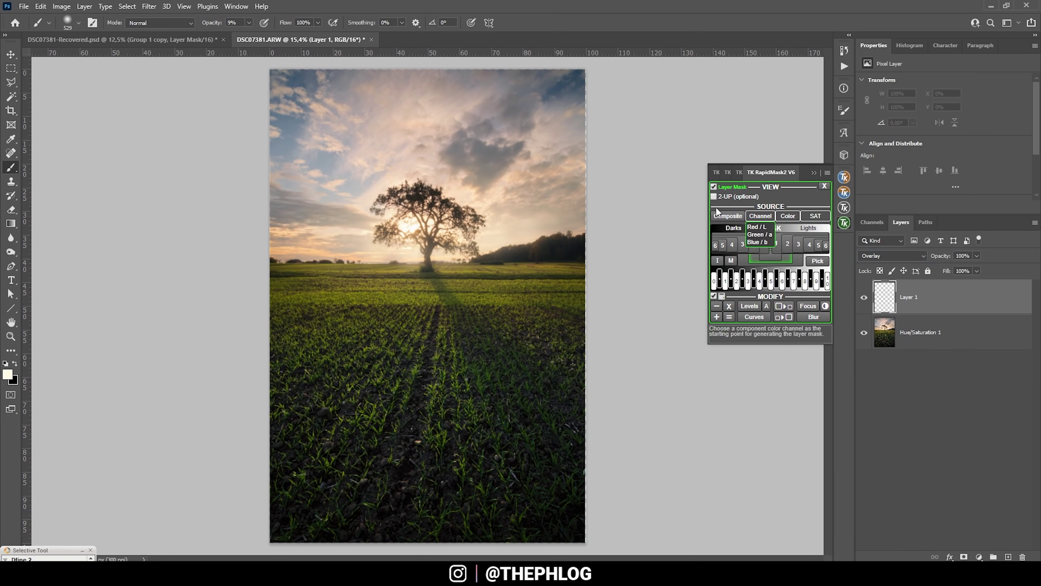
pyautogui.click(713, 187)
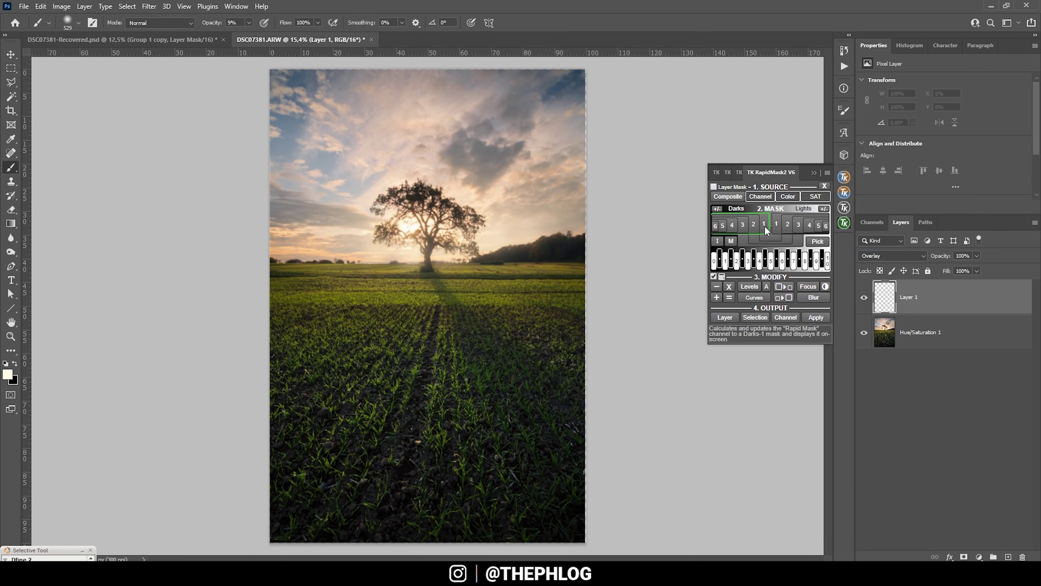
pyautogui.click(764, 225)
pyautogui.click(757, 225)
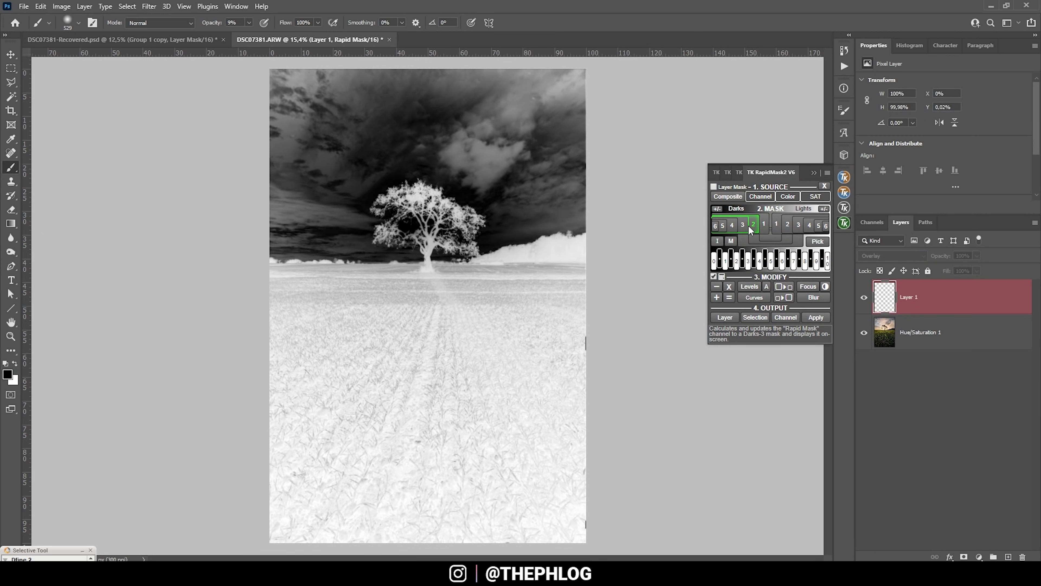
pyautogui.click(743, 225)
pyautogui.click(752, 226)
pyautogui.click(713, 187)
pyautogui.click(755, 243)
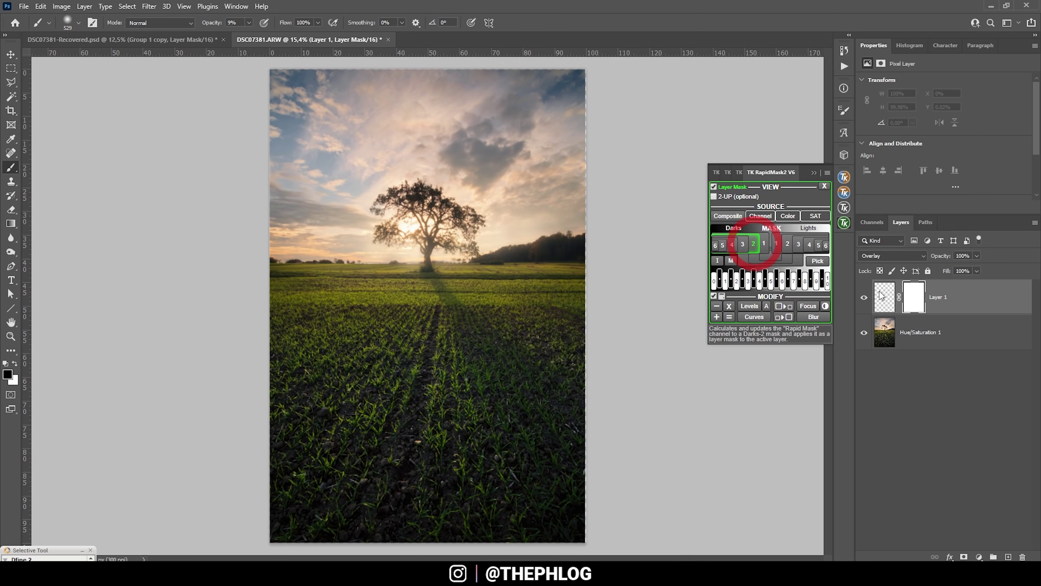
# Darken the upper sky on the masked Overlay layer with a large black brush at 36% opacity, and merge it with the image.
pyautogui.click(14, 364)
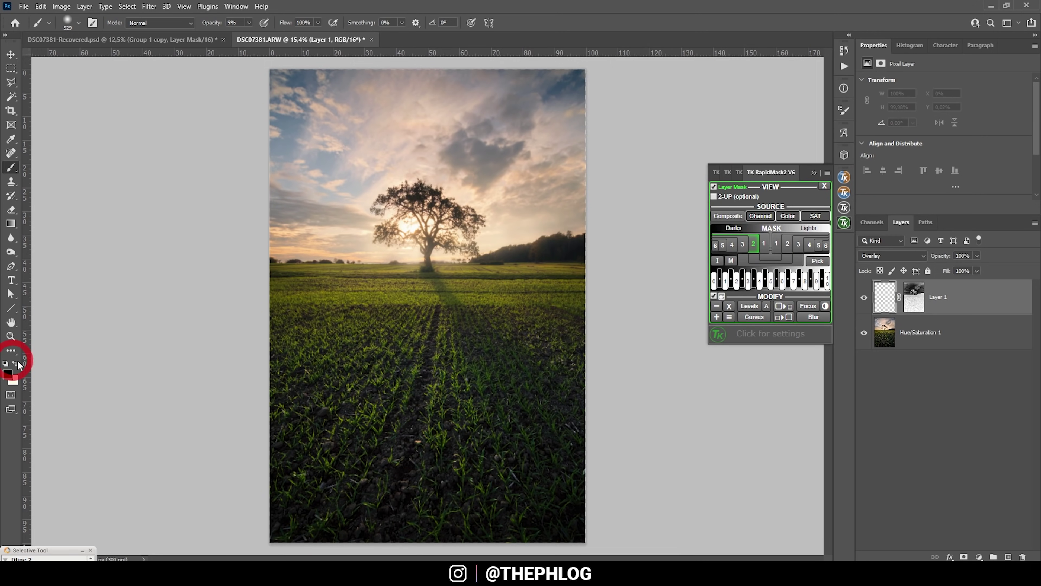
pyautogui.click(249, 23)
pyautogui.moveTo(248, 36); pyautogui.dragTo(265, 36)
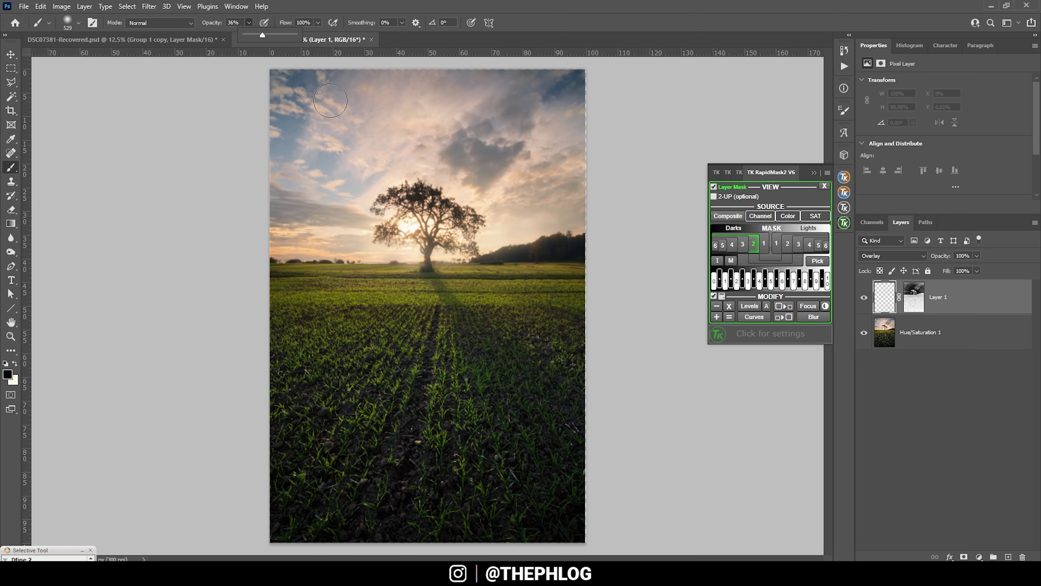
pyautogui.moveTo(423, 123); pyautogui.dragTo(423, 70)
pyautogui.moveTo(533, 37); pyautogui.dragTo(598, 132)
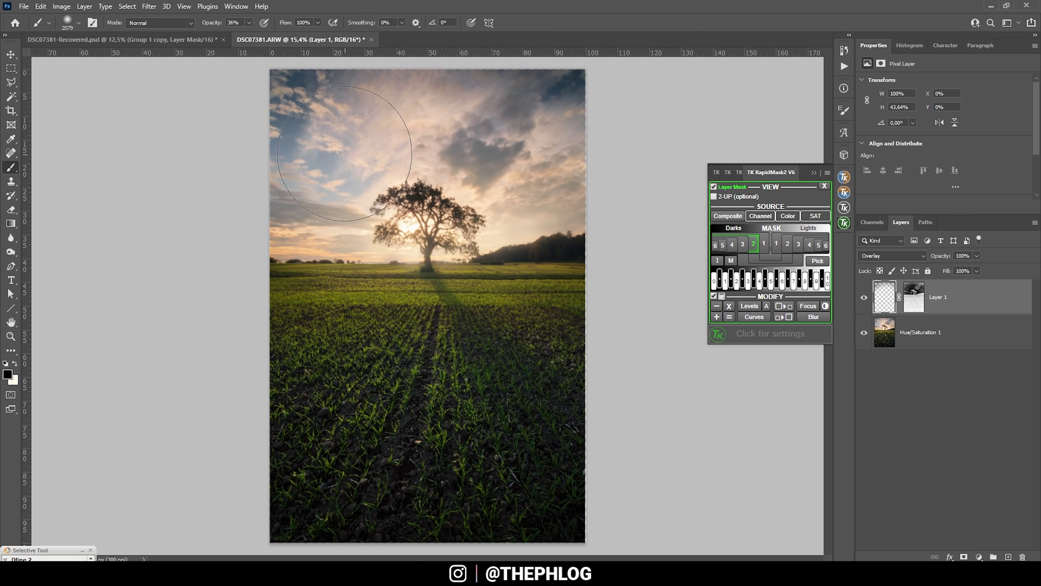
pyautogui.moveTo(330, 131); pyautogui.dragTo(334, 98)
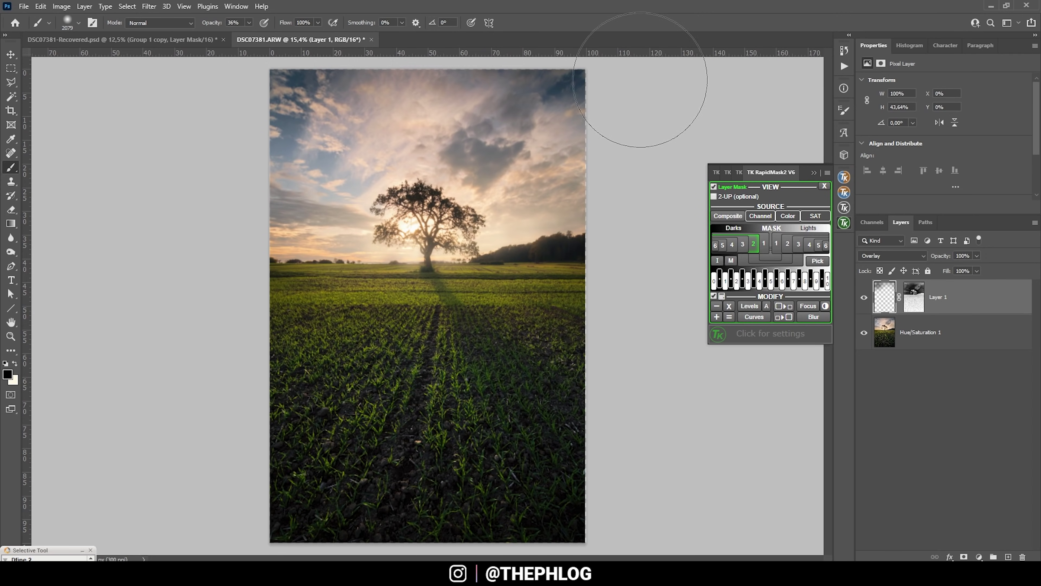
pyautogui.hotkey('ctrl', 'e')
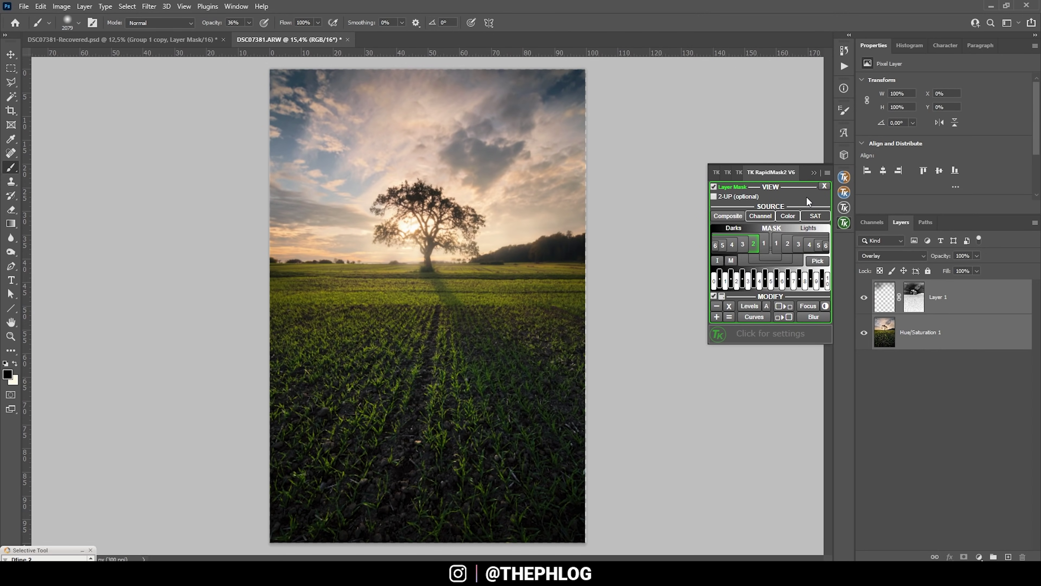
pyautogui.click(814, 173)
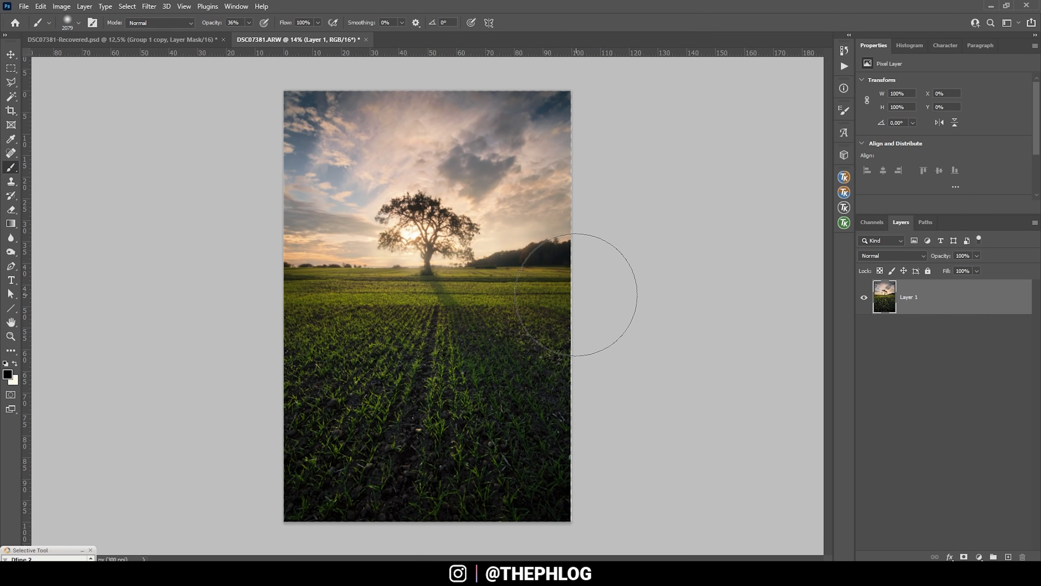
# Open Color Efex Pro 4 on the merged layer and apply the Polarisation filter with Rotate 99° and Strength 49%.
pyautogui.click(150, 6)
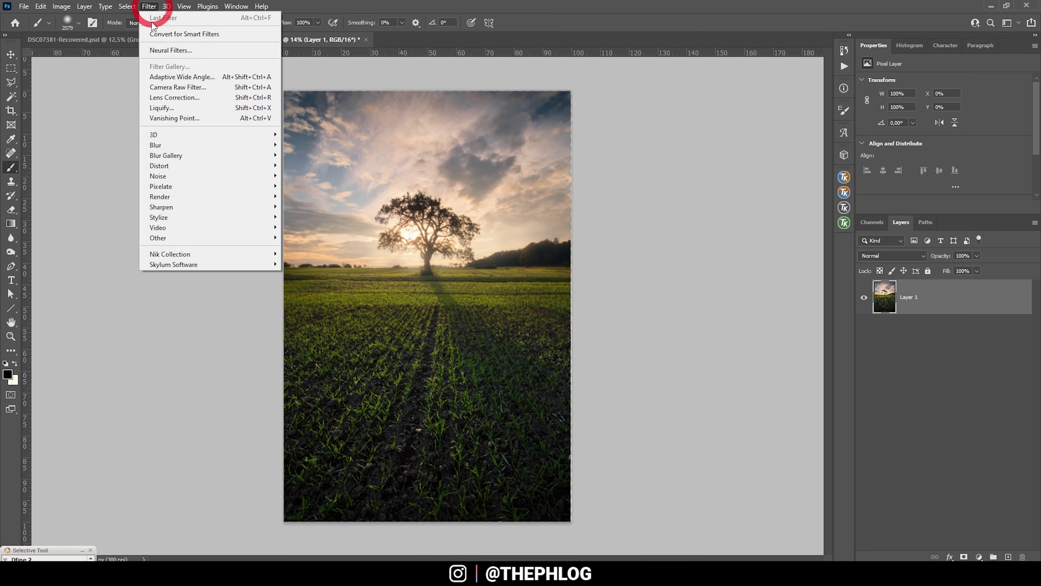
pyautogui.moveTo(213, 256)
pyautogui.click(321, 264)
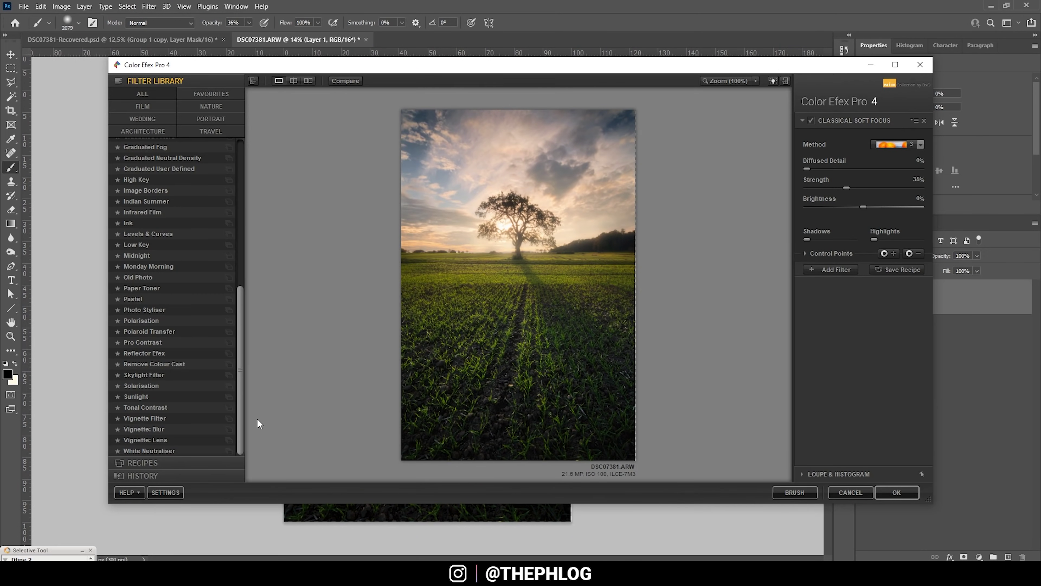
pyautogui.click(151, 320)
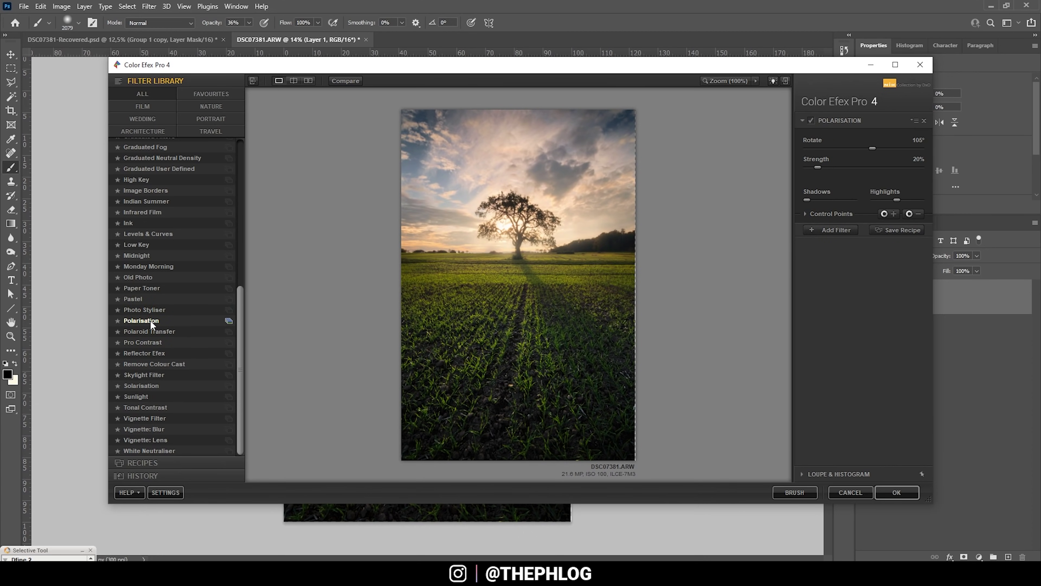
pyautogui.click(811, 121)
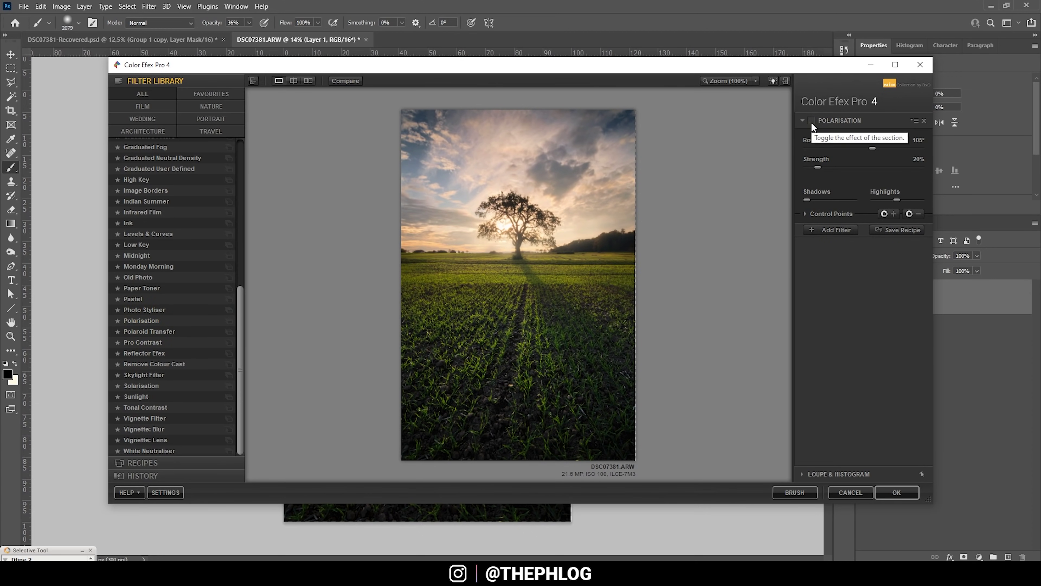
pyautogui.moveTo(818, 167)
pyautogui.mouseDown()
pyautogui.moveTo(873, 170)
pyautogui.moveTo(836, 173)
pyautogui.mouseUp()
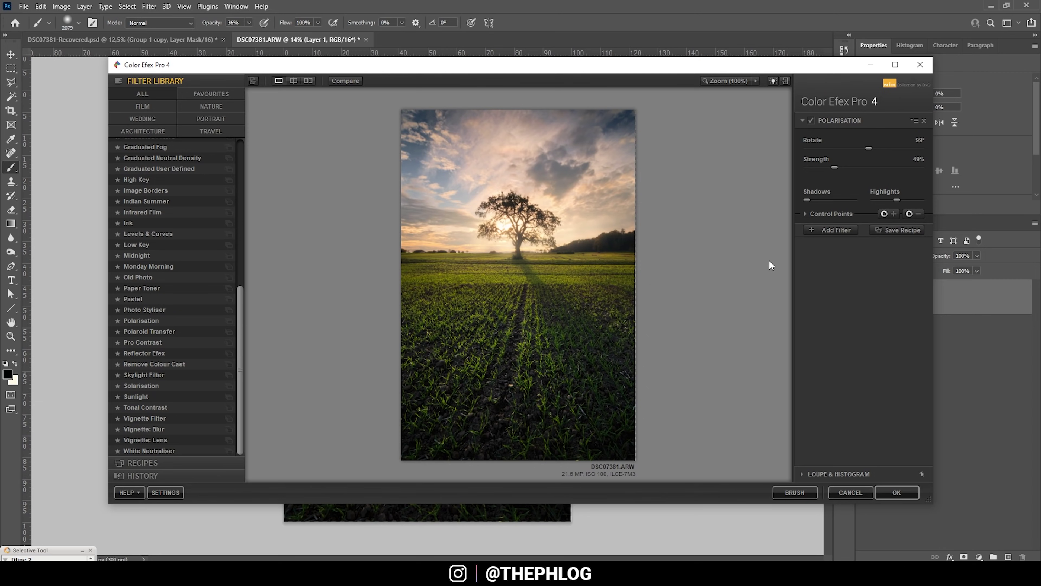
# Add a Glamour Glow filter on top of Polarisation and reduce its Glow strength below 27%.
pyautogui.click(834, 230)
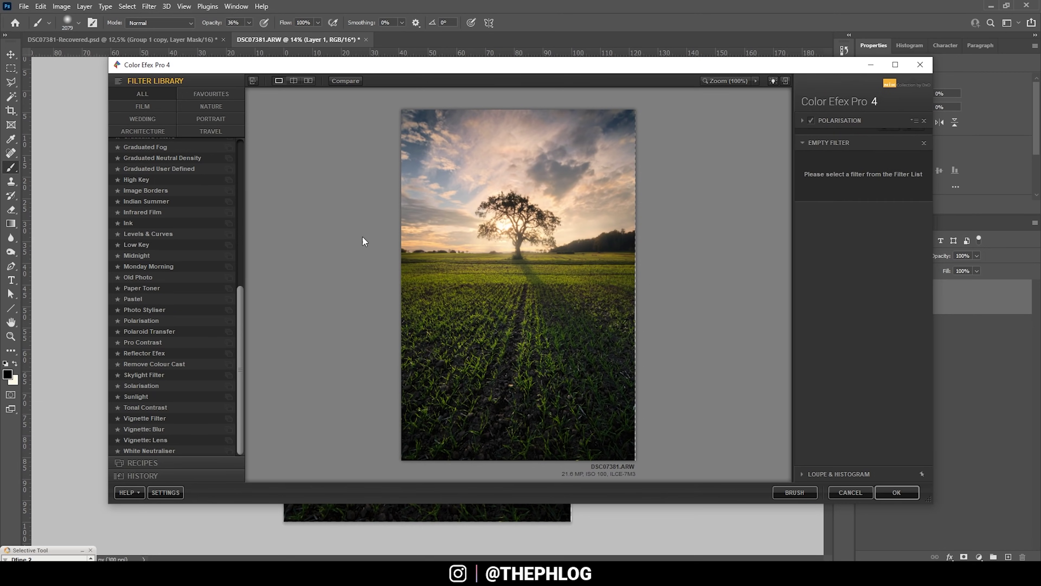
pyautogui.scroll(8, 164, 410)
pyautogui.click(149, 403)
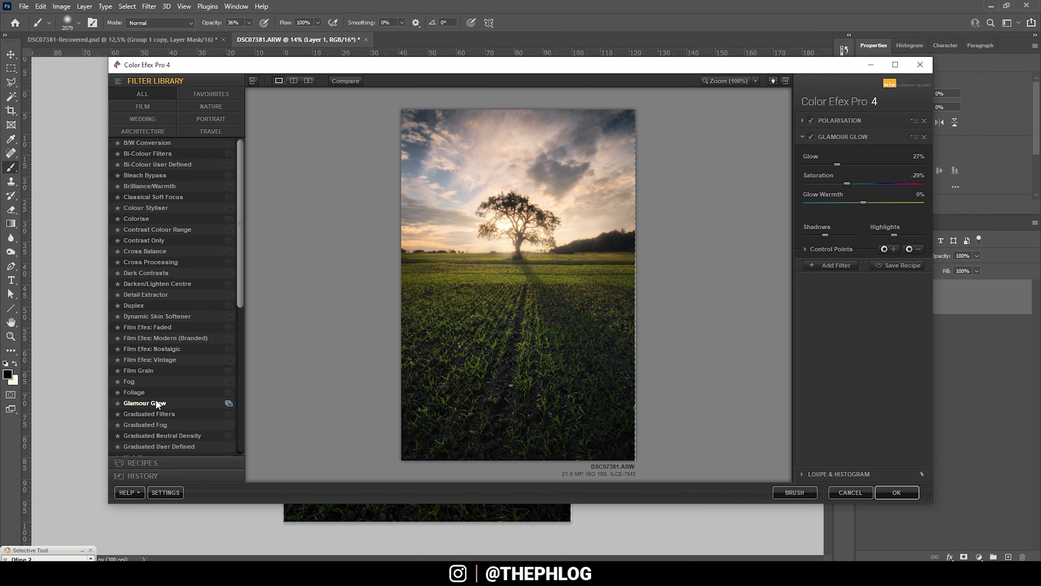
pyautogui.click(812, 137)
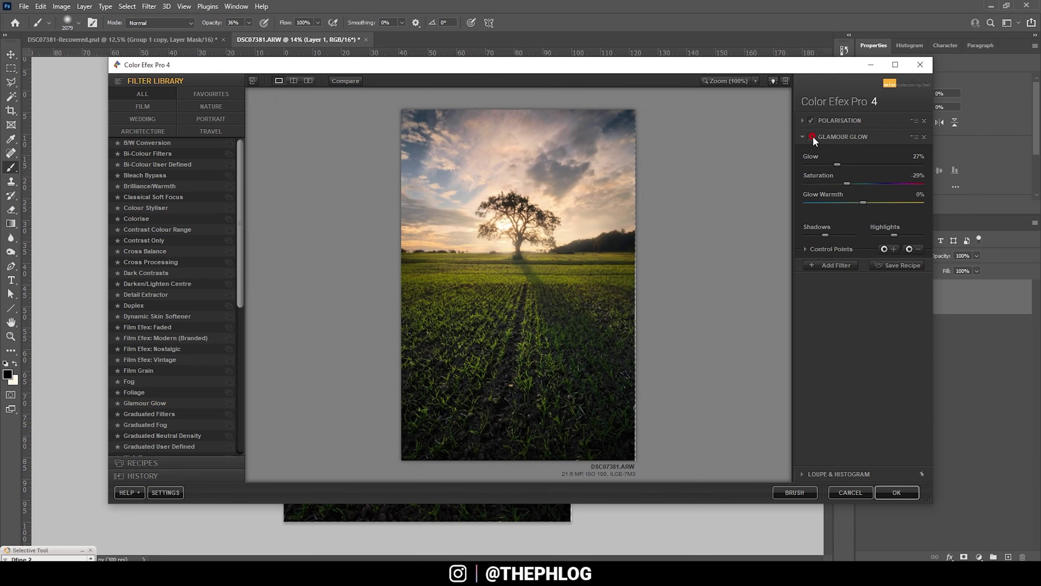
pyautogui.moveTo(835, 164); pyautogui.dragTo(825, 164)
pyautogui.moveTo(817, 165); pyautogui.dragTo(820, 164)
# Place a Glamour Glow control point in the field, adjust its slider, and apply the filters to the image.
pyautogui.click(889, 249)
pyautogui.click(524, 337)
pyautogui.moveTo(552, 339); pyautogui.dragTo(571, 343)
pyautogui.click(812, 138)
pyautogui.click(897, 492)
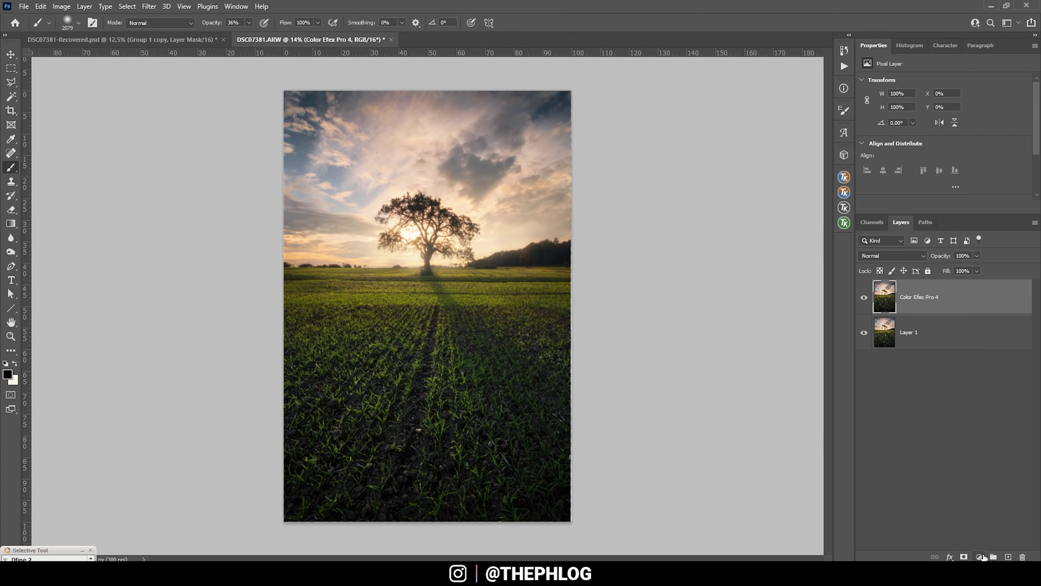
# Add a Vibrance adjustment layer above the filtered image and lower Vibrance to -29.
pyautogui.click(983, 557)
pyautogui.click(1004, 447)
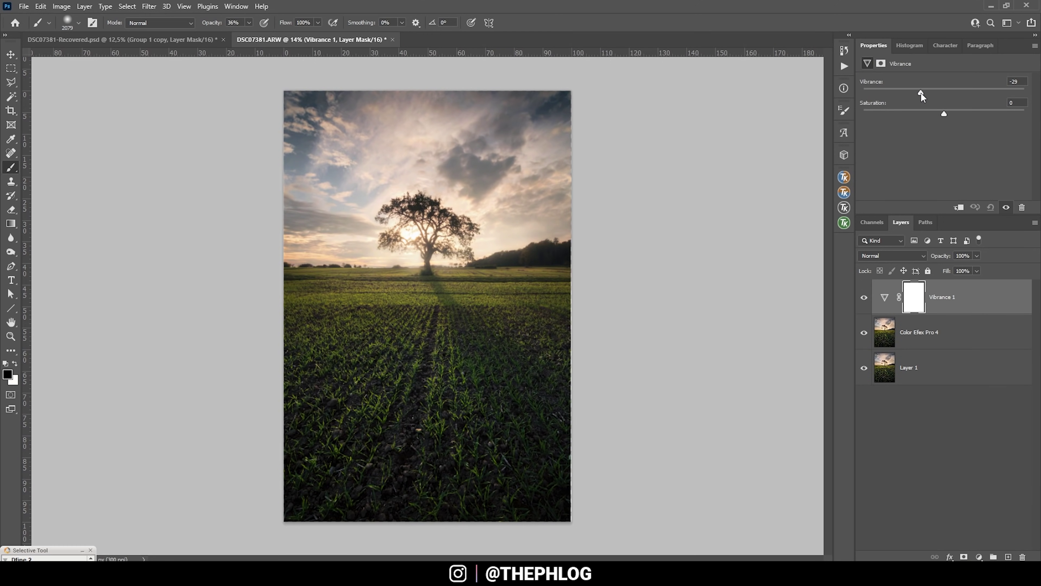
# Paint black at 100% brush opacity over the sky in the Vibrance layer's mask, and toggle the layer to compare.
pyautogui.click(914, 297)
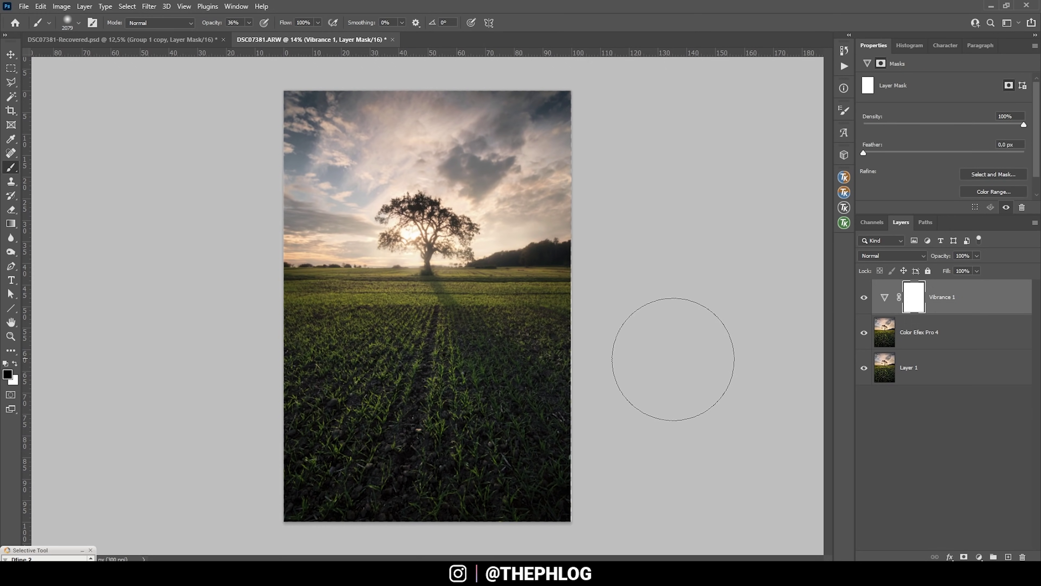
pyautogui.moveTo(348, 268); pyautogui.dragTo(340, 267)
pyautogui.press('x')
pyautogui.press('x')
pyautogui.click(429, 156)
pyautogui.moveTo(249, 23); pyautogui.dragTo(492, 5)
pyautogui.moveTo(600, 209); pyautogui.dragTo(319, 128)
pyautogui.click(864, 297)
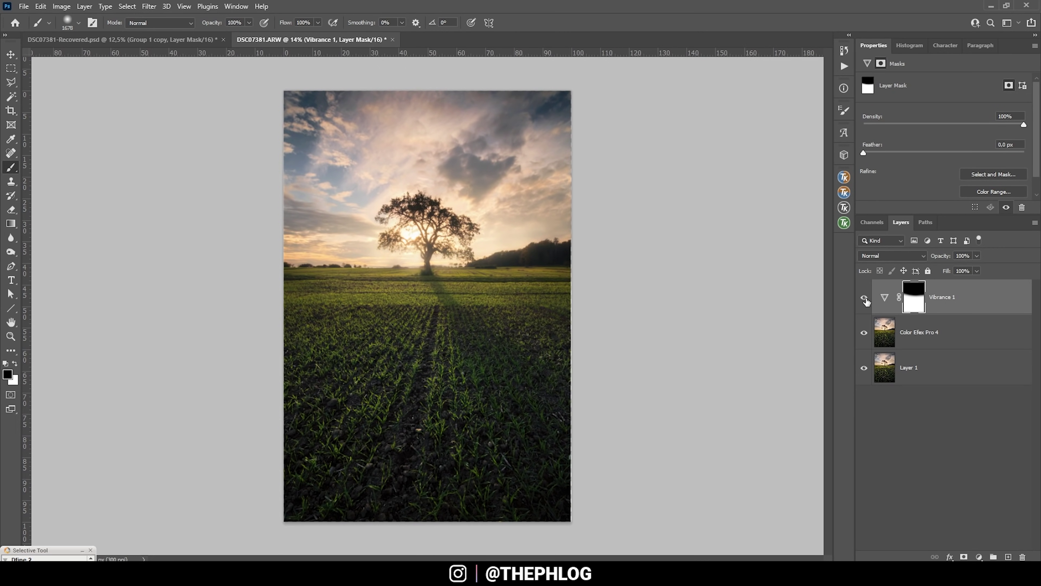
# Enlarge the brush, set its opacity to 35%, and softly reduce the Vibrance effect at the middle of the field on the mask.
pyautogui.press('3')
pyautogui.press('5')
pyautogui.press(']')
pyautogui.press(']')
pyautogui.press(']')
pyautogui.press(']')
pyautogui.press(']')
pyautogui.press(']')
pyautogui.press(']')
pyautogui.press(']')
pyautogui.press(']')
pyautogui.press(']')
pyautogui.press(']')
pyautogui.press(']')
pyautogui.press(']')
pyautogui.press(']')
pyautogui.press(']')
pyautogui.click(418, 320)
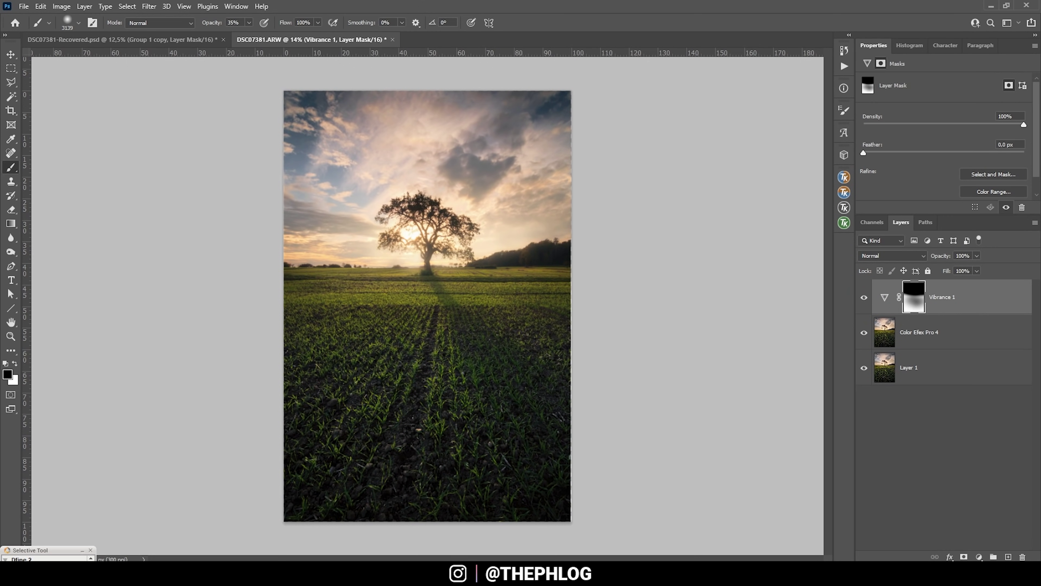